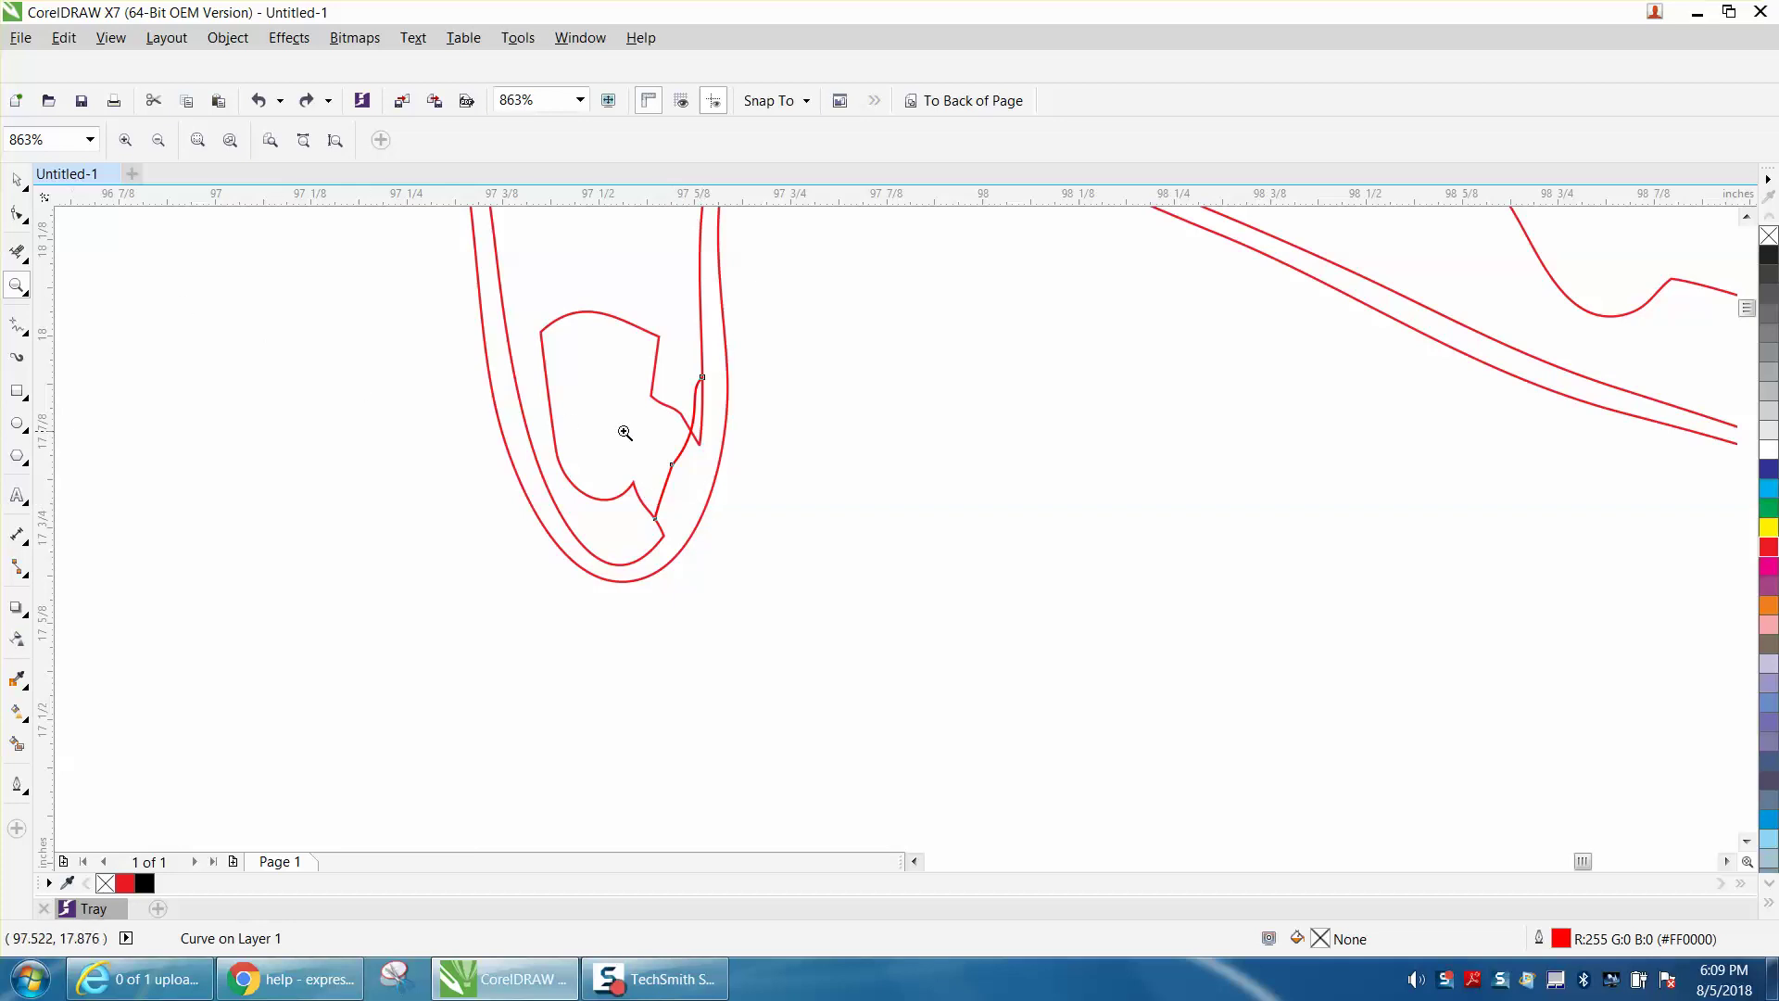
Delete the closed stray shape inside the narrow U-shaped loop and the short wavy curve bridging the inner outline's gap.
click(17, 251)
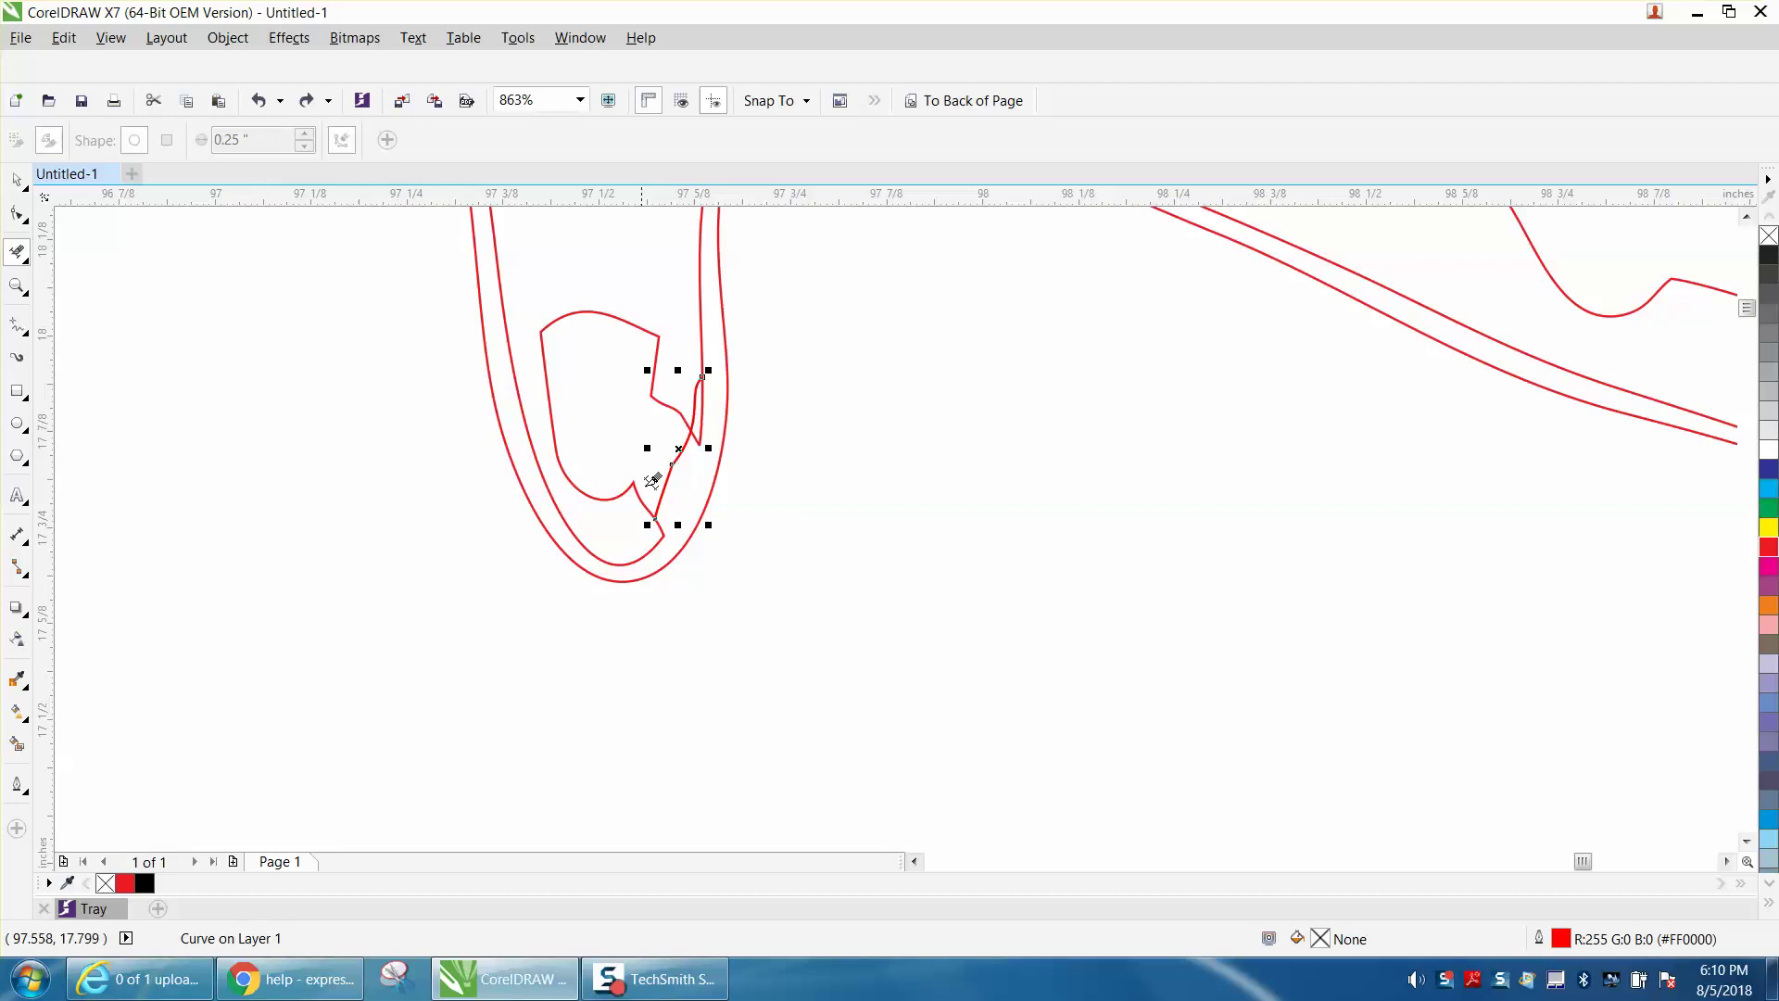
key(Delete)
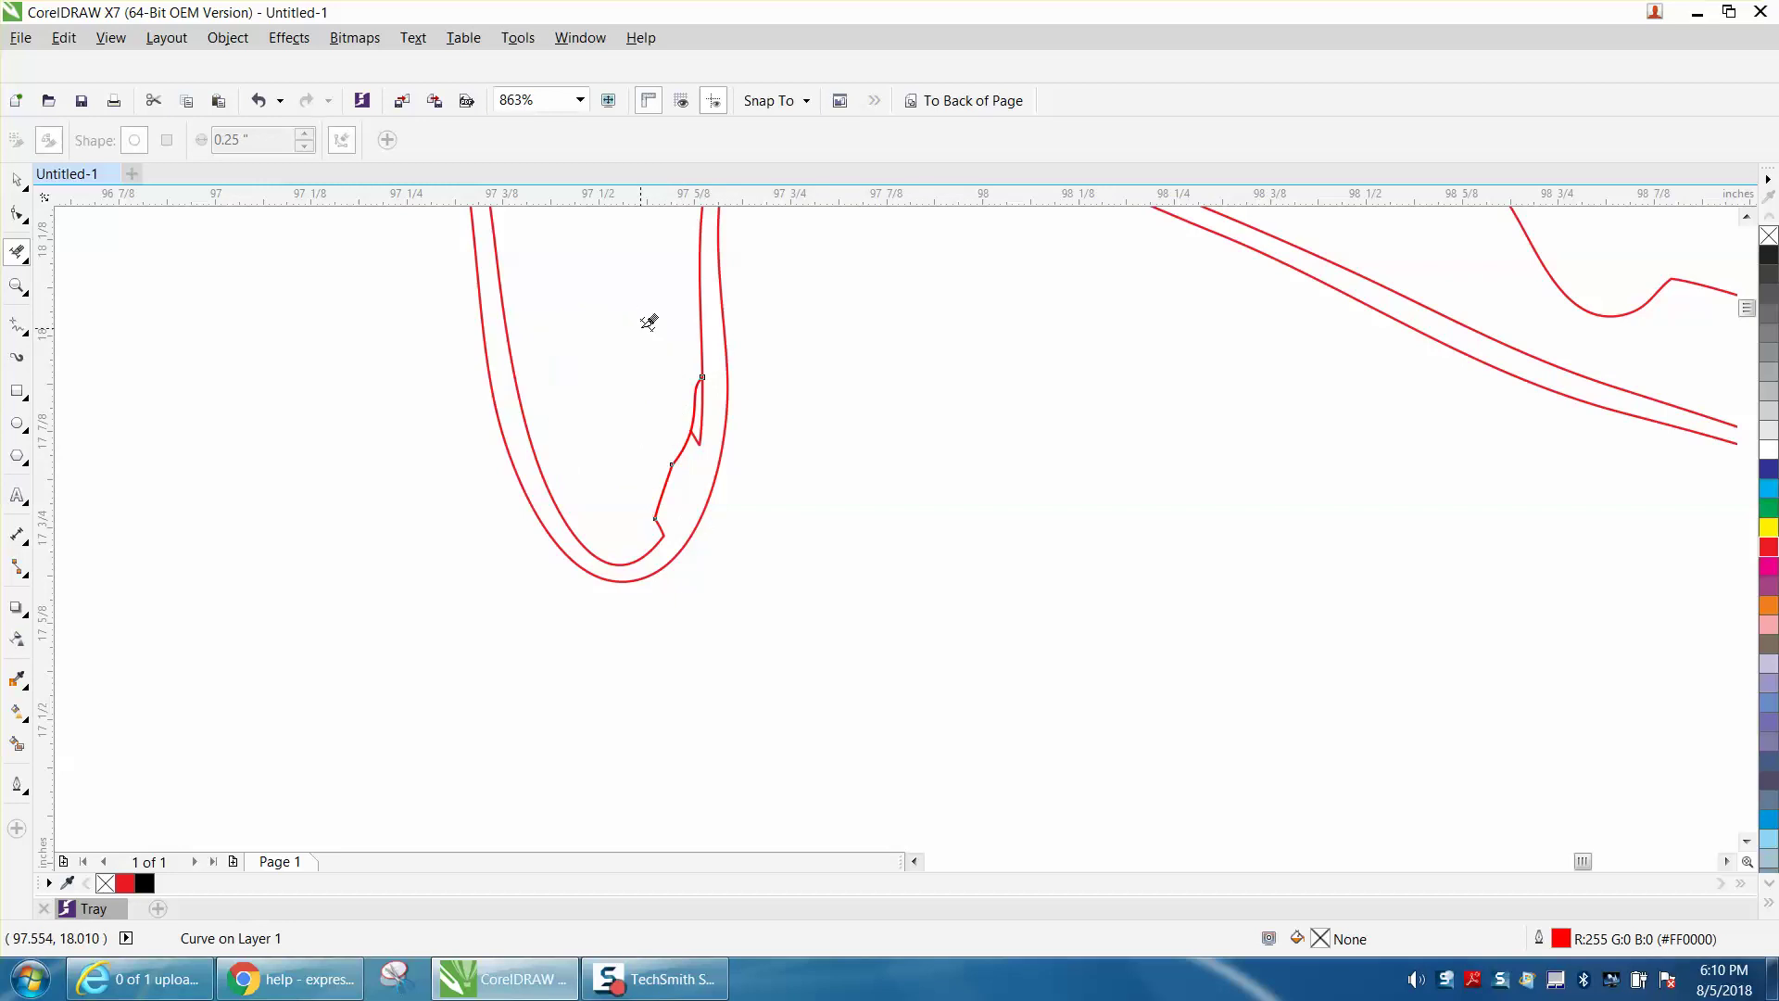
click(17, 179)
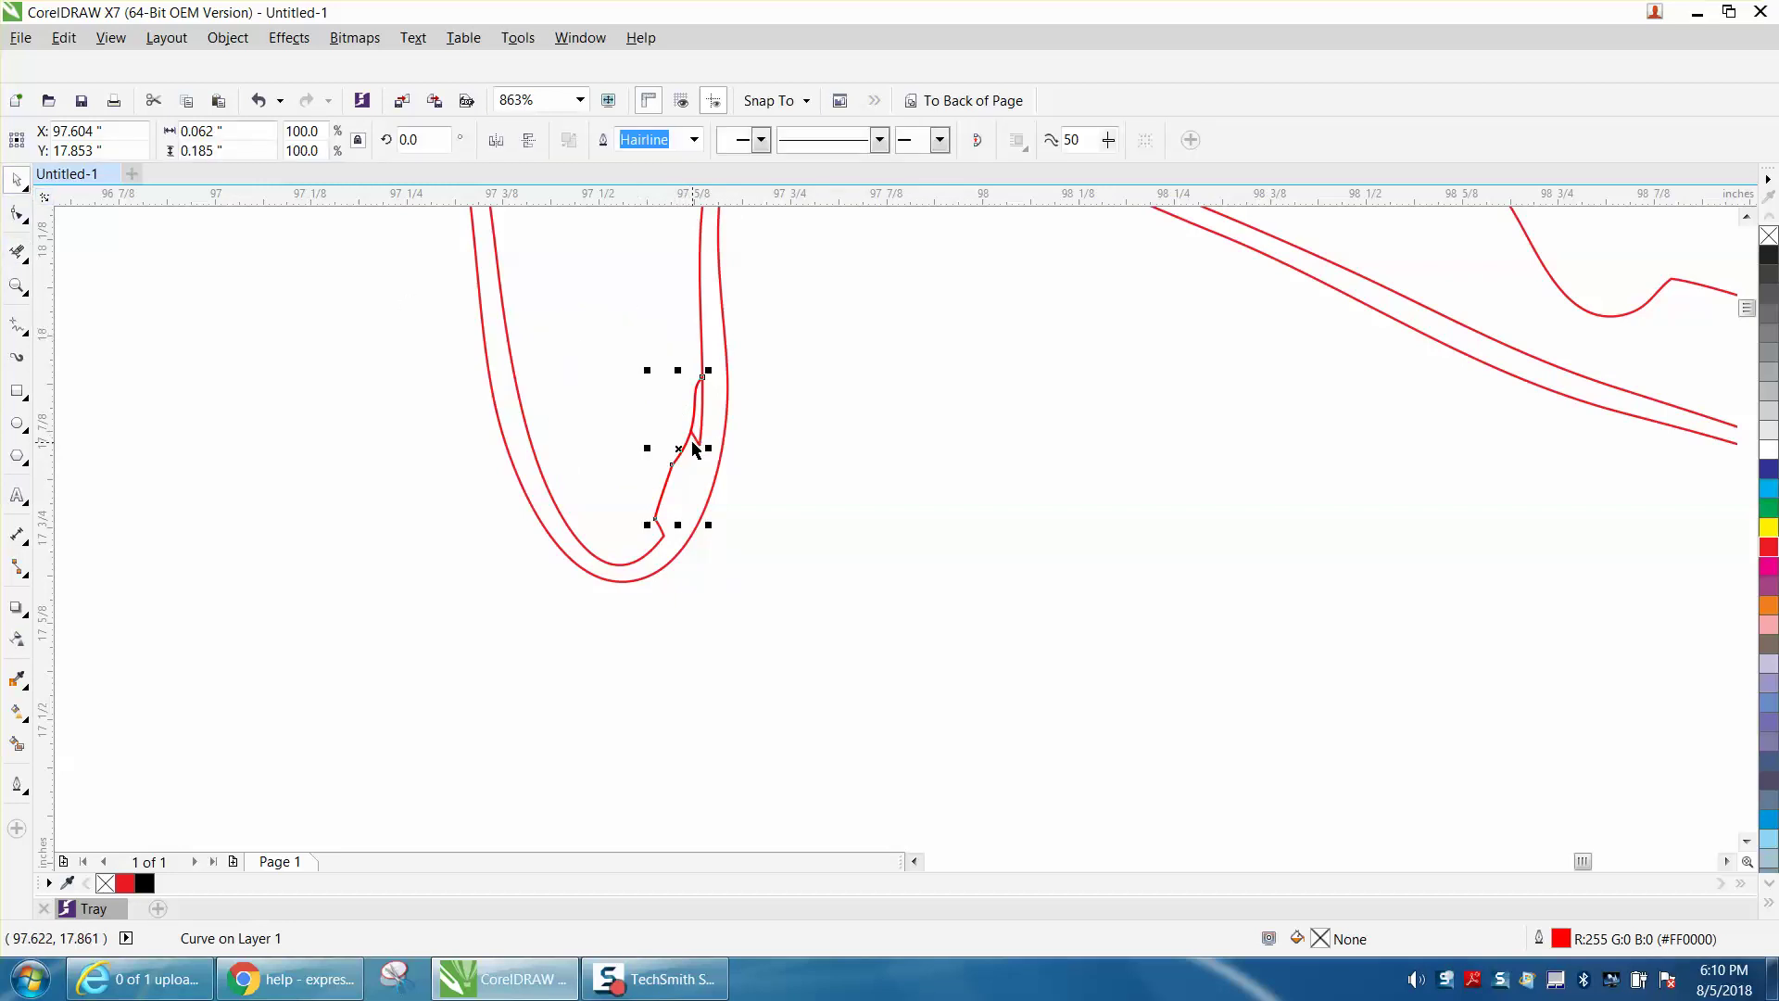
key(Delete)
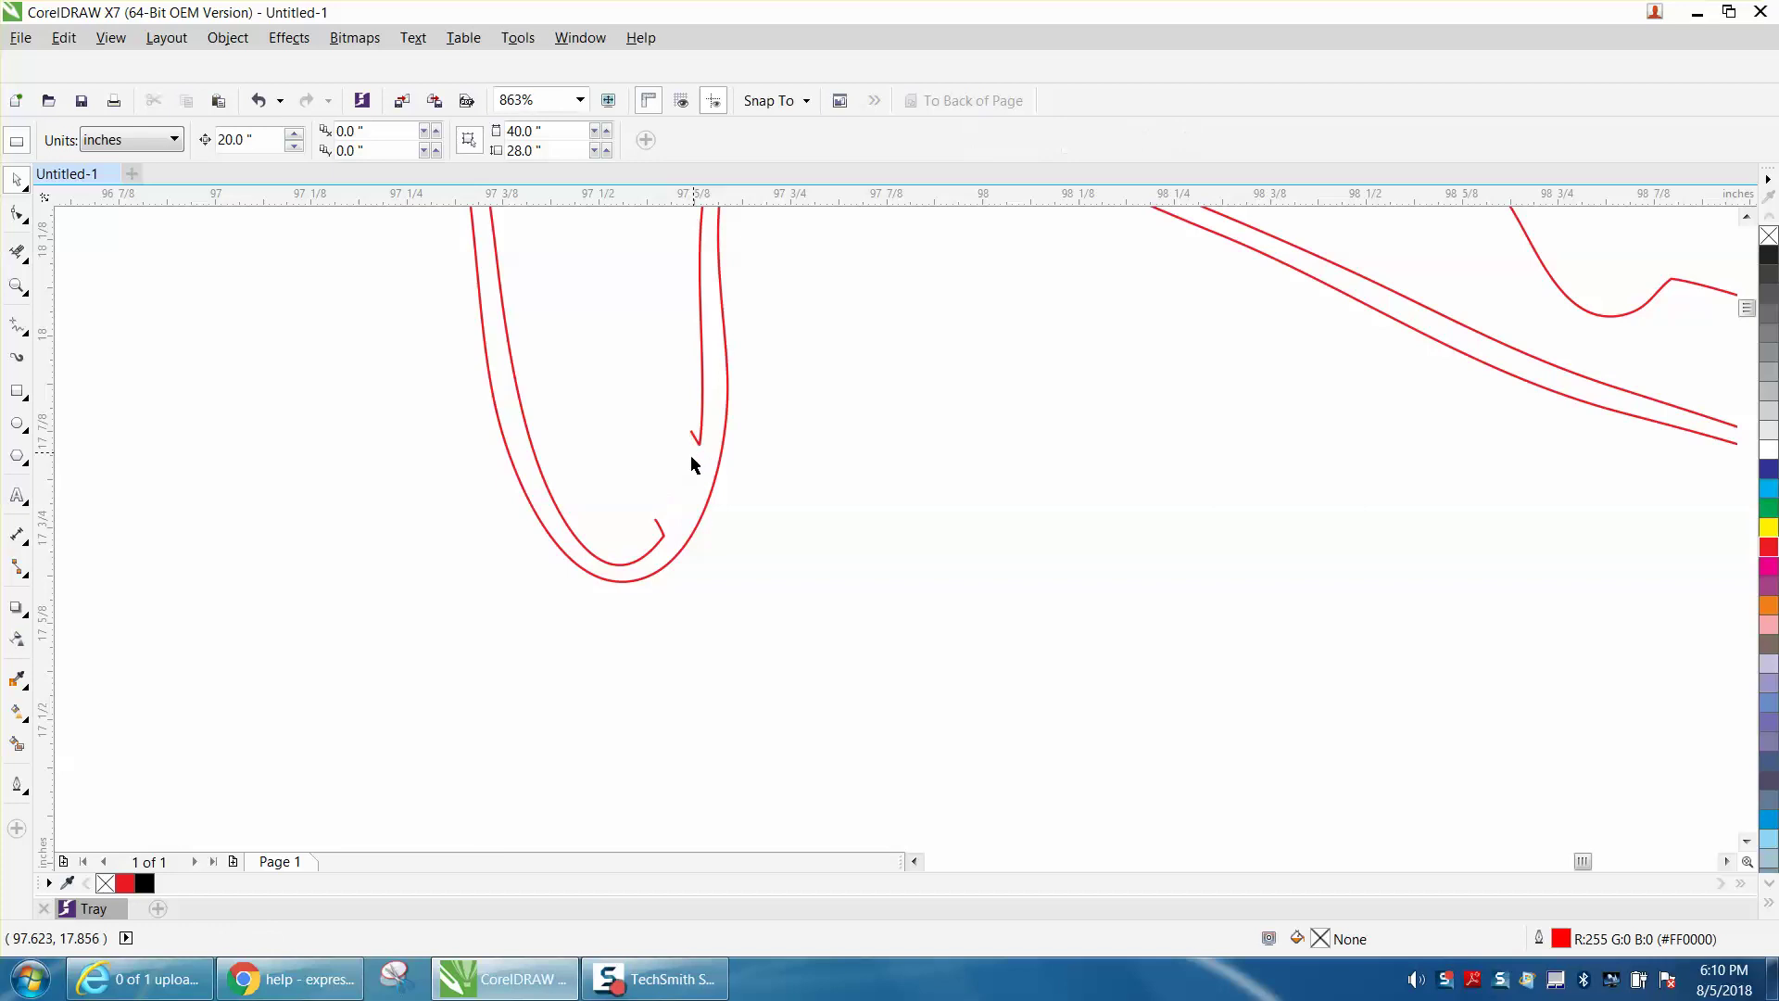
Close the gap in the loop's inner outline by moving its lower end node onto the upper corner, and remove the leftover spur.
click(17, 285)
drag(548, 460, 940, 624)
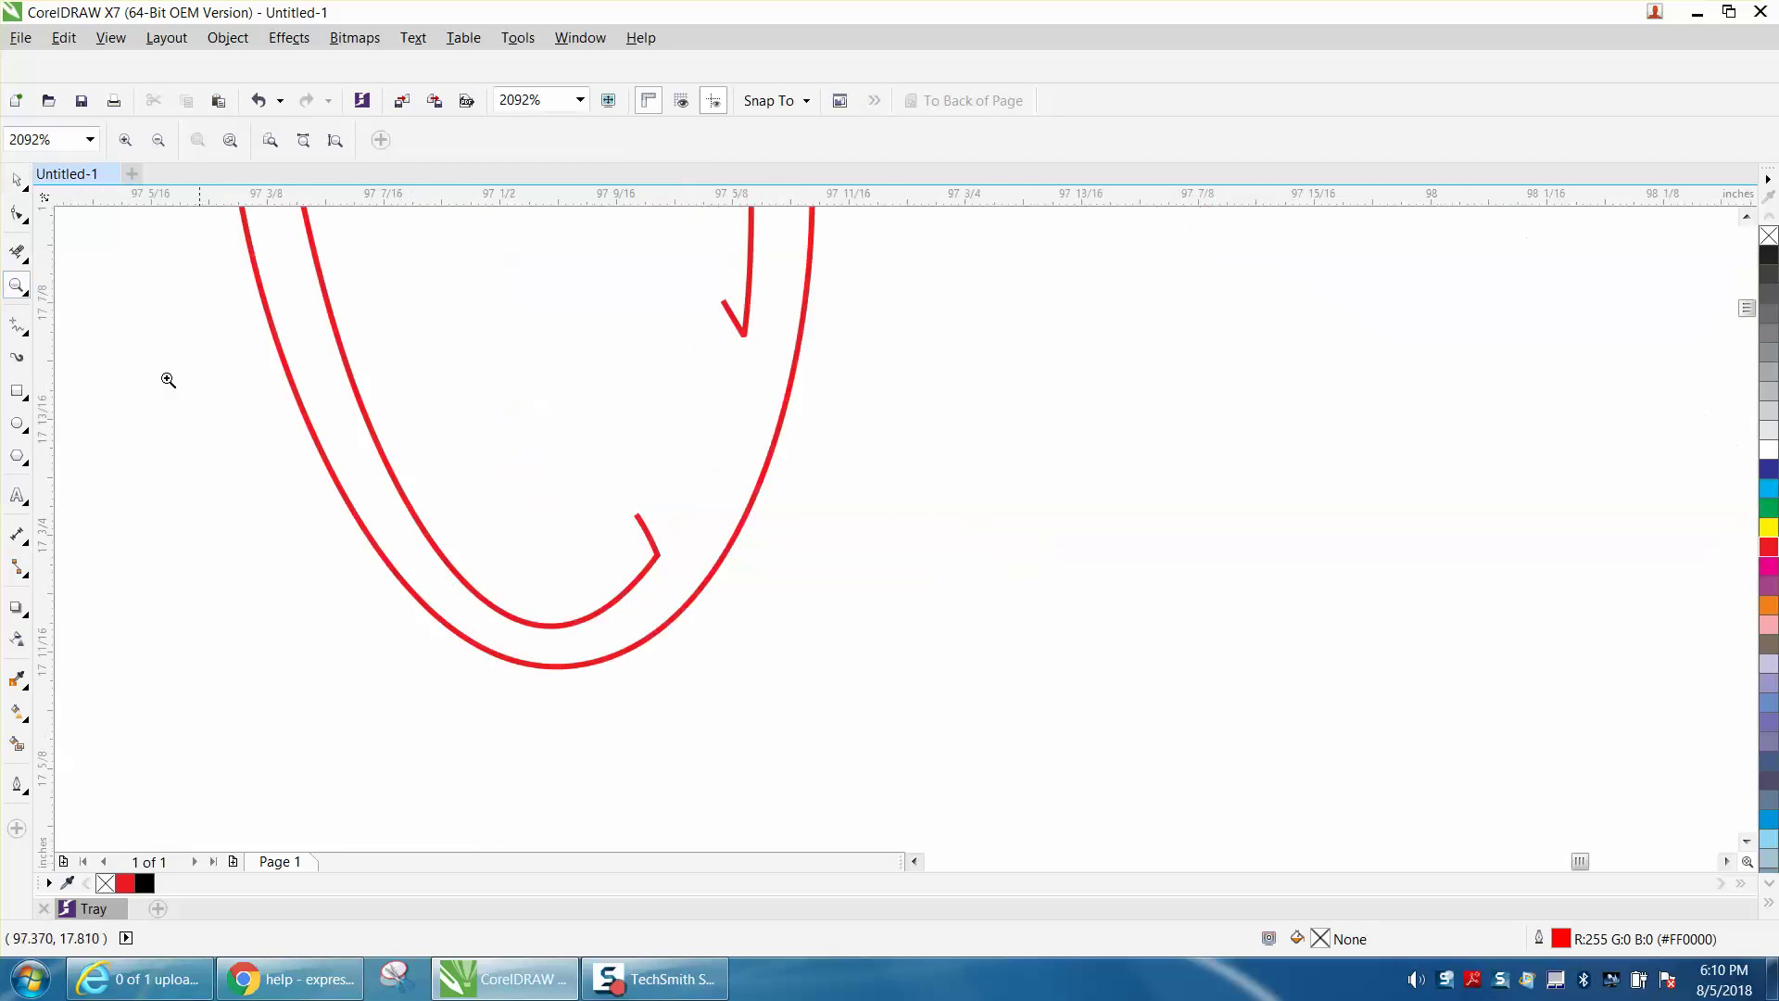
click(16, 213)
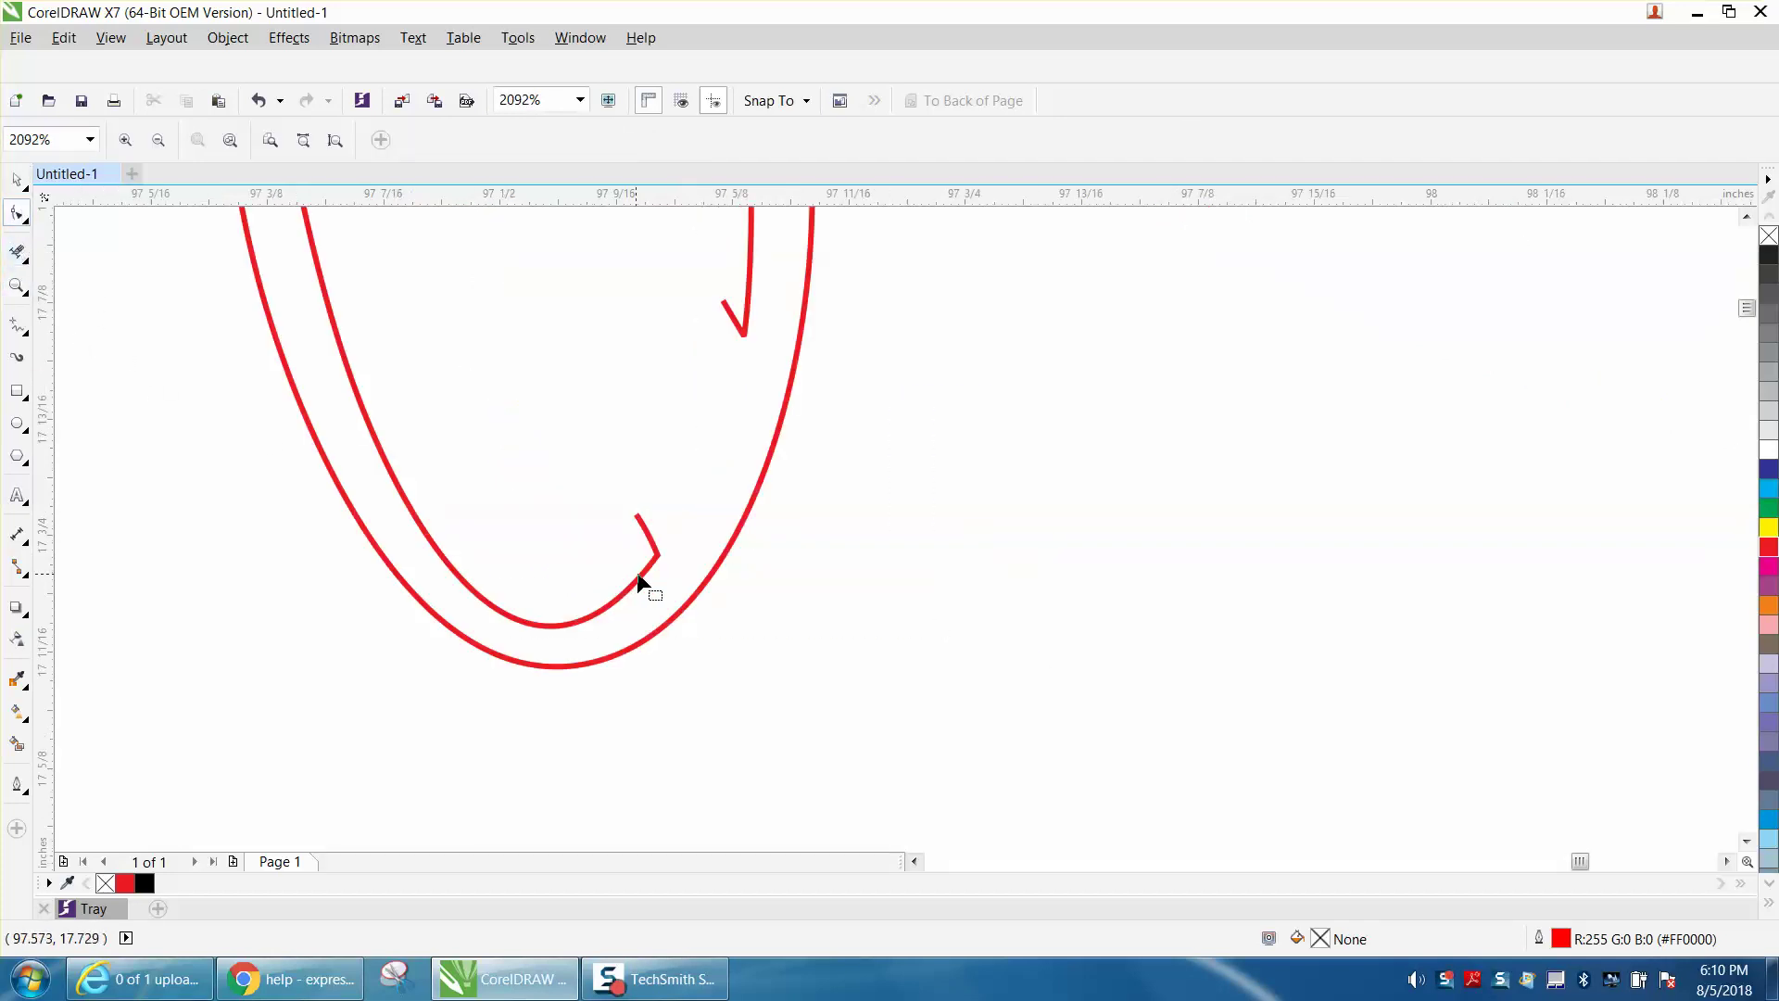
click(635, 519)
drag(655, 500, 746, 339)
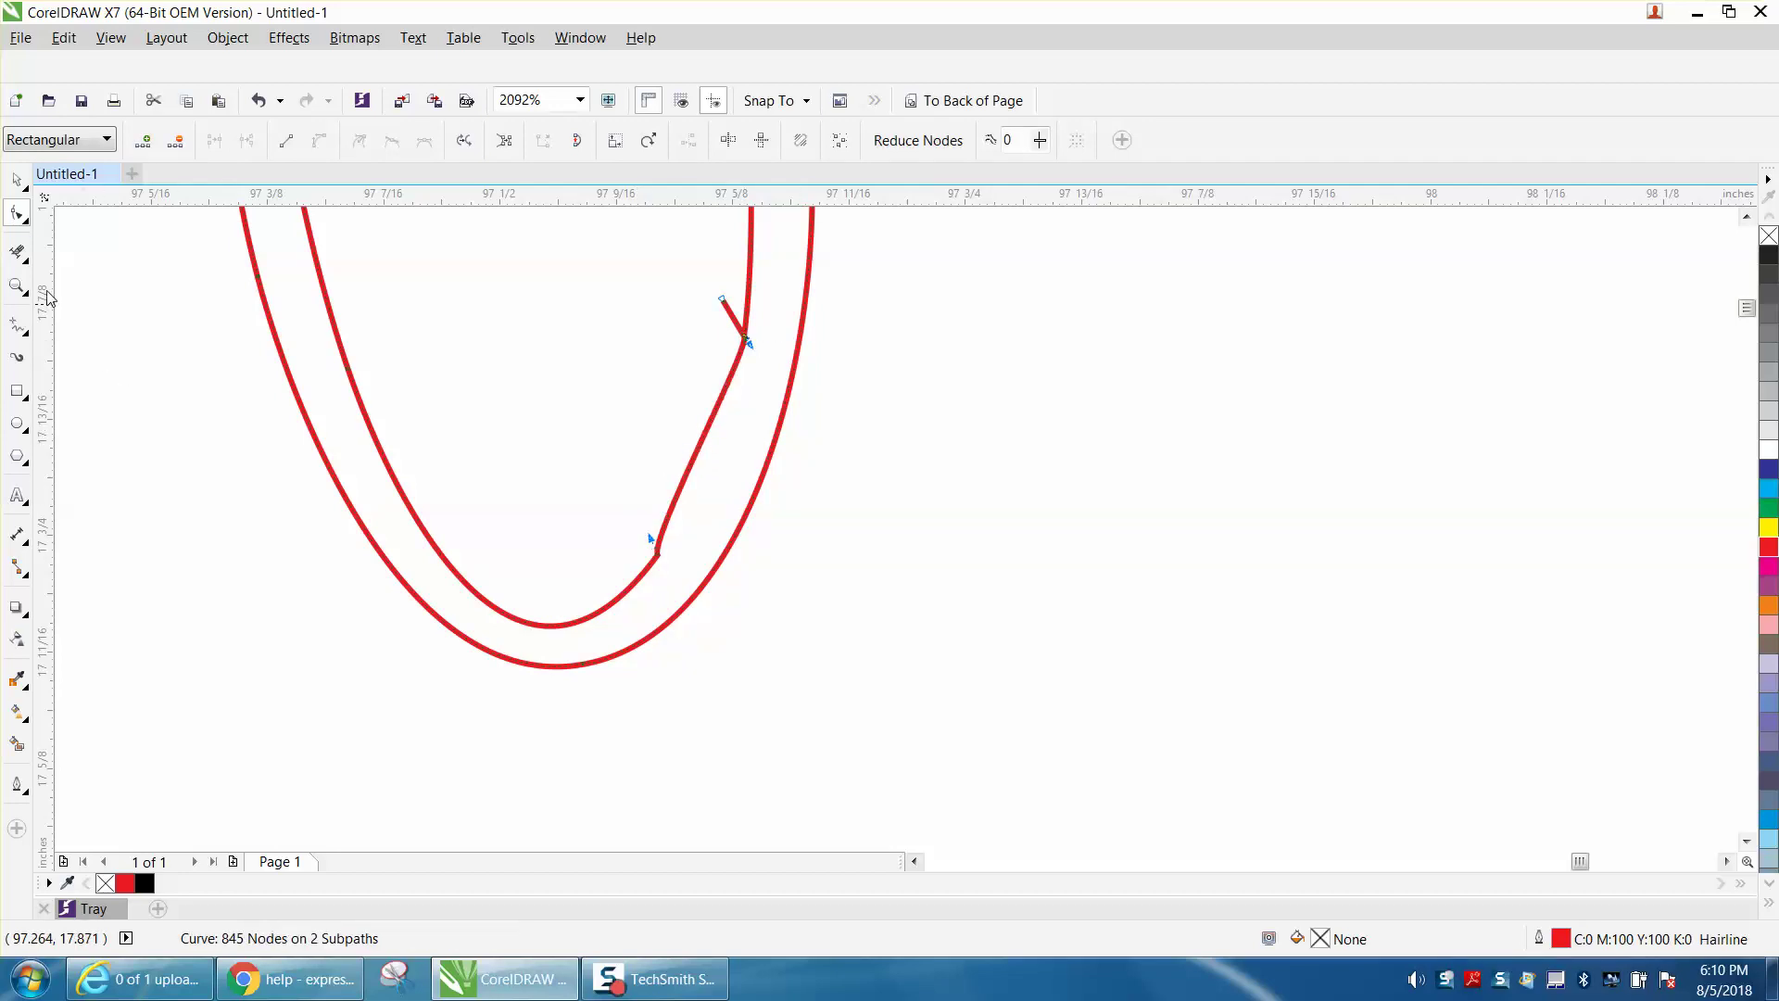
click(16, 252)
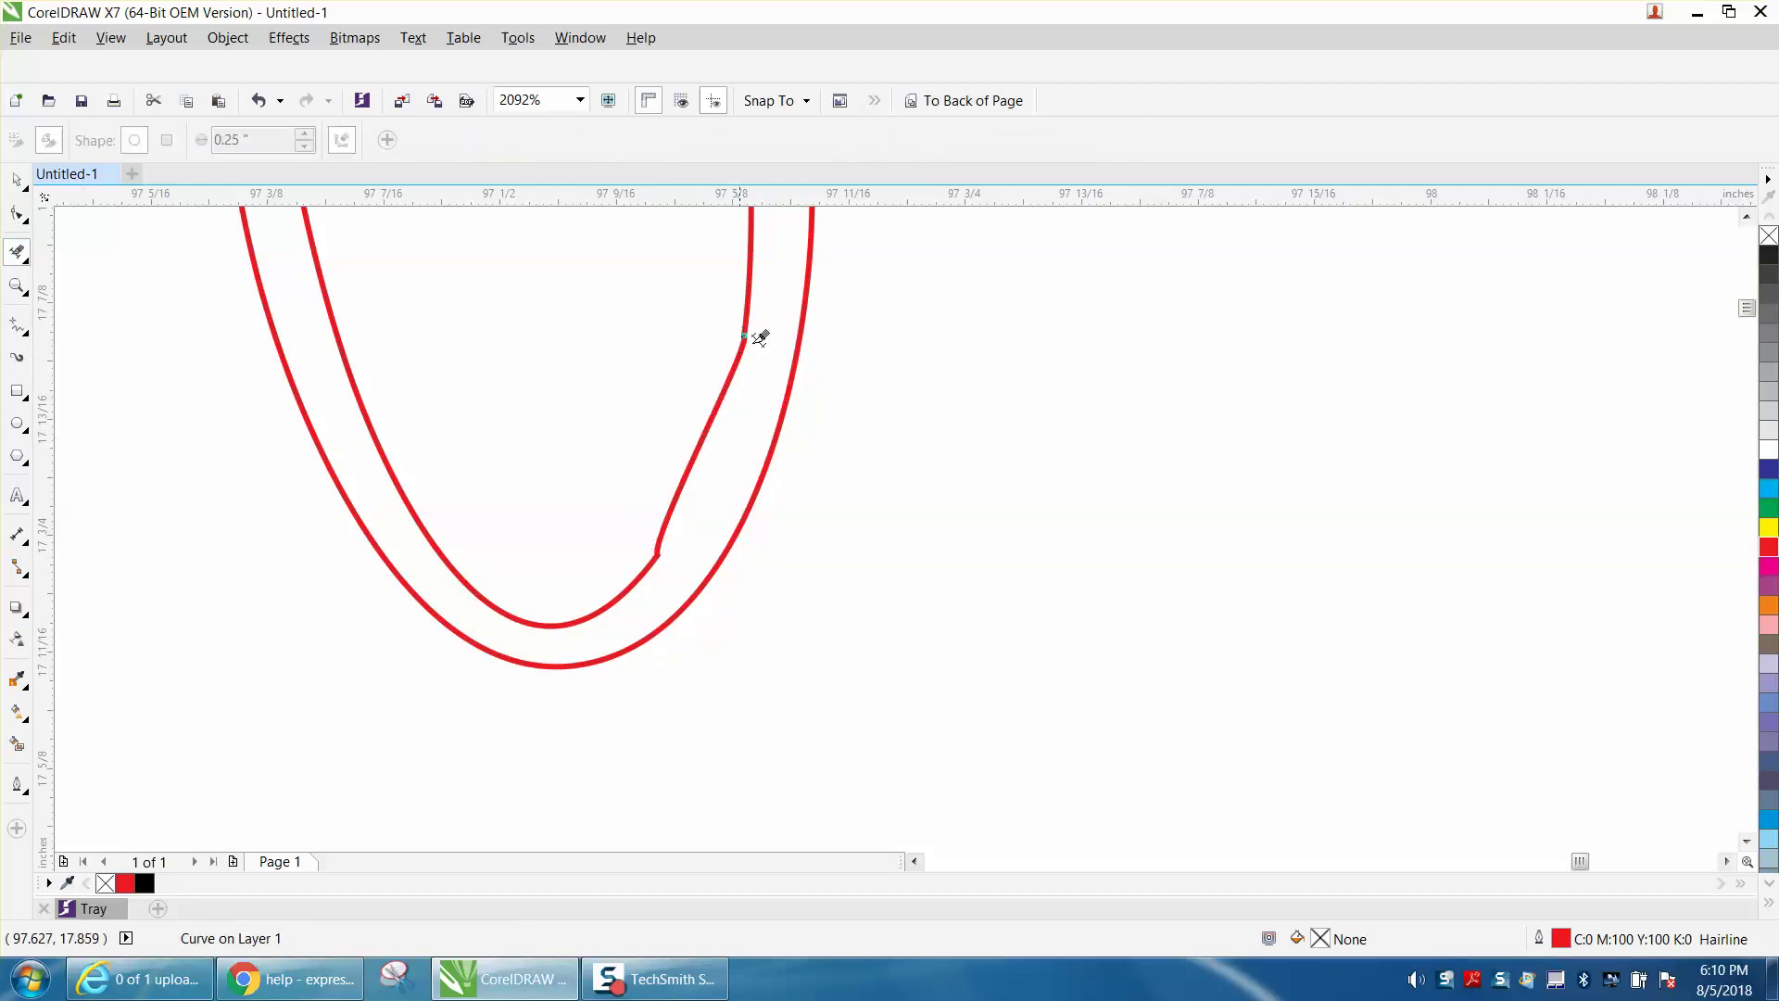
Trim the inner outline's pointed end beyond the short vertical line at the shape's far-left tip, and delete that vertical line.
scroll(834, 425, down, 6)
scroll(852, 456, down, 2)
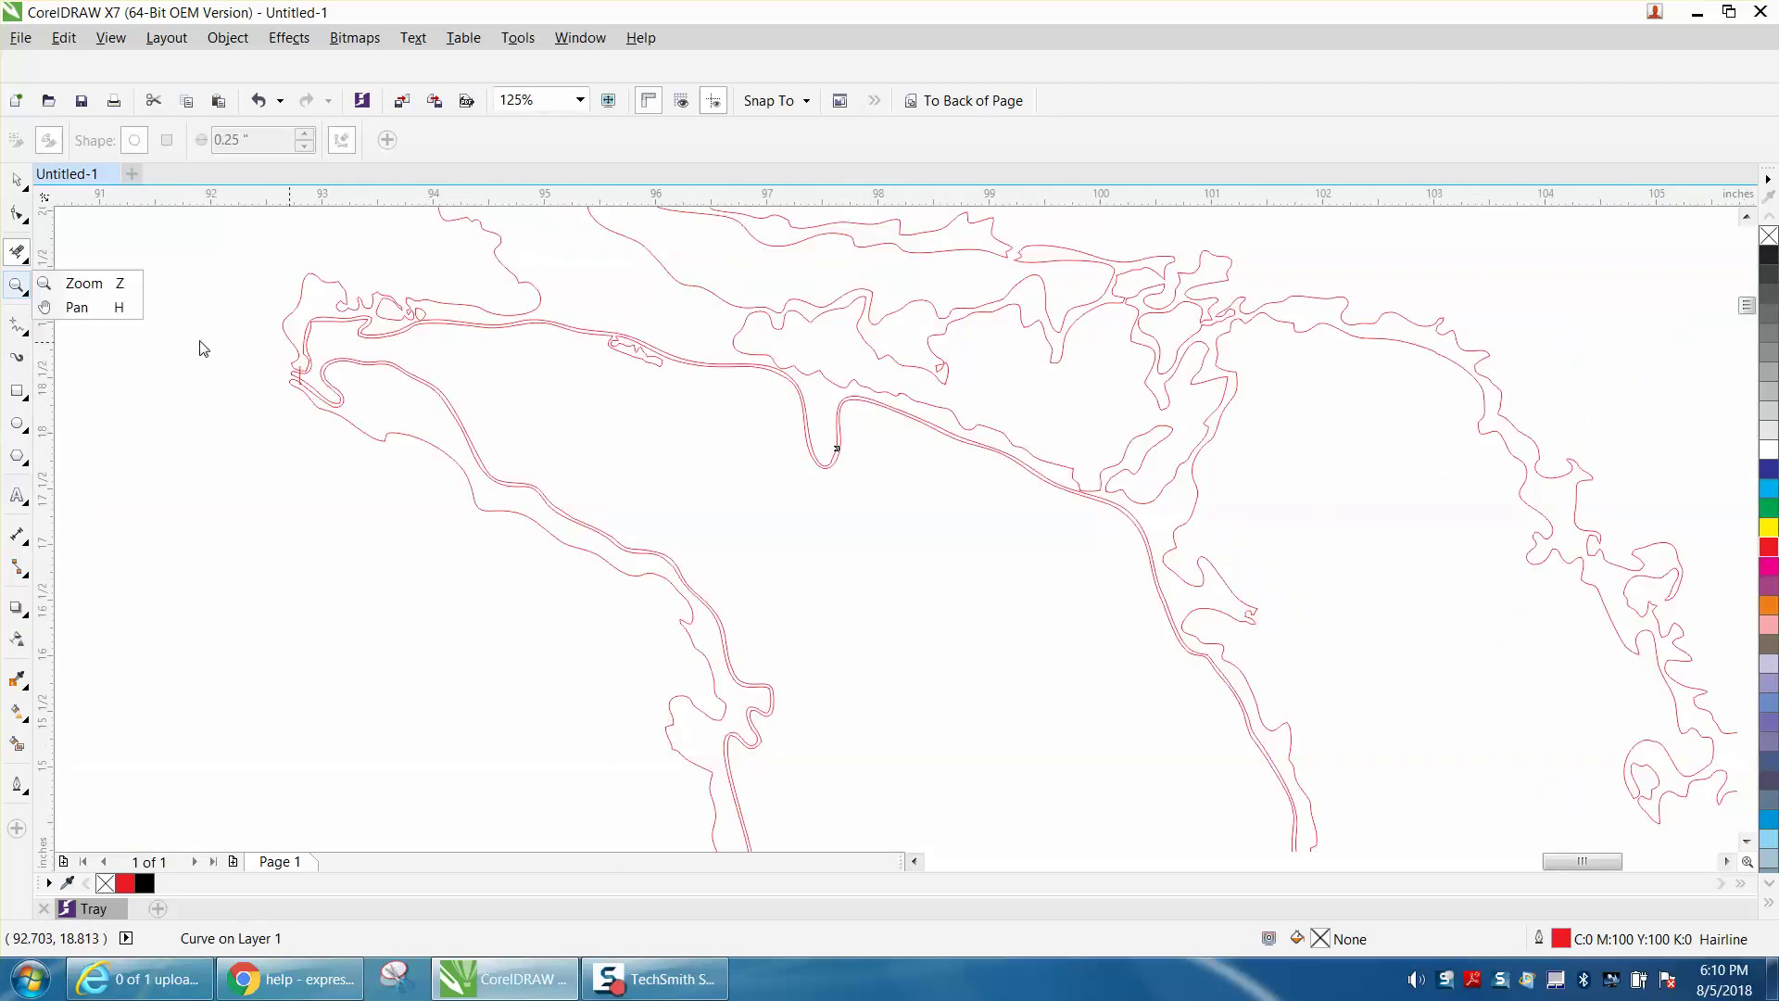
click(106, 281)
drag(236, 359, 416, 423)
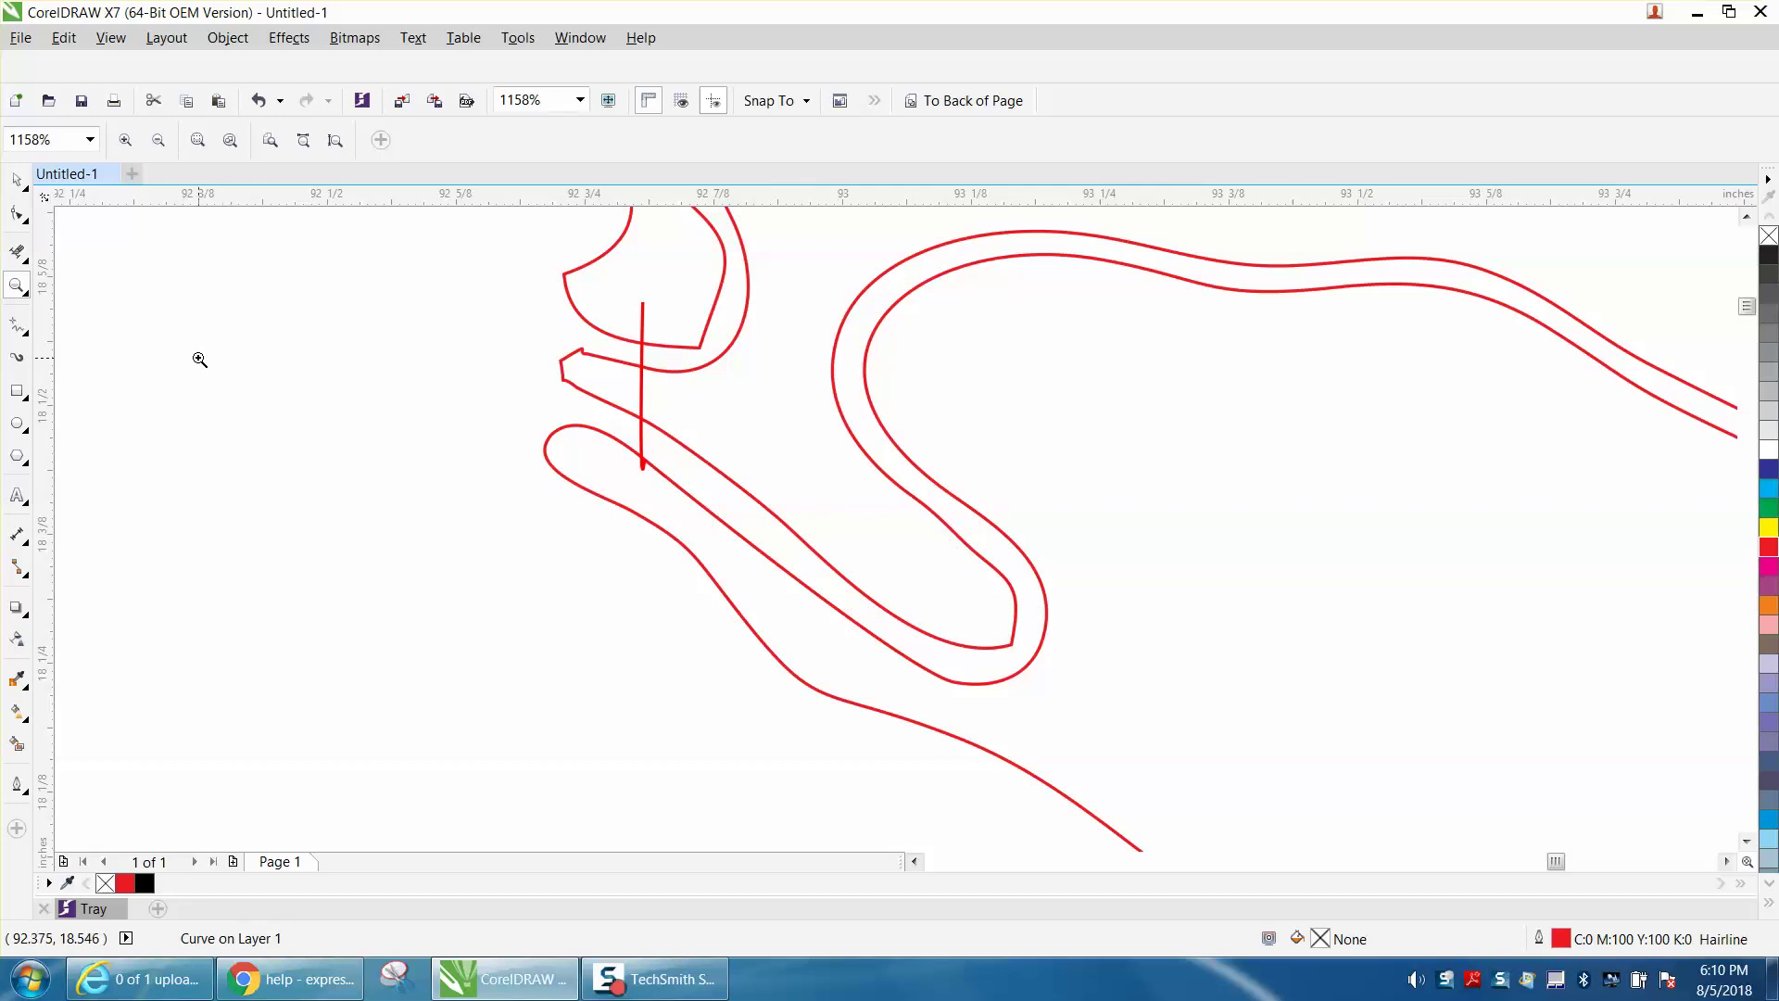
click(16, 251)
click(621, 356)
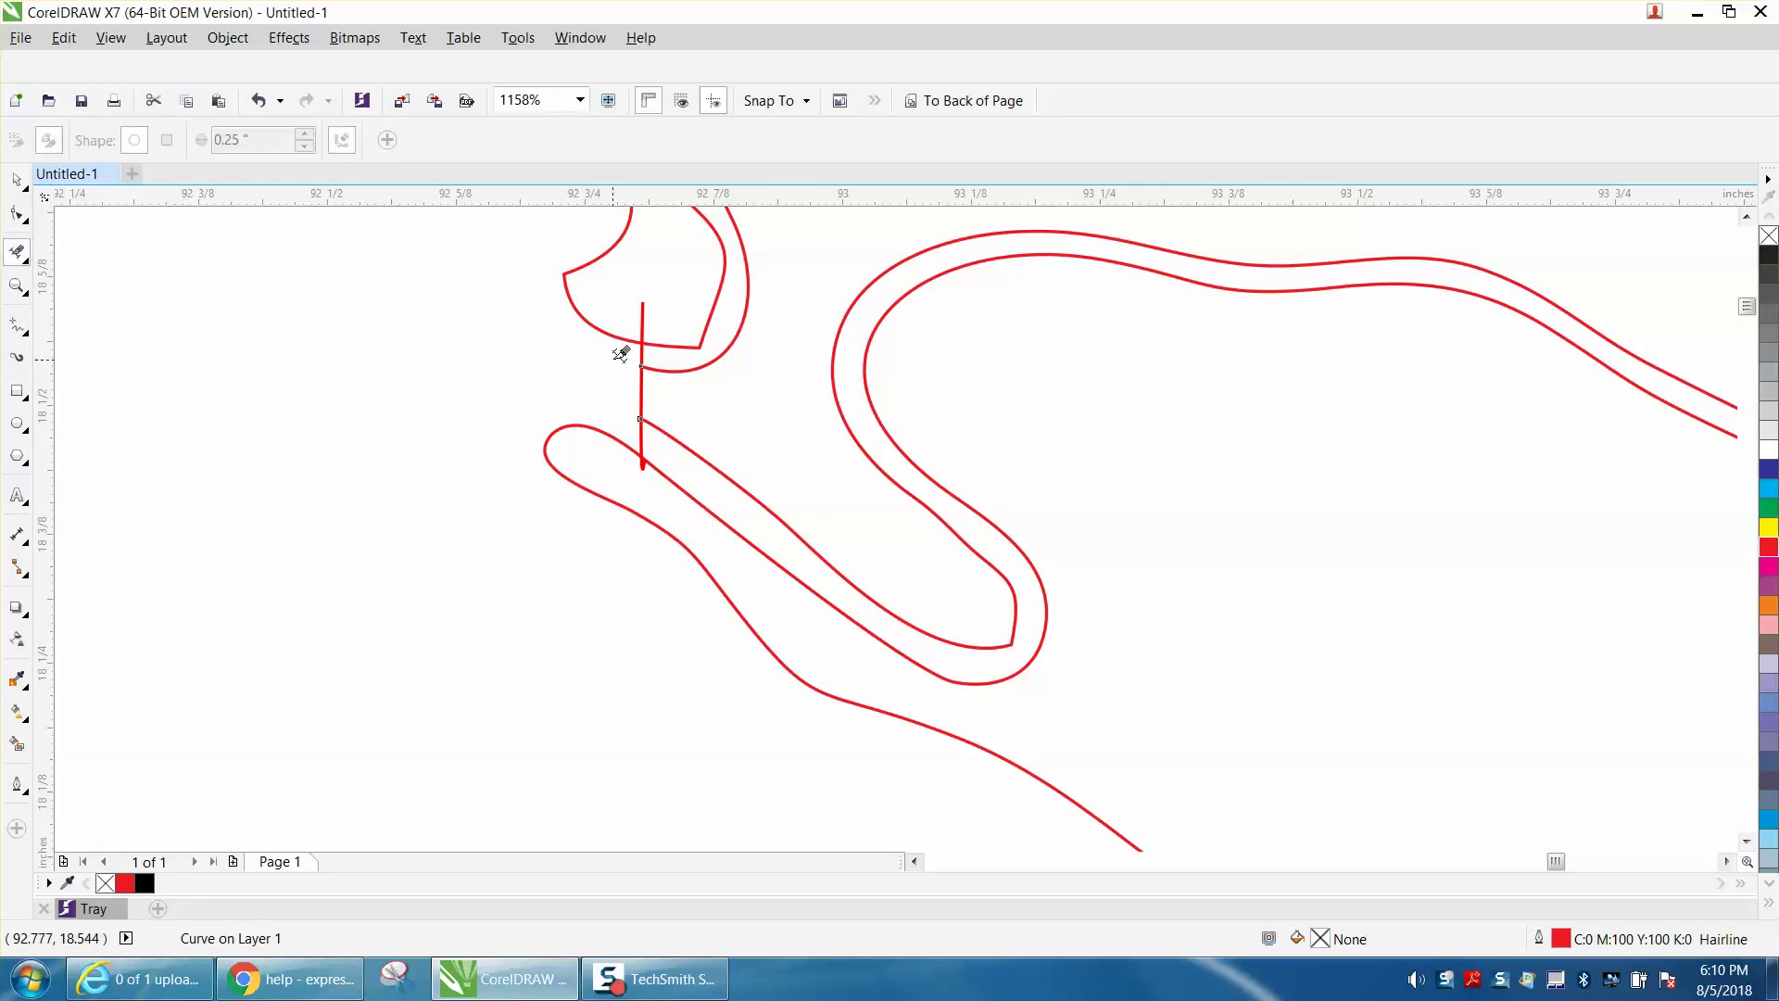
key(space)
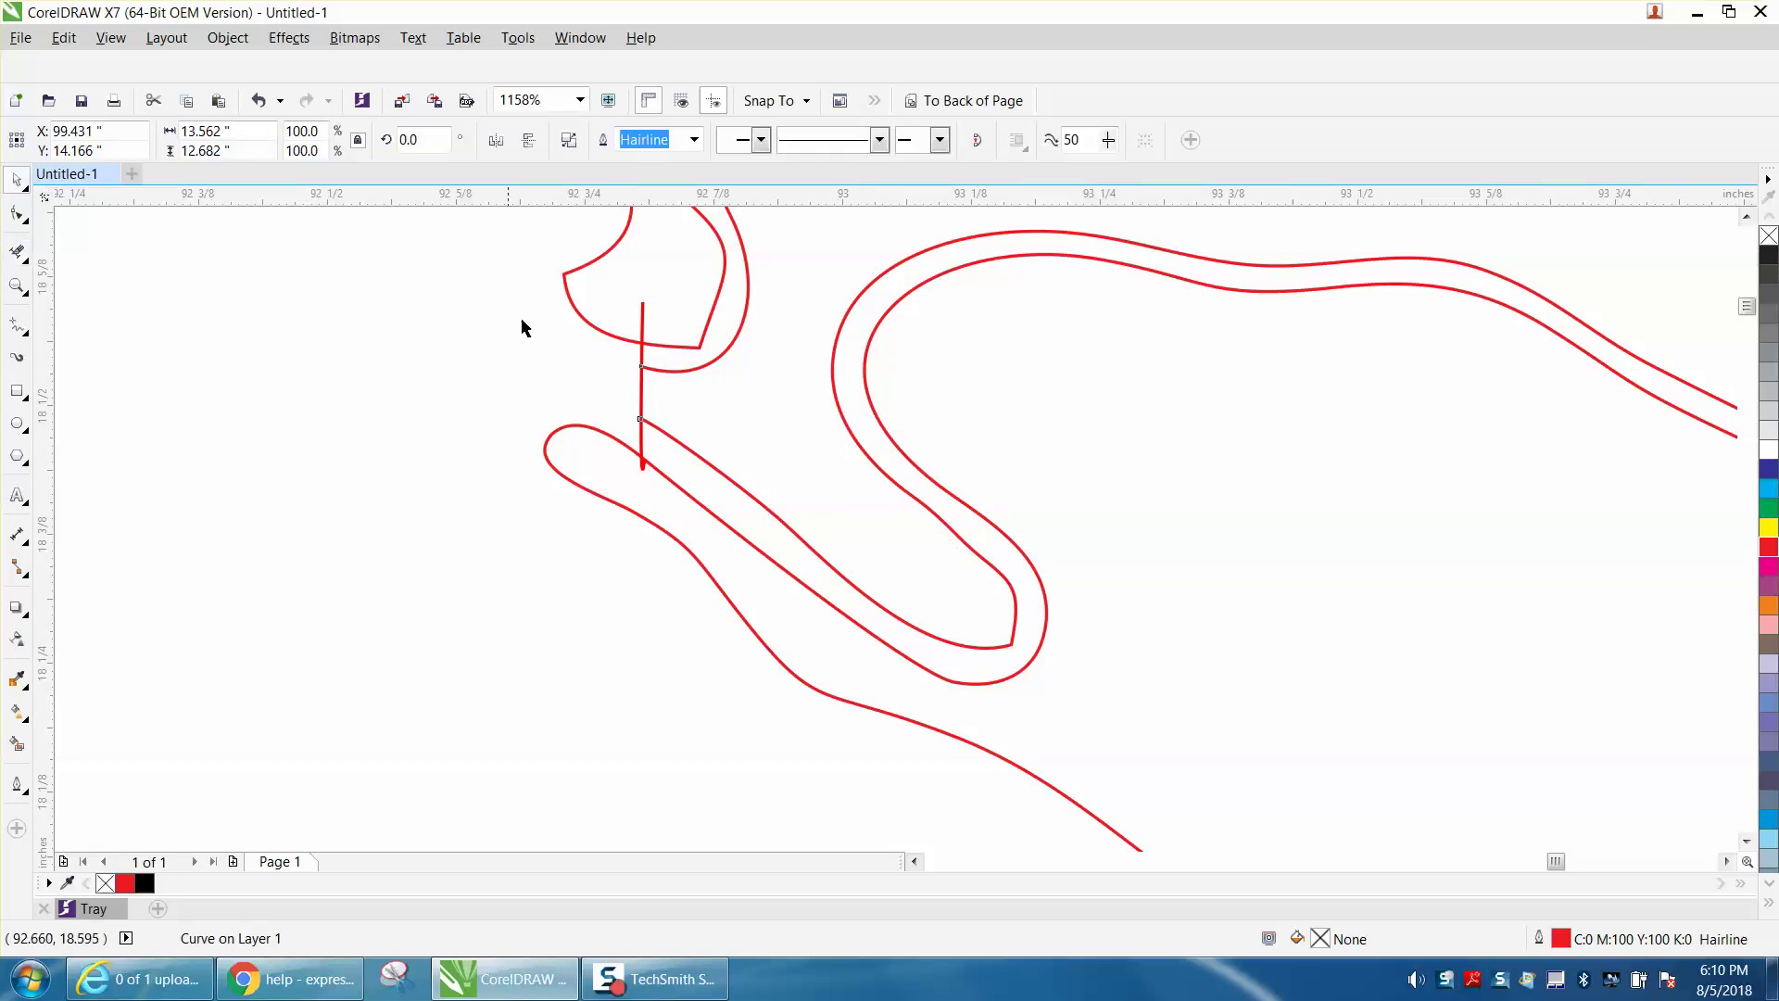
click(641, 323)
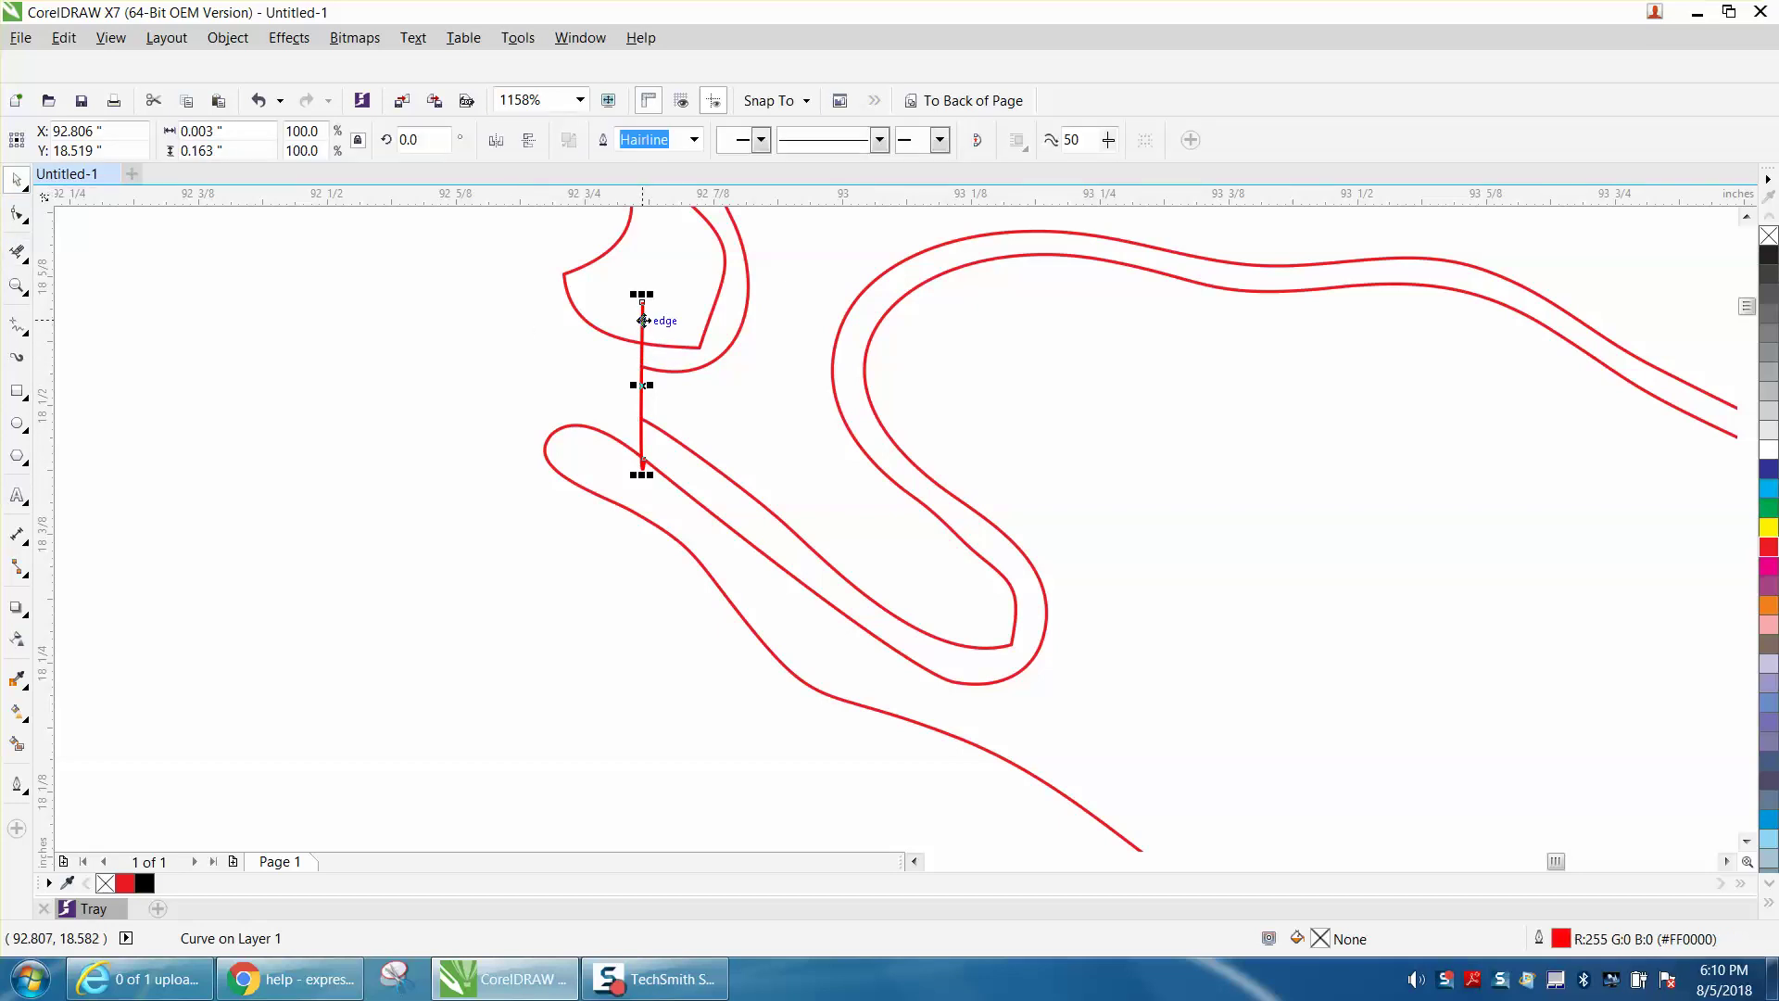
key(Delete)
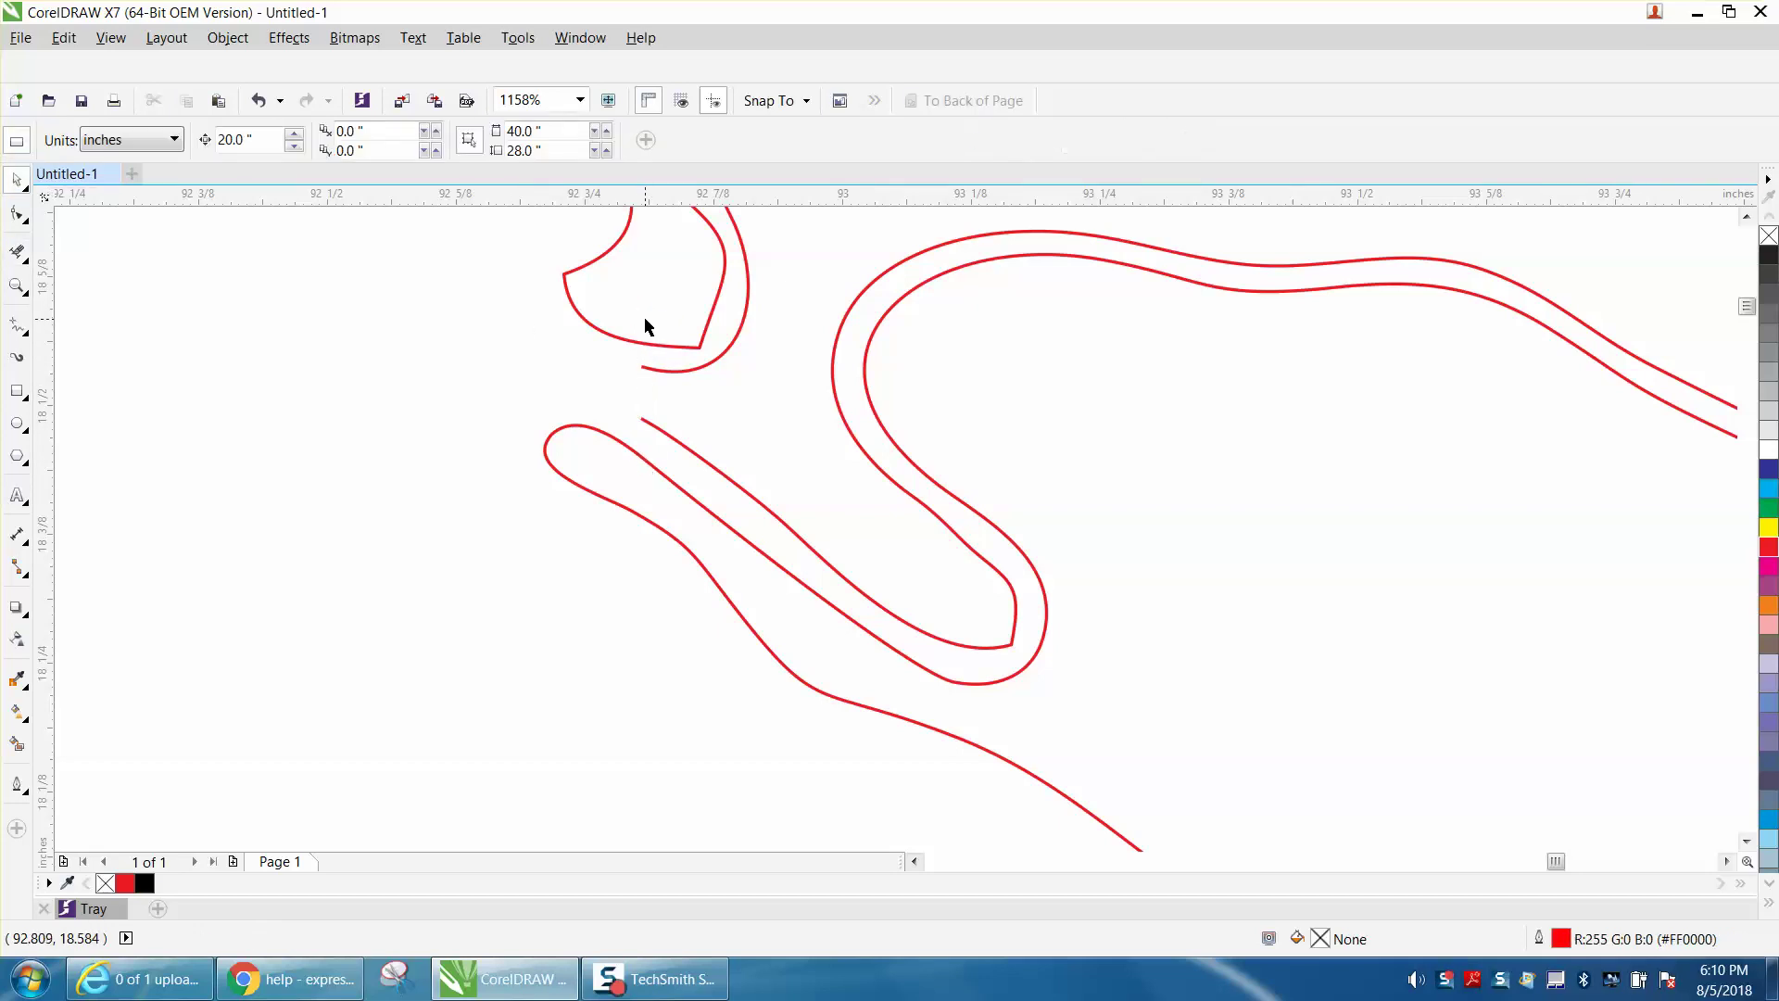
Move the upper curve's open end node onto the end of the lower diagonal line, and remove the leftover vertical segment.
click(17, 251)
click(17, 213)
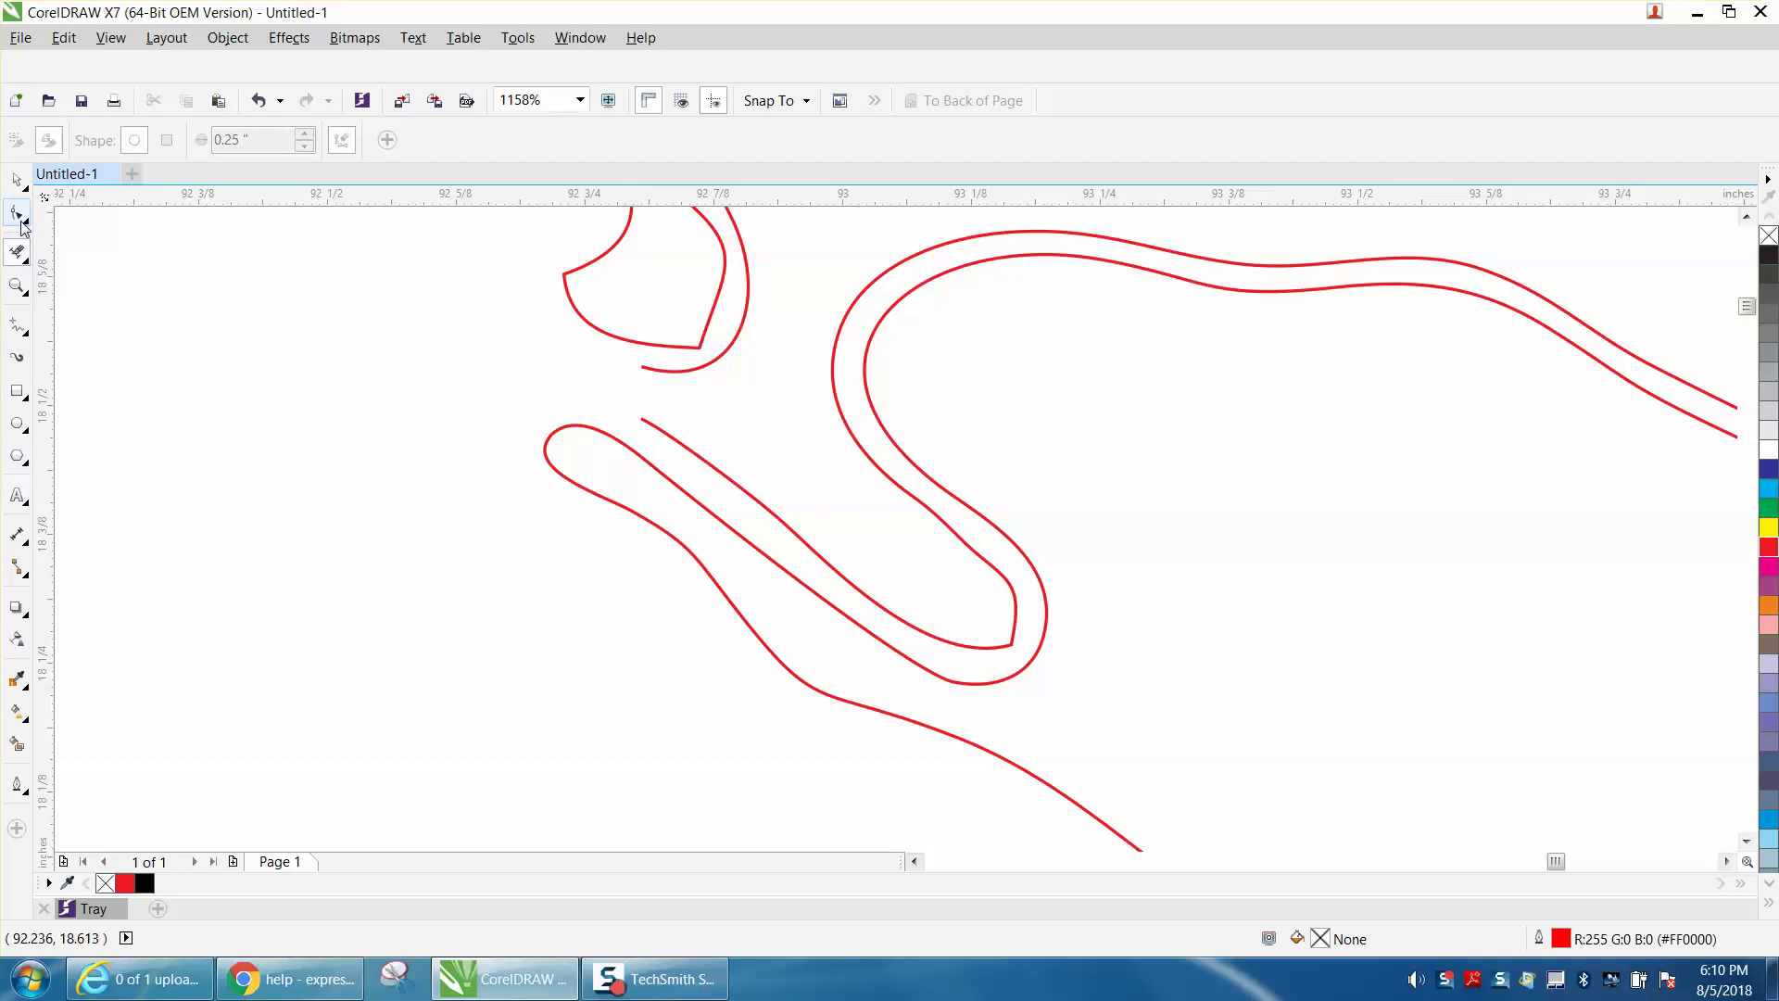
click(643, 369)
drag(642, 375, 642, 422)
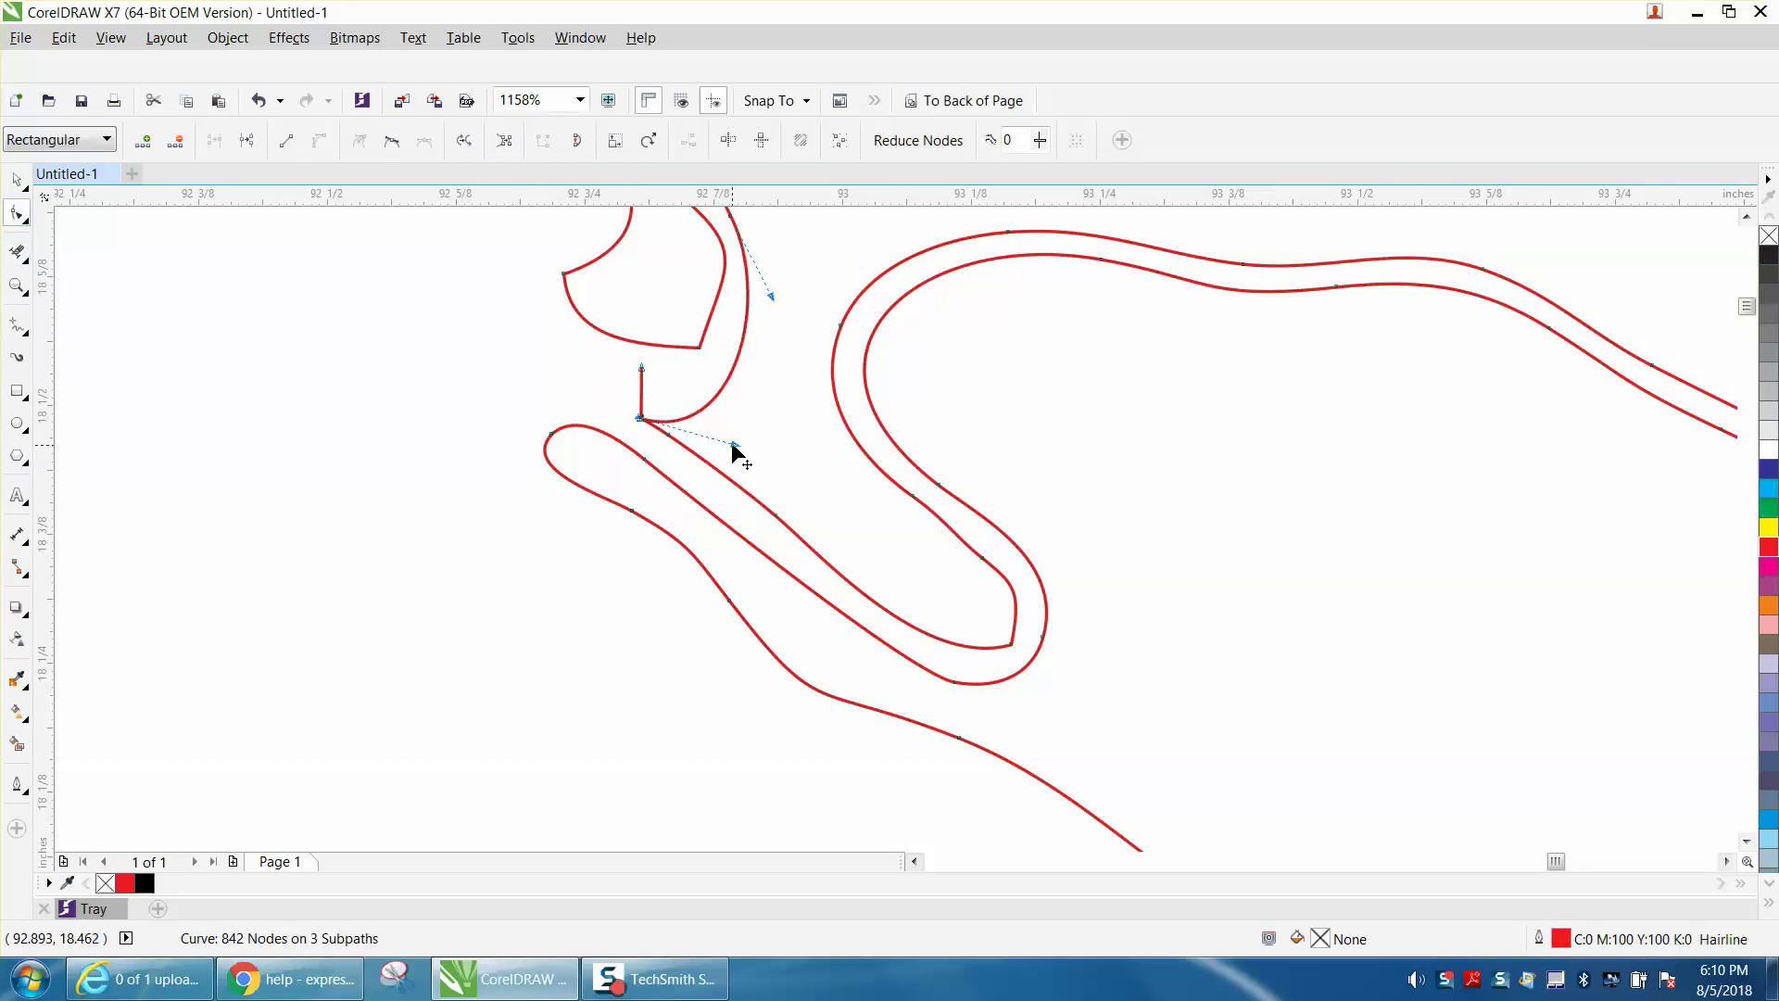
click(653, 417)
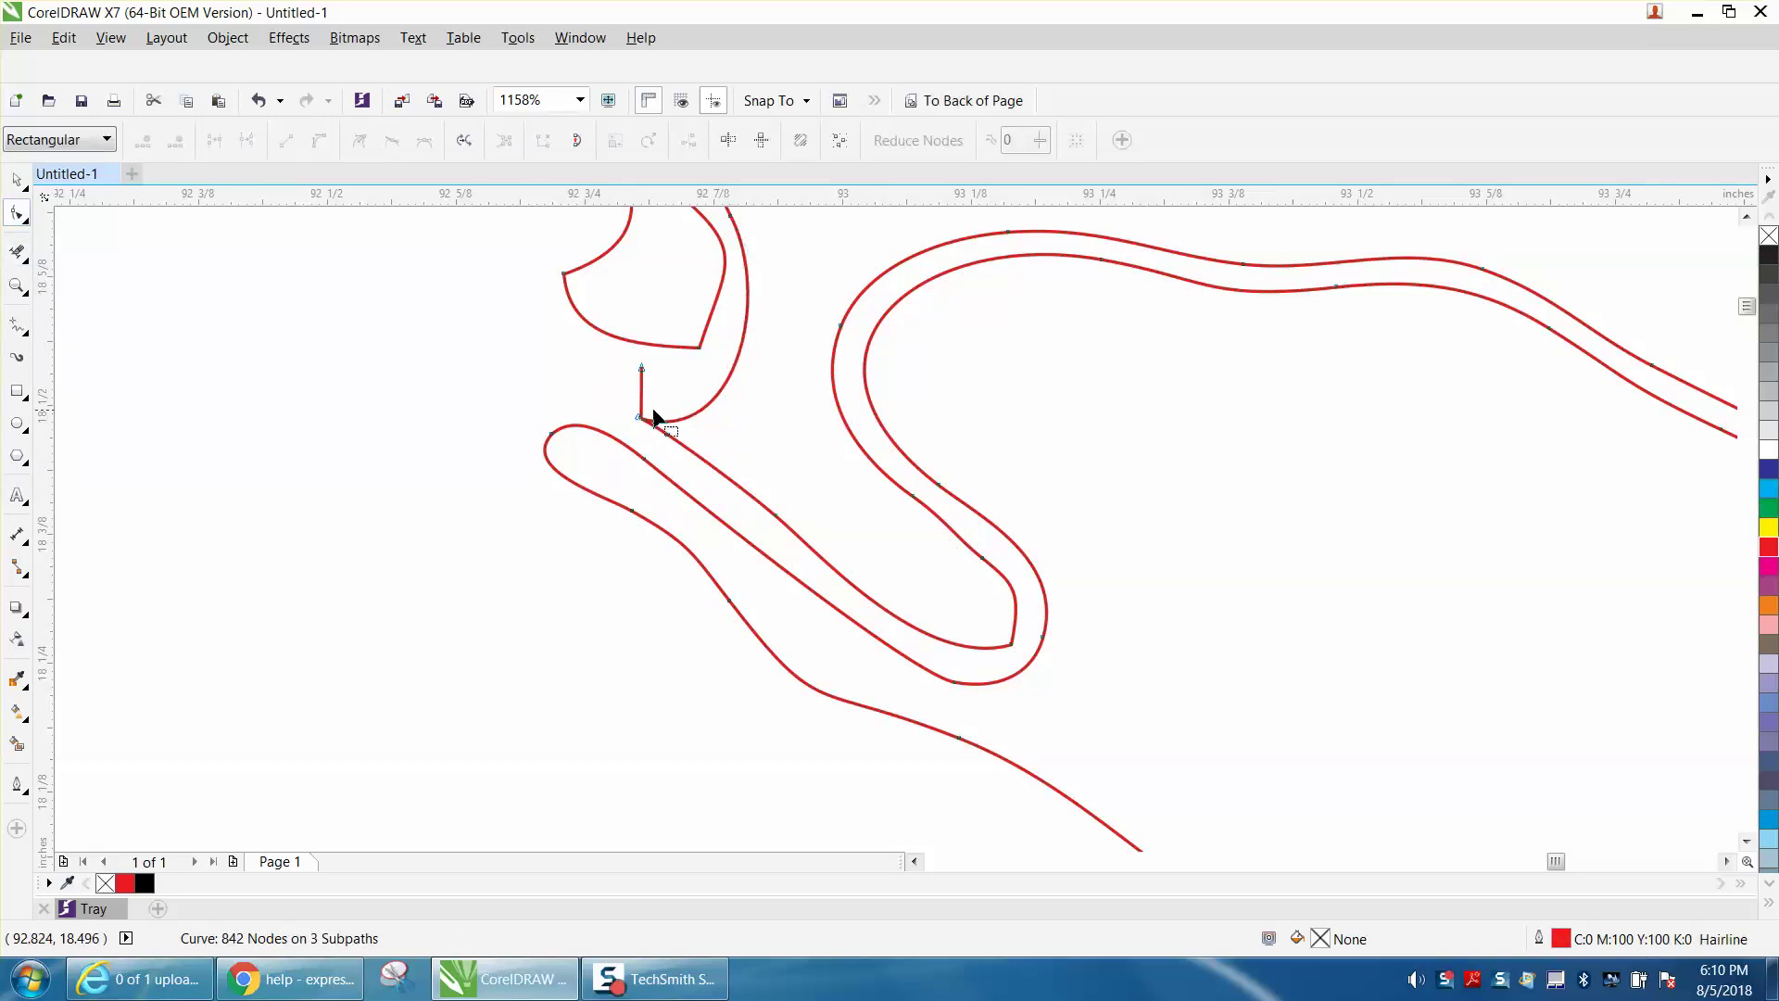
click(26, 260)
click(92, 325)
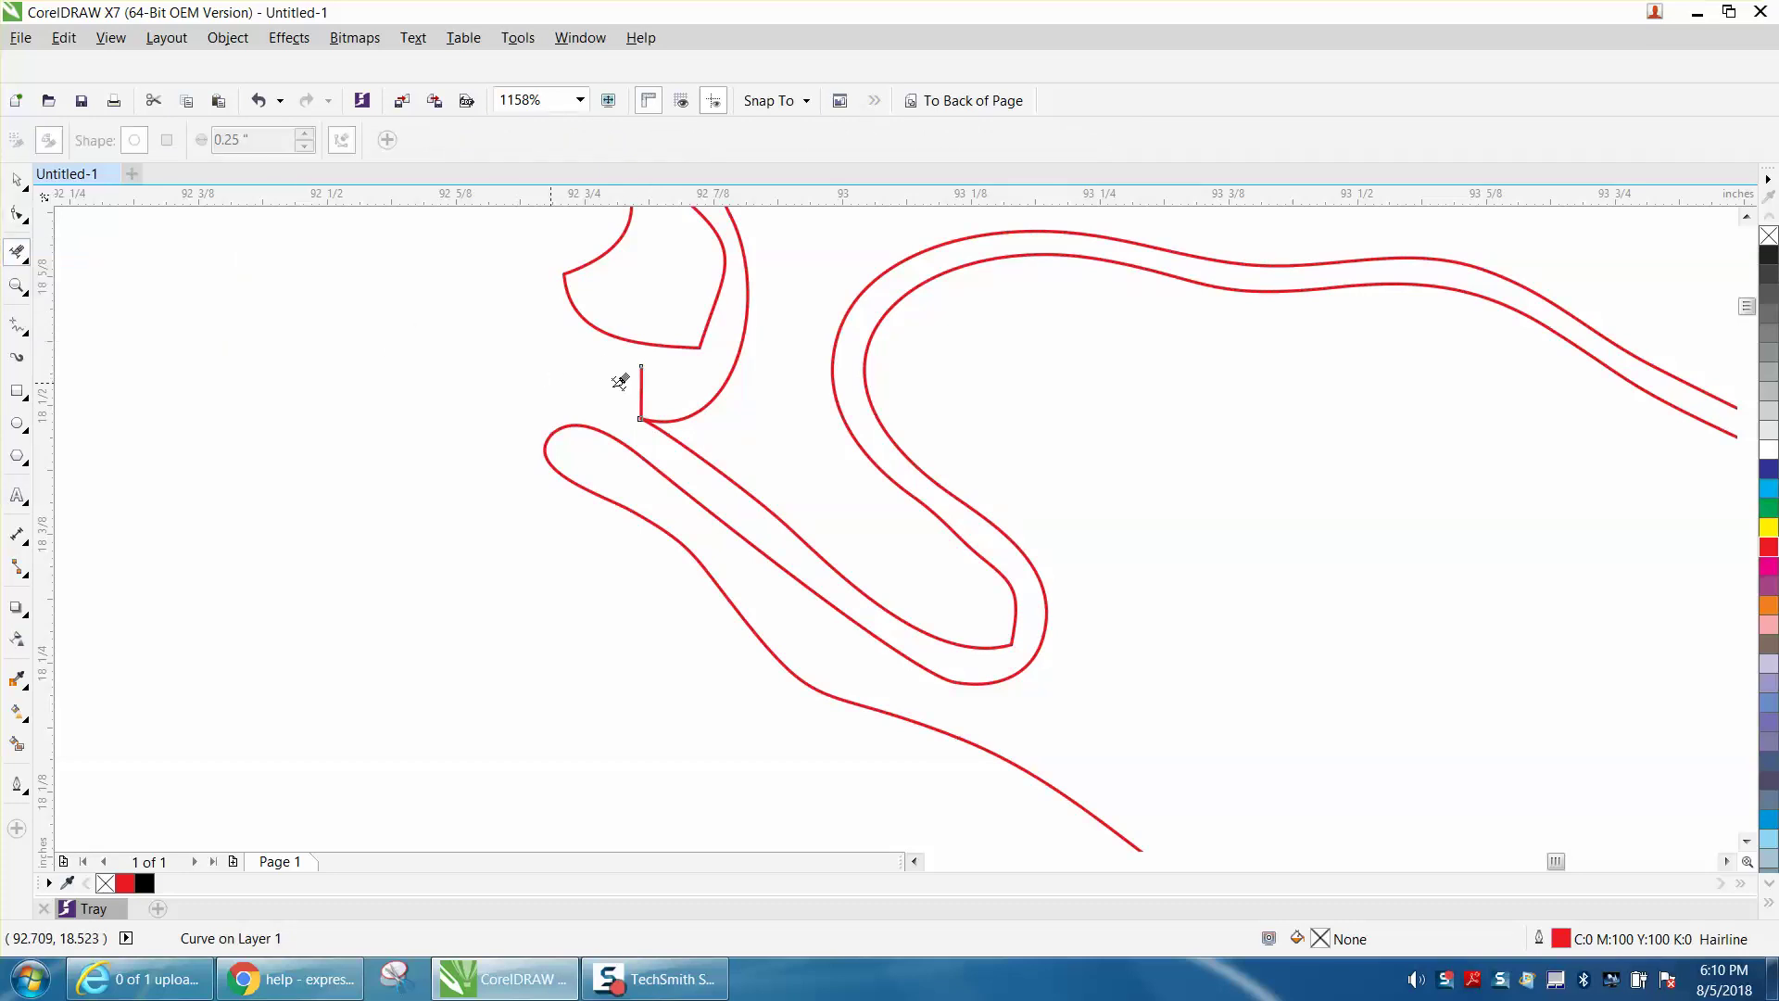
click(641, 379)
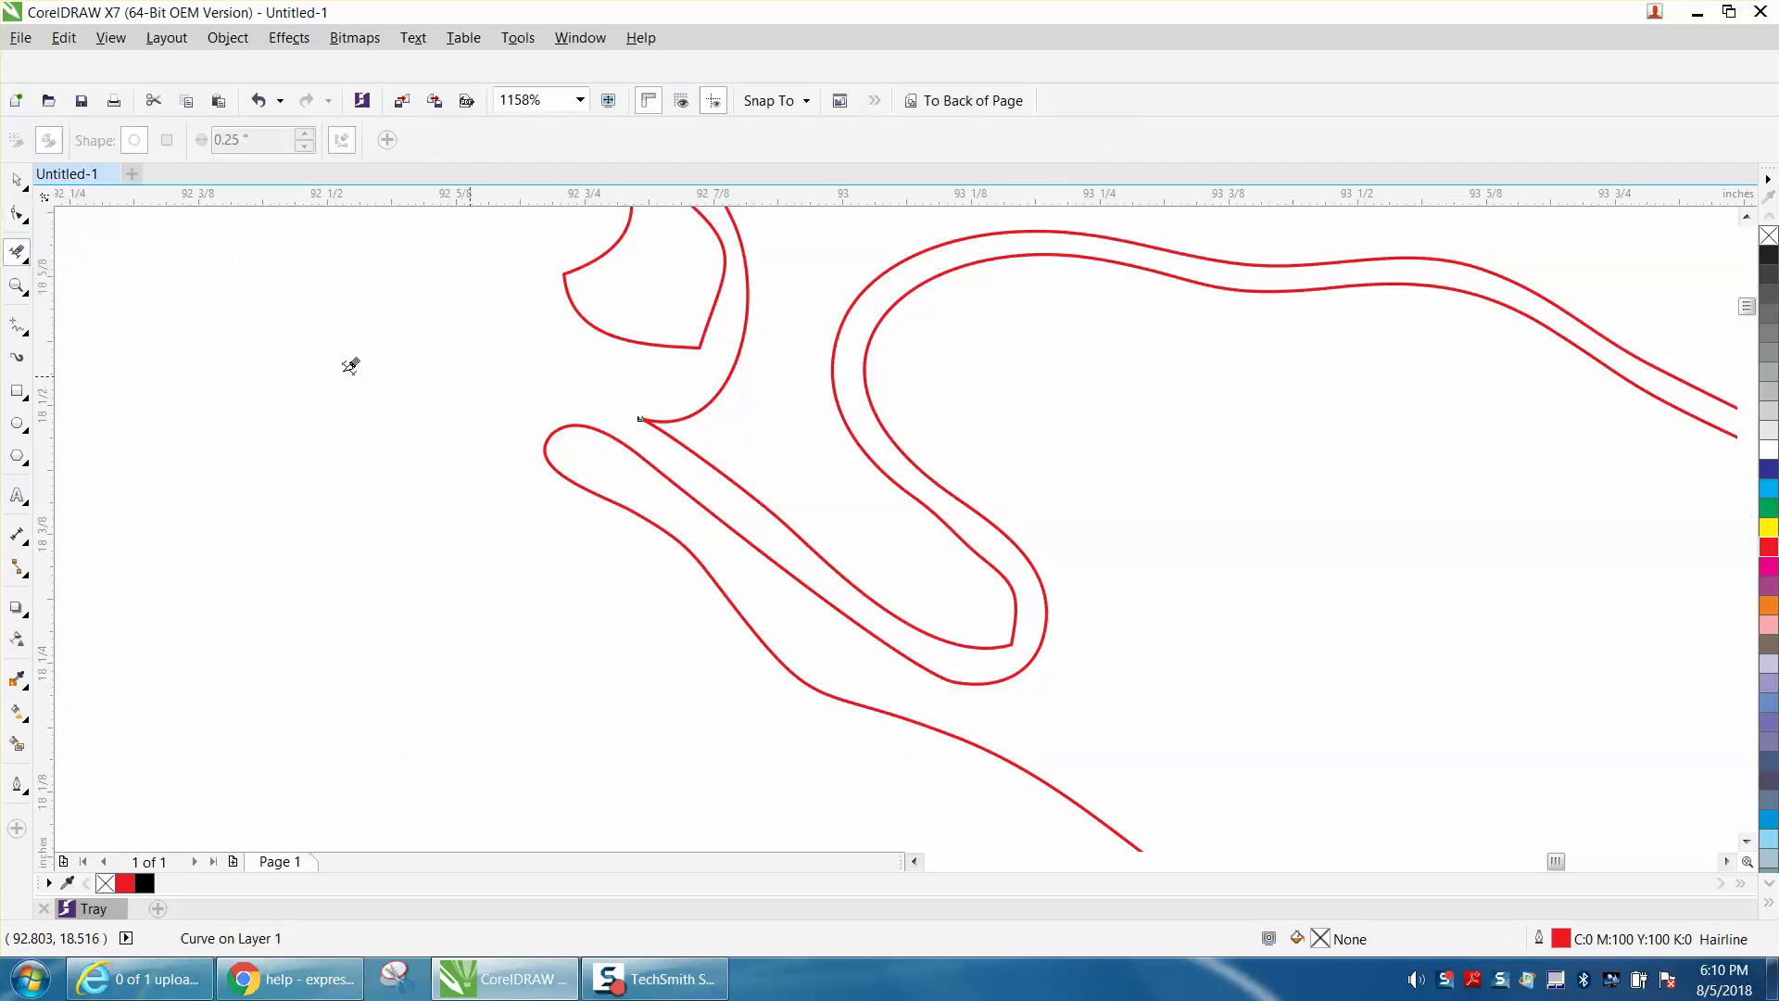
Reshape the upper curve where it meets the diagonal line by adjusting the joined node's control handle.
click(22, 222)
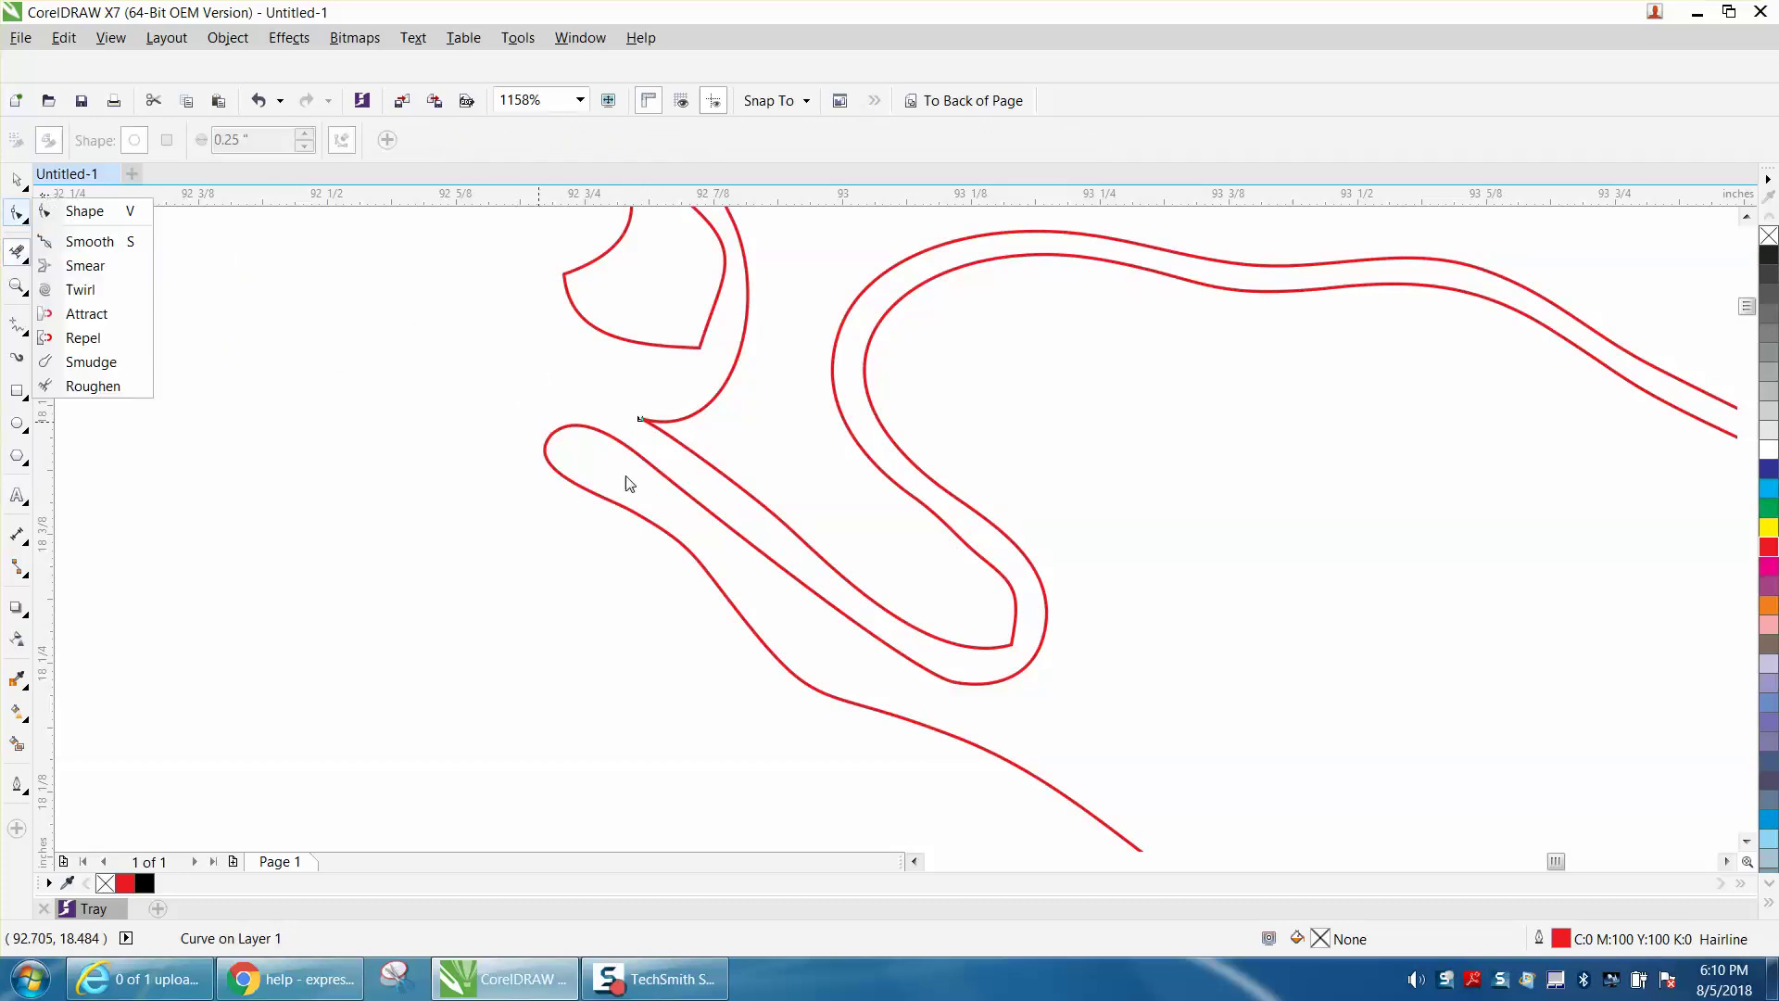
click(125, 215)
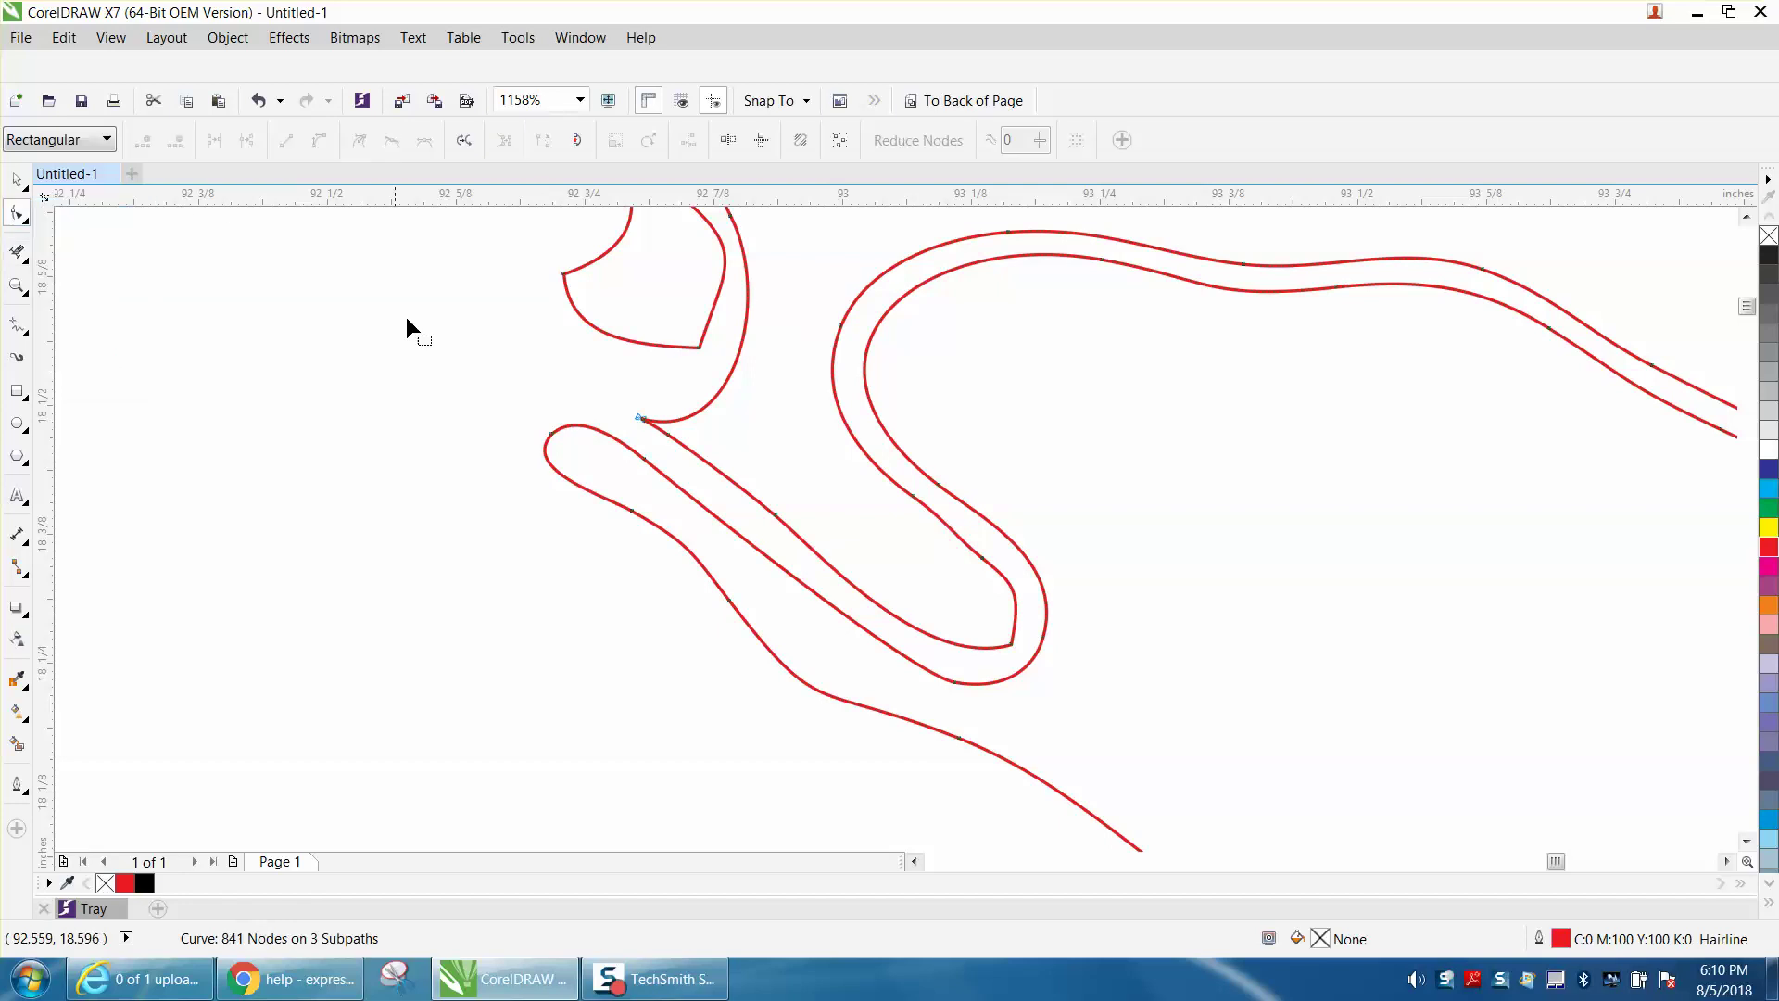
click(646, 420)
drag(733, 442, 690, 415)
Remove the duplicate line running along the shape's upper edge with Virtual Segment Delete.
scroll(608, 454, down, 5)
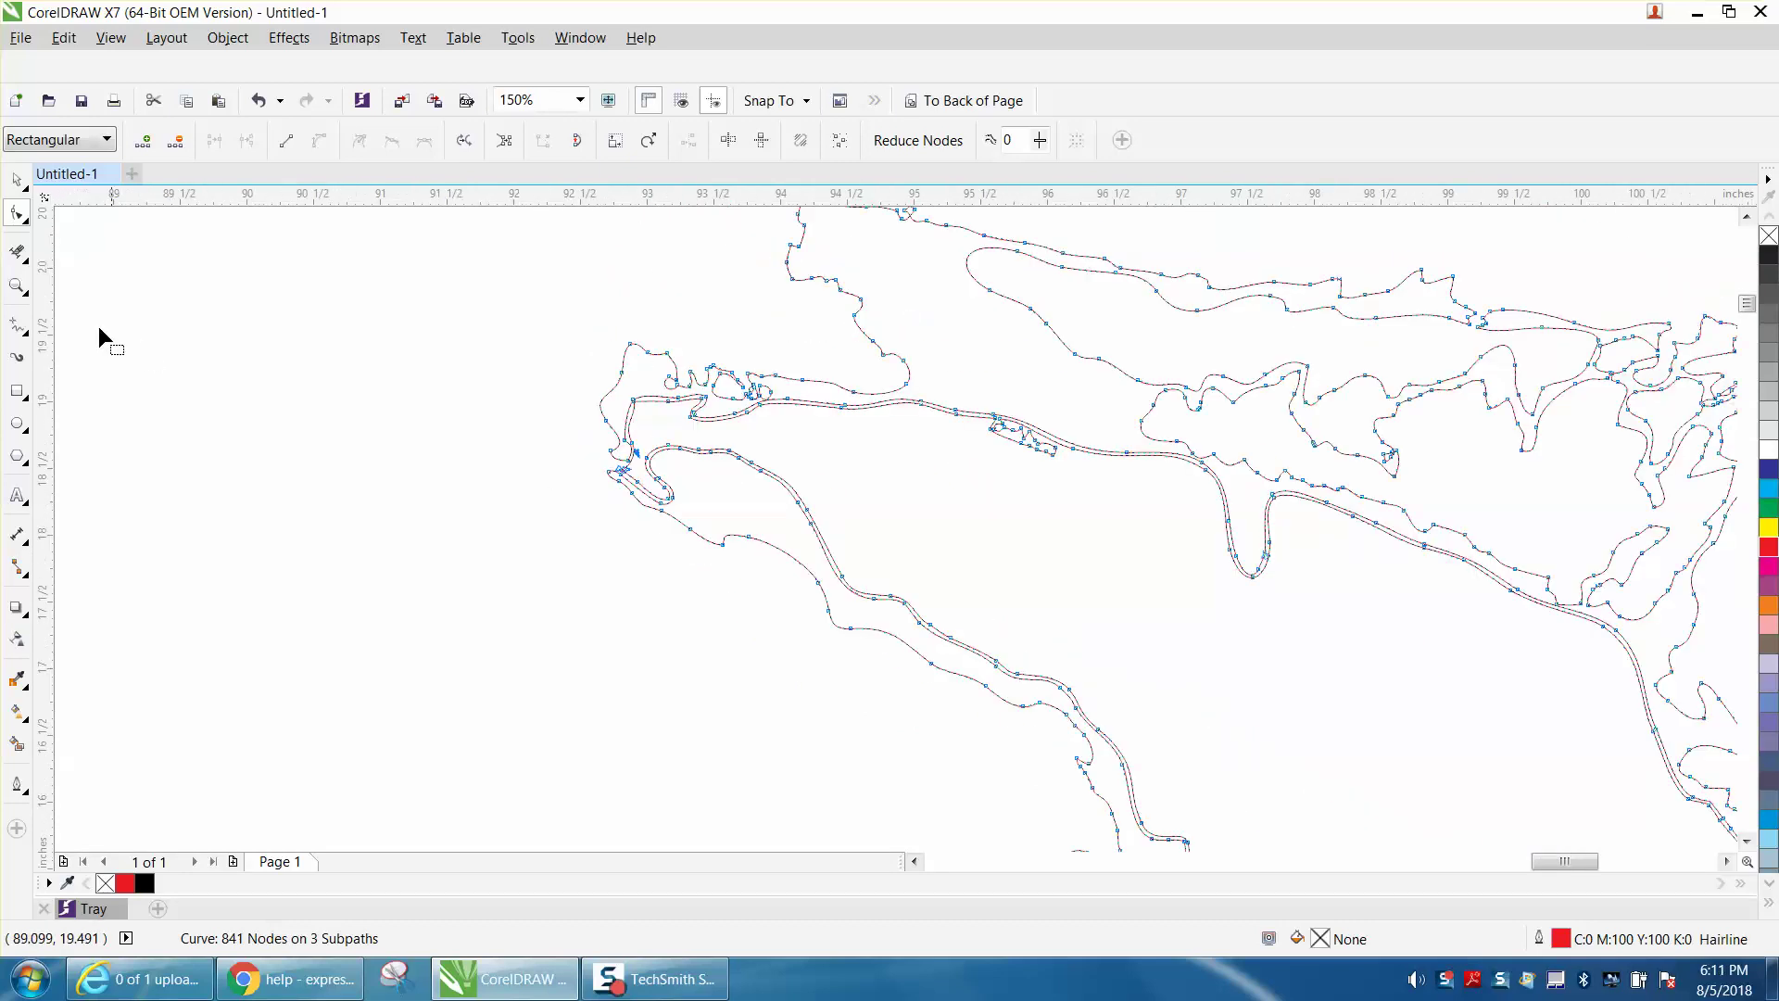
click(24, 292)
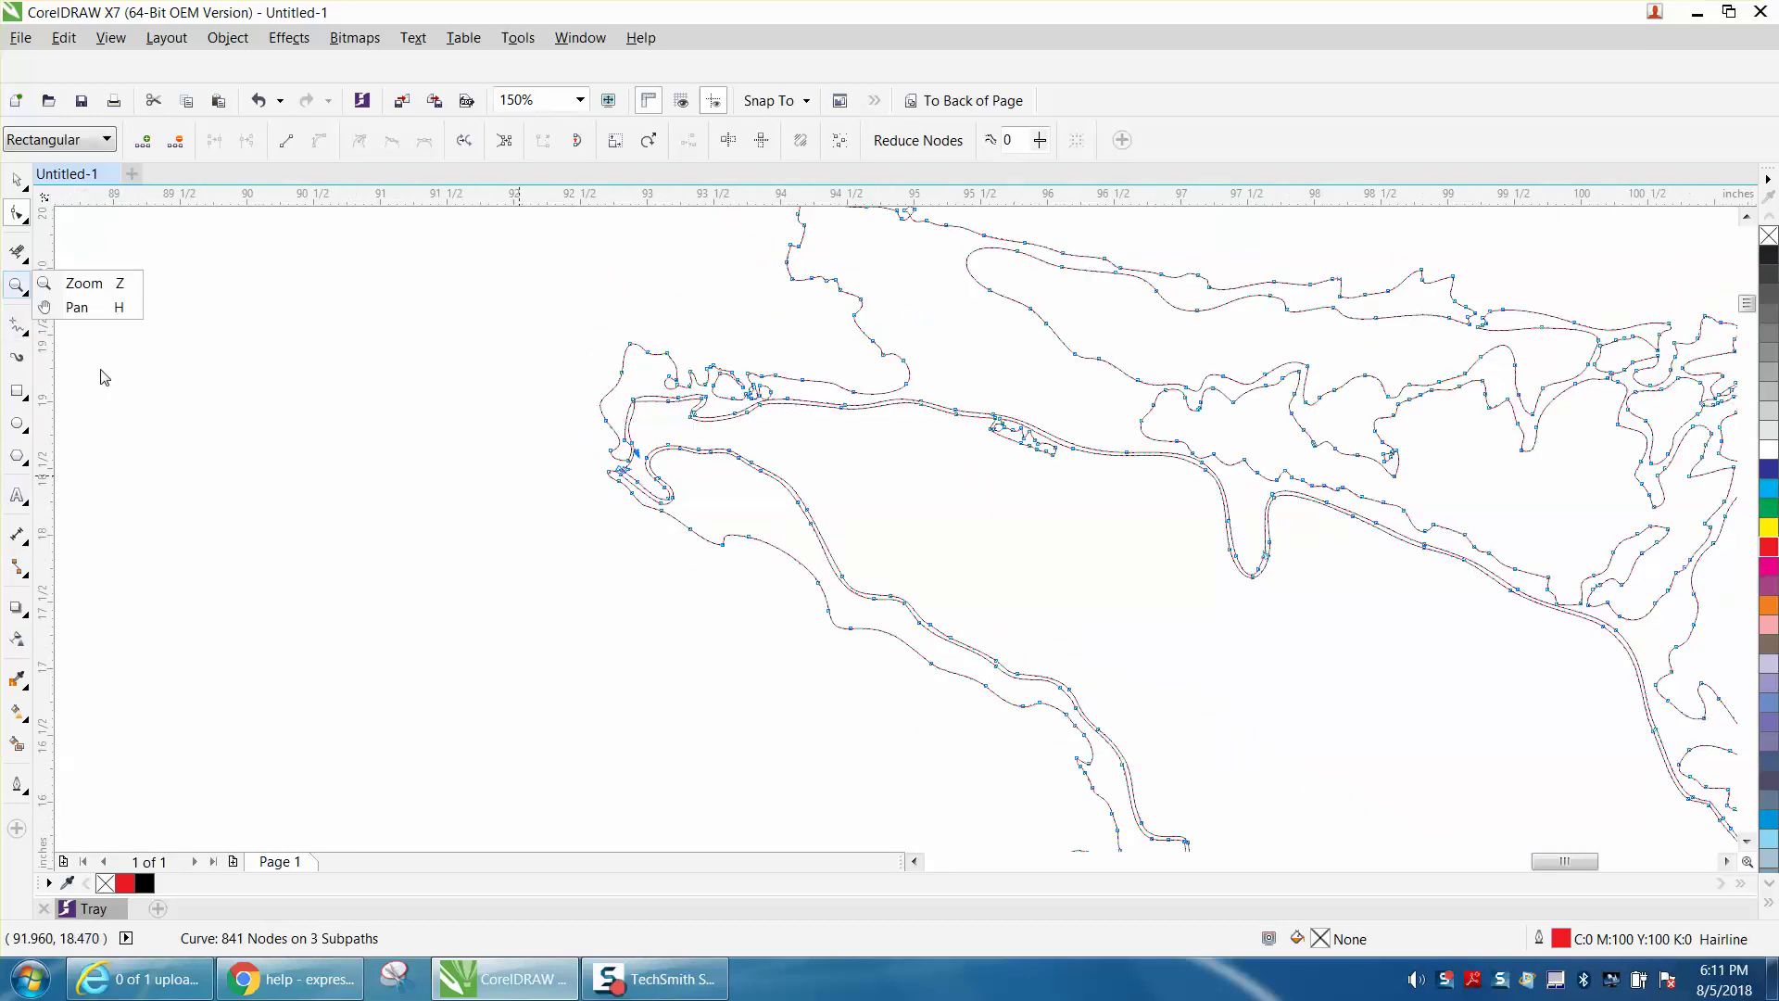
click(84, 283)
drag(585, 356, 1183, 615)
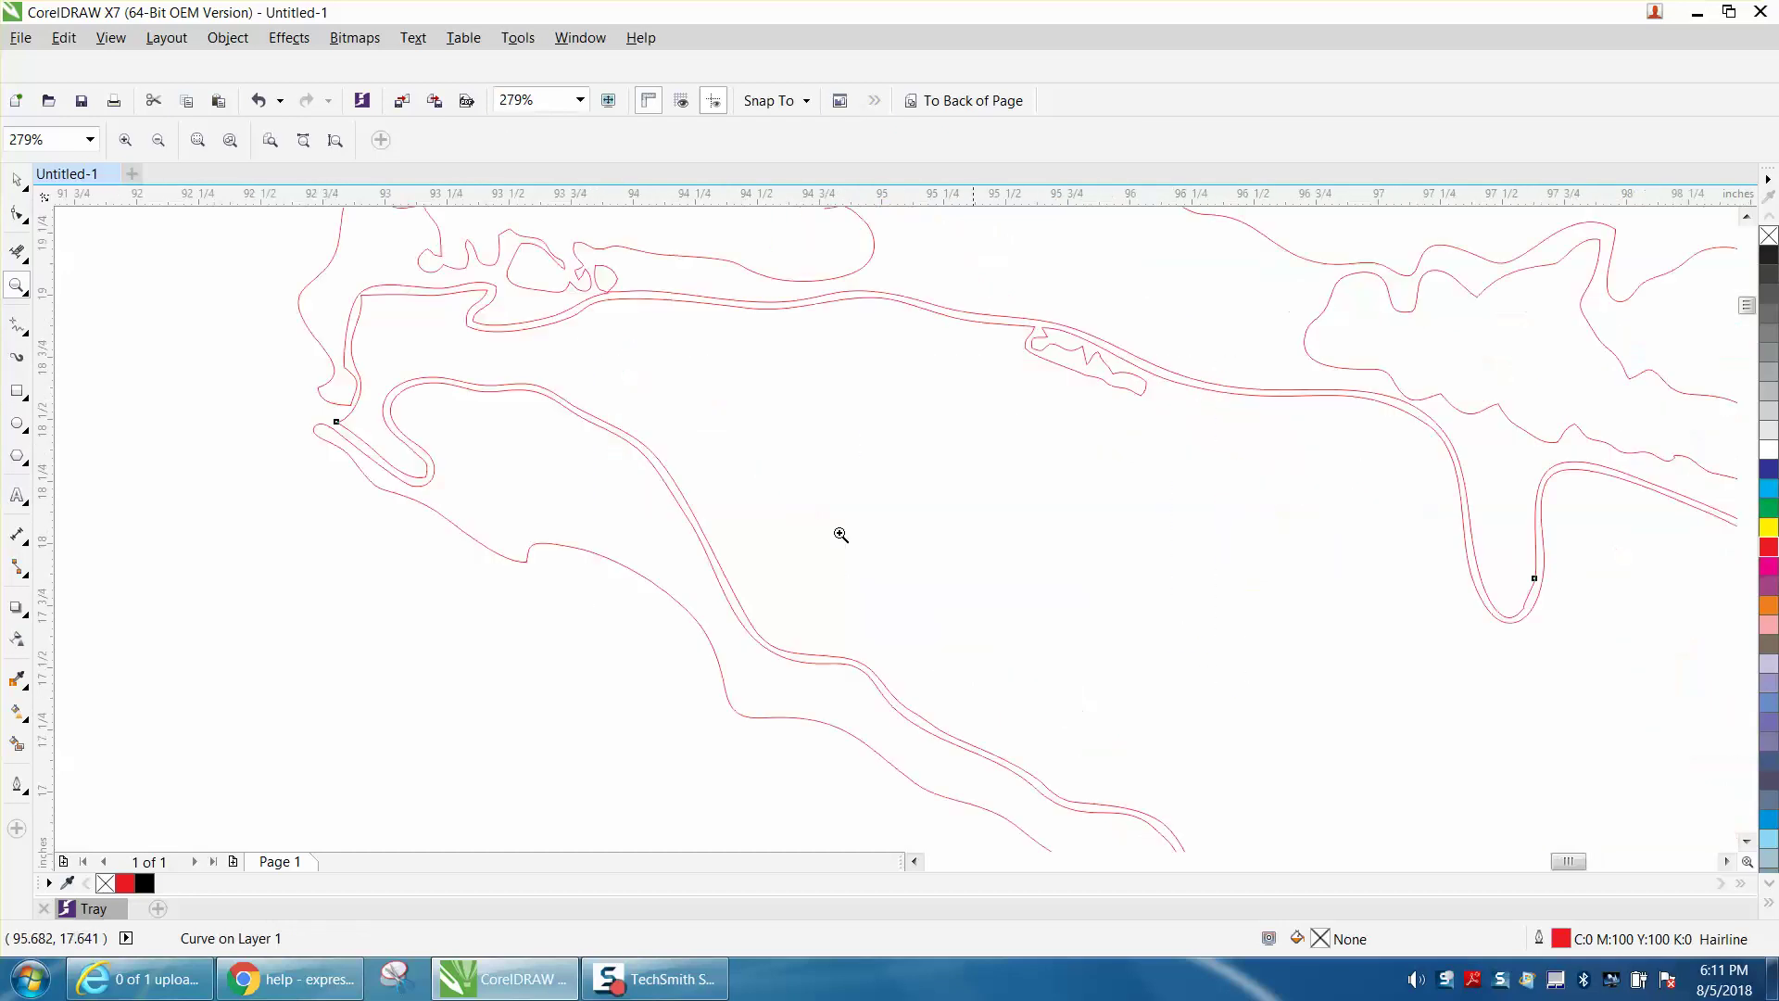
click(22, 255)
click(126, 298)
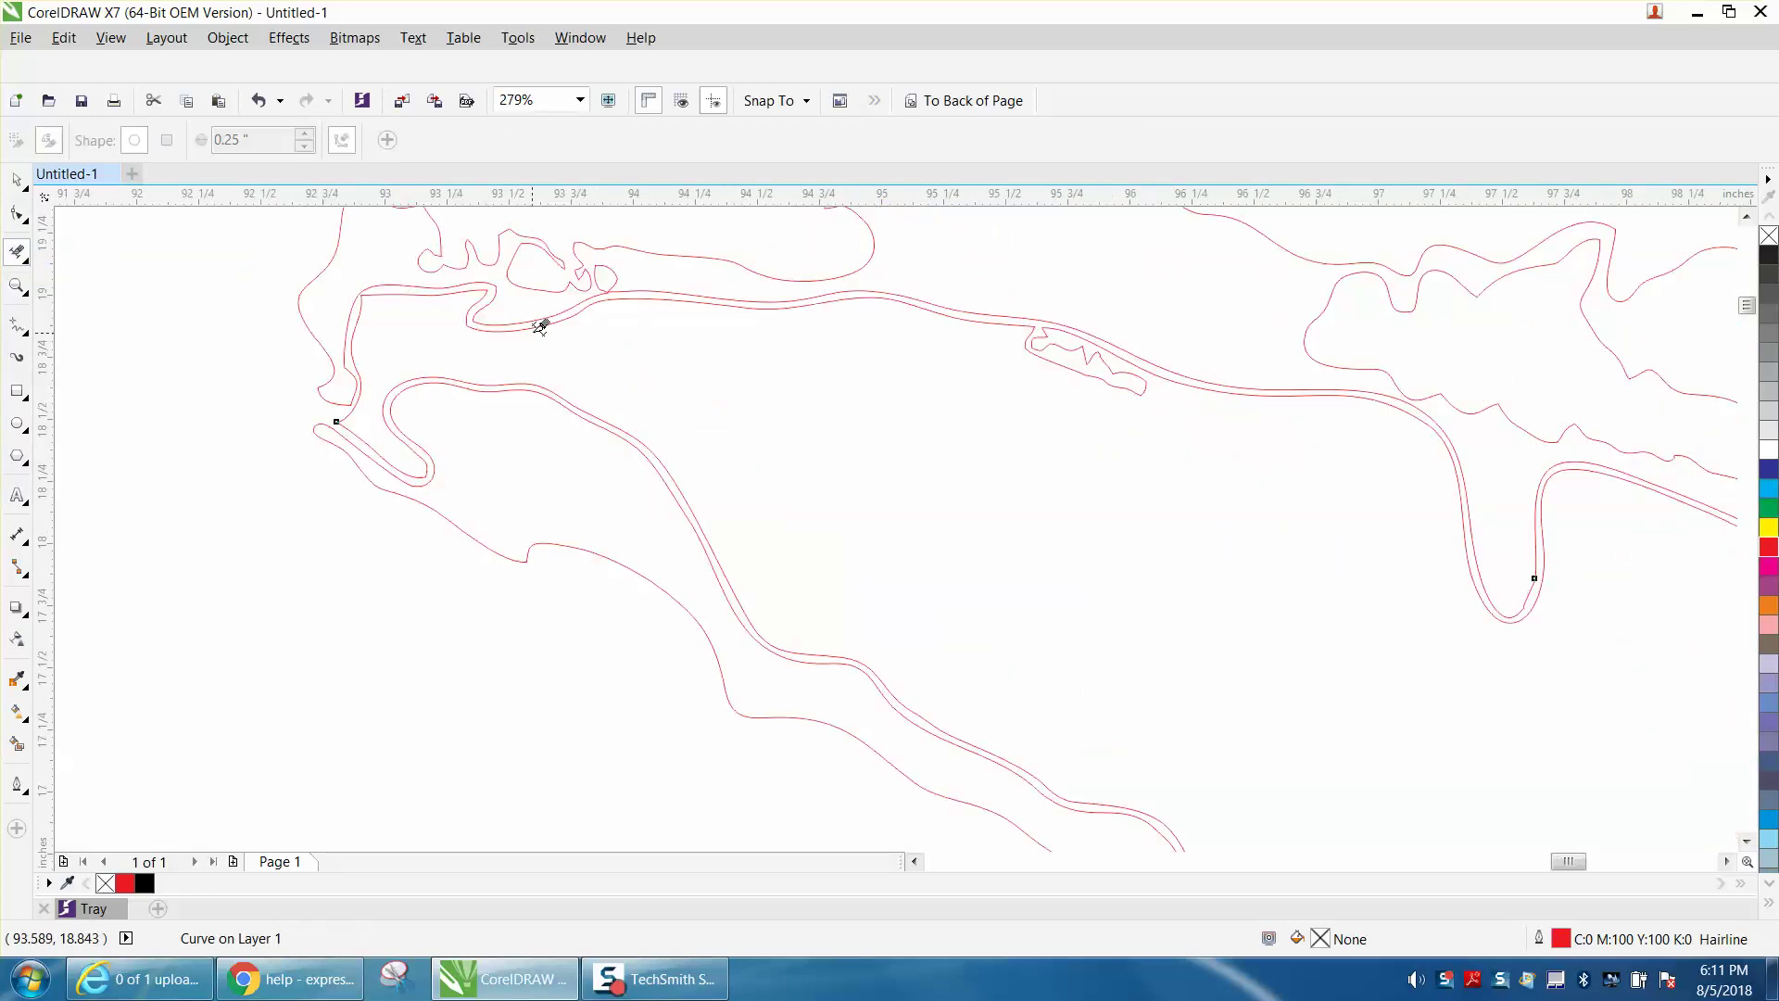
click(538, 320)
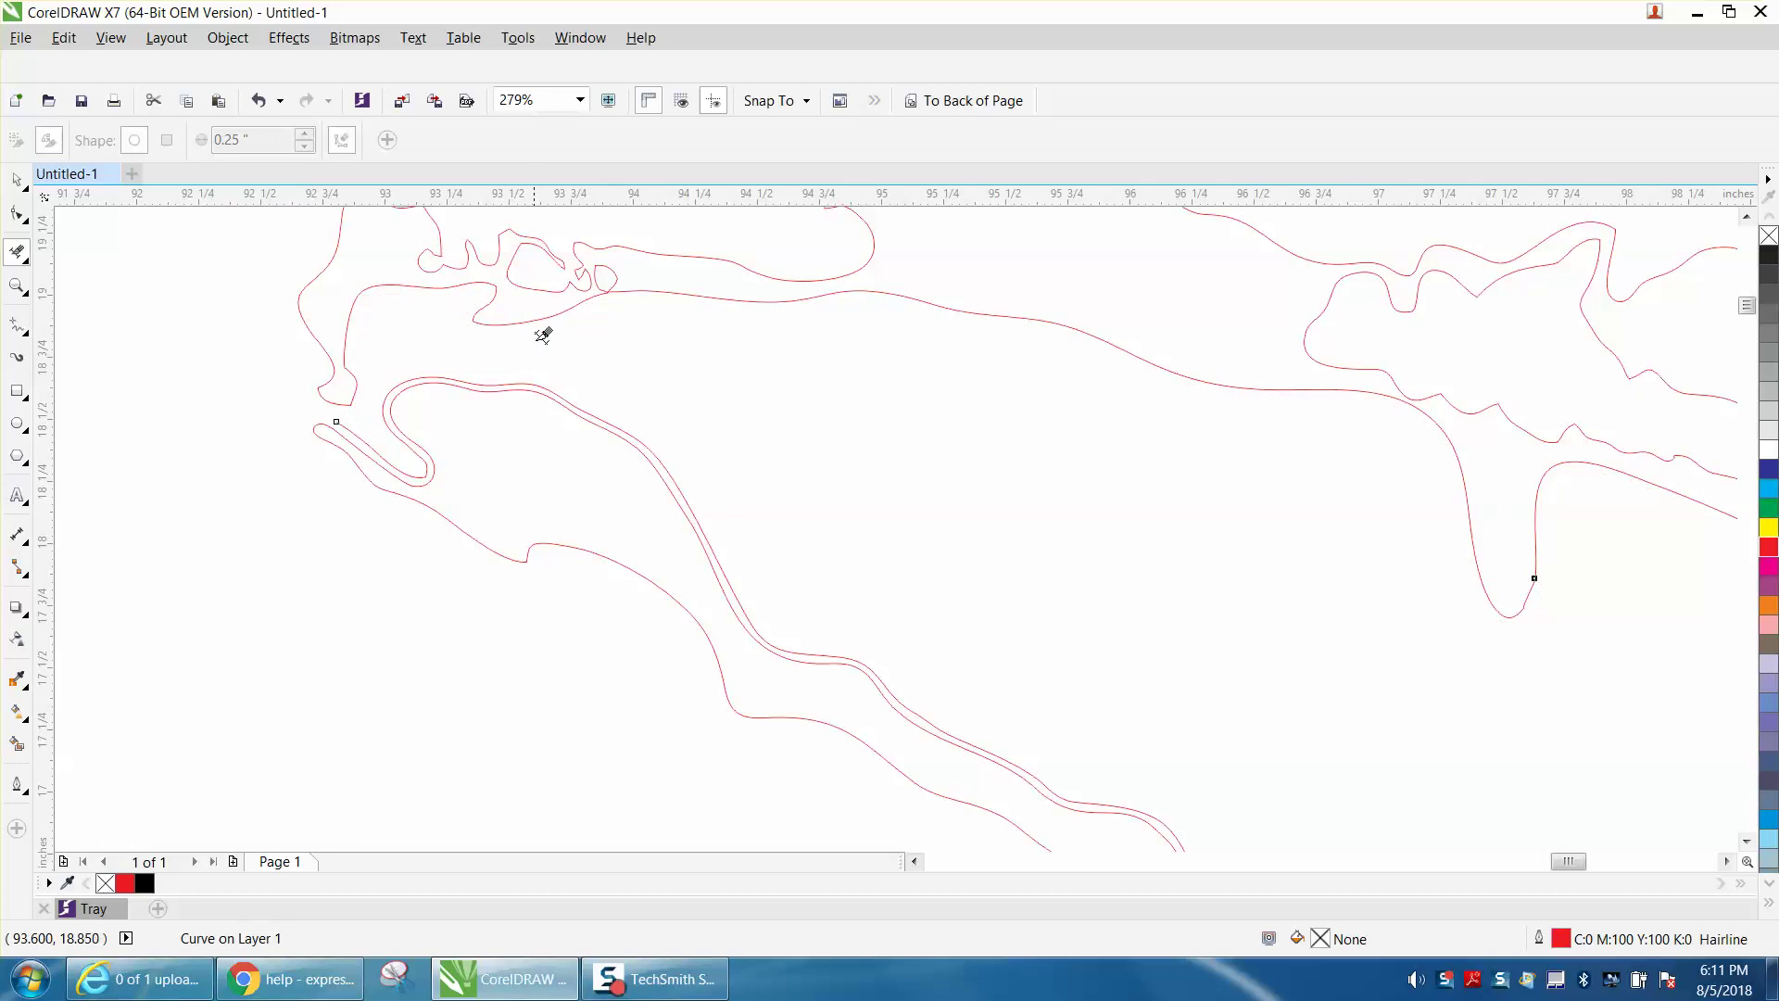
Try removing the duplicate line along the shape's lower-left edge, and undo the deletion.
click(538, 376)
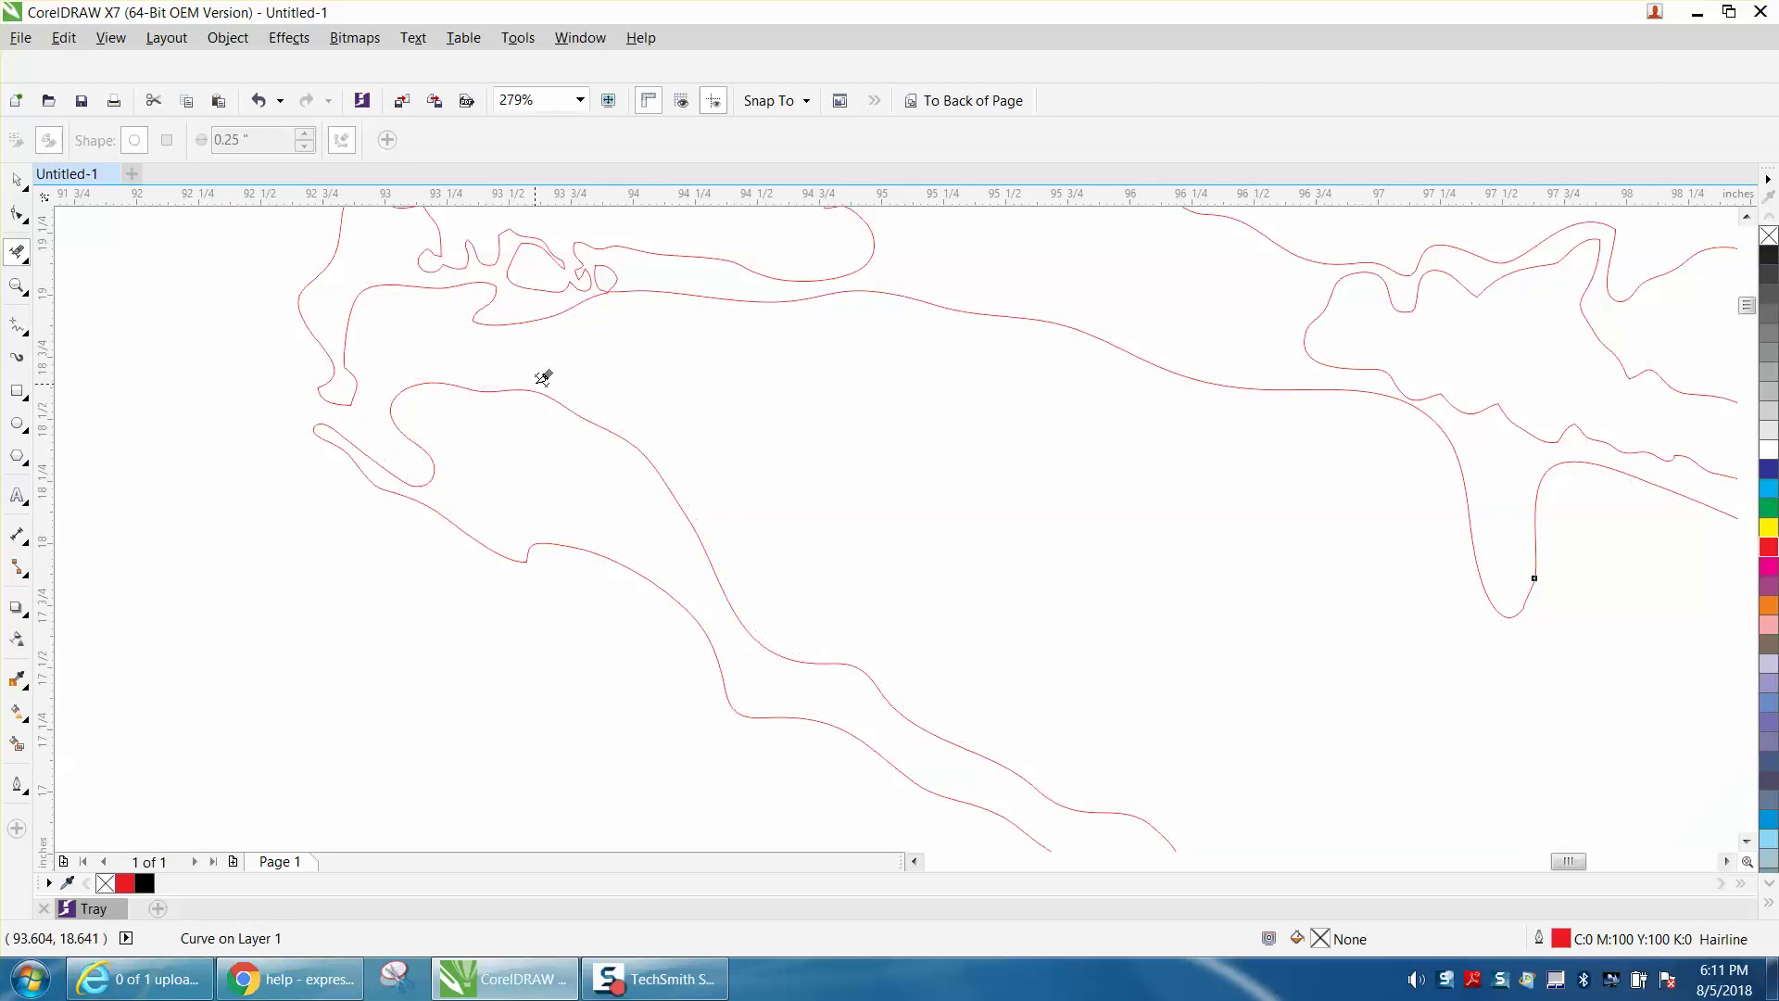
scroll(540, 377, down, 4)
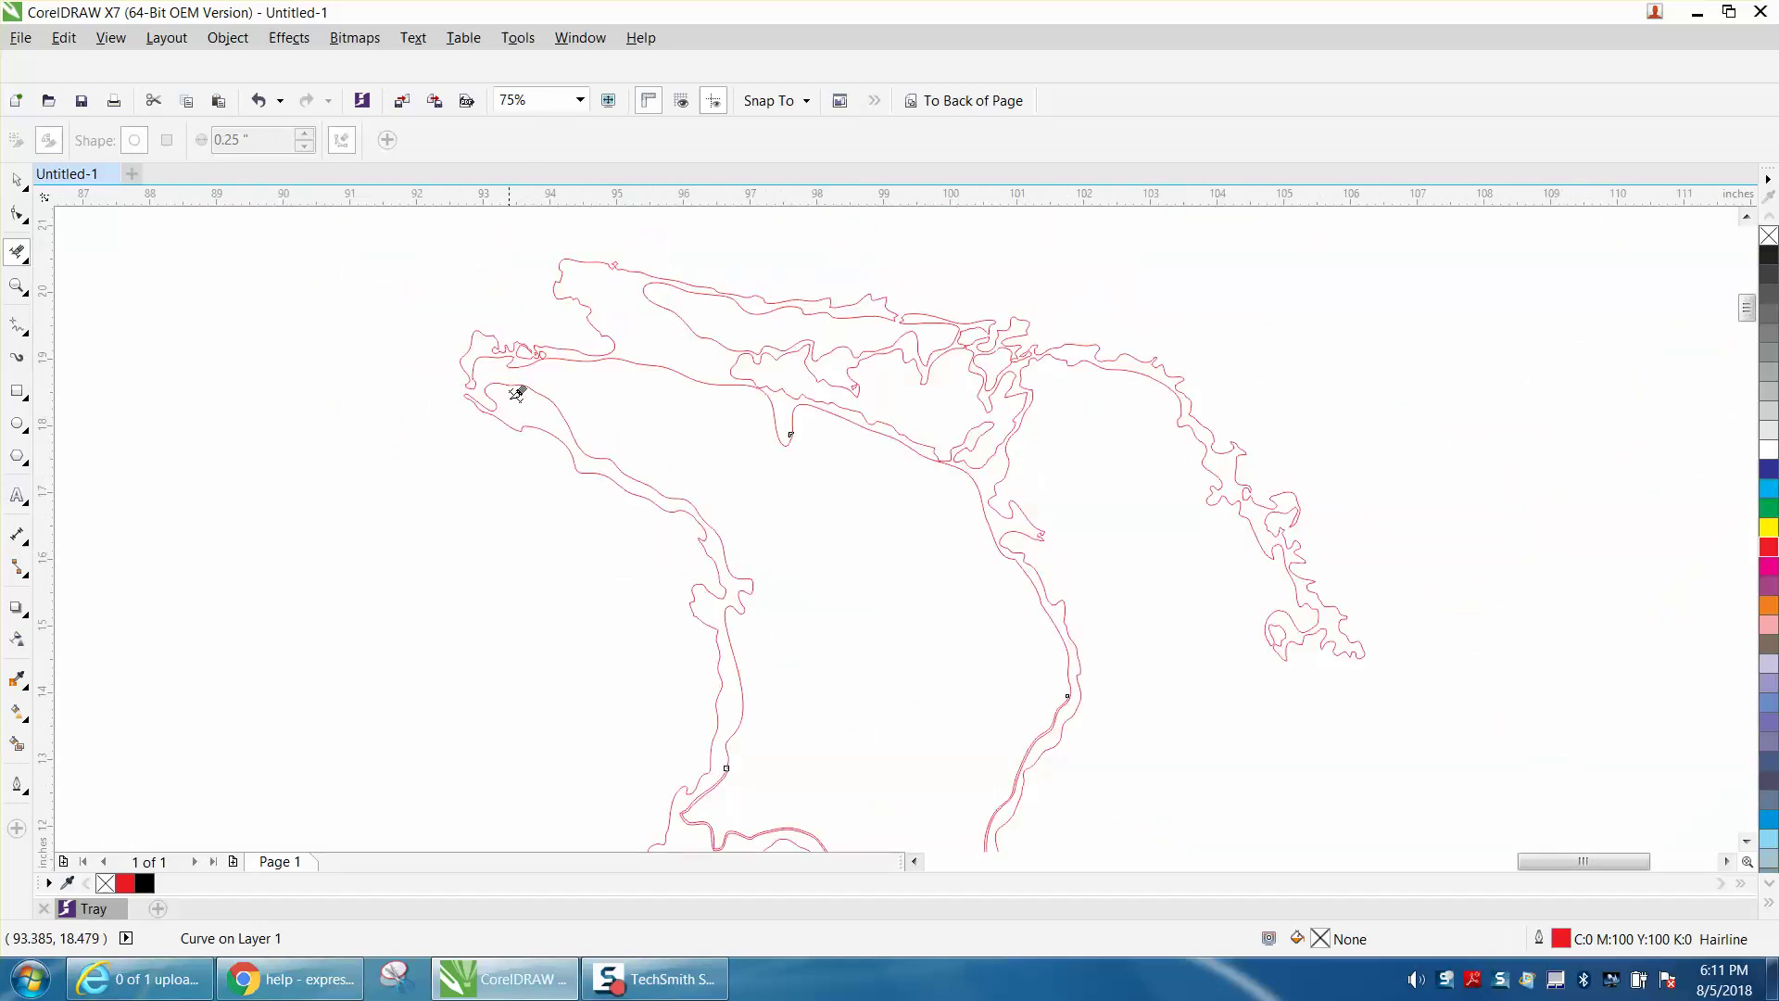
scroll(512, 436, down, 2)
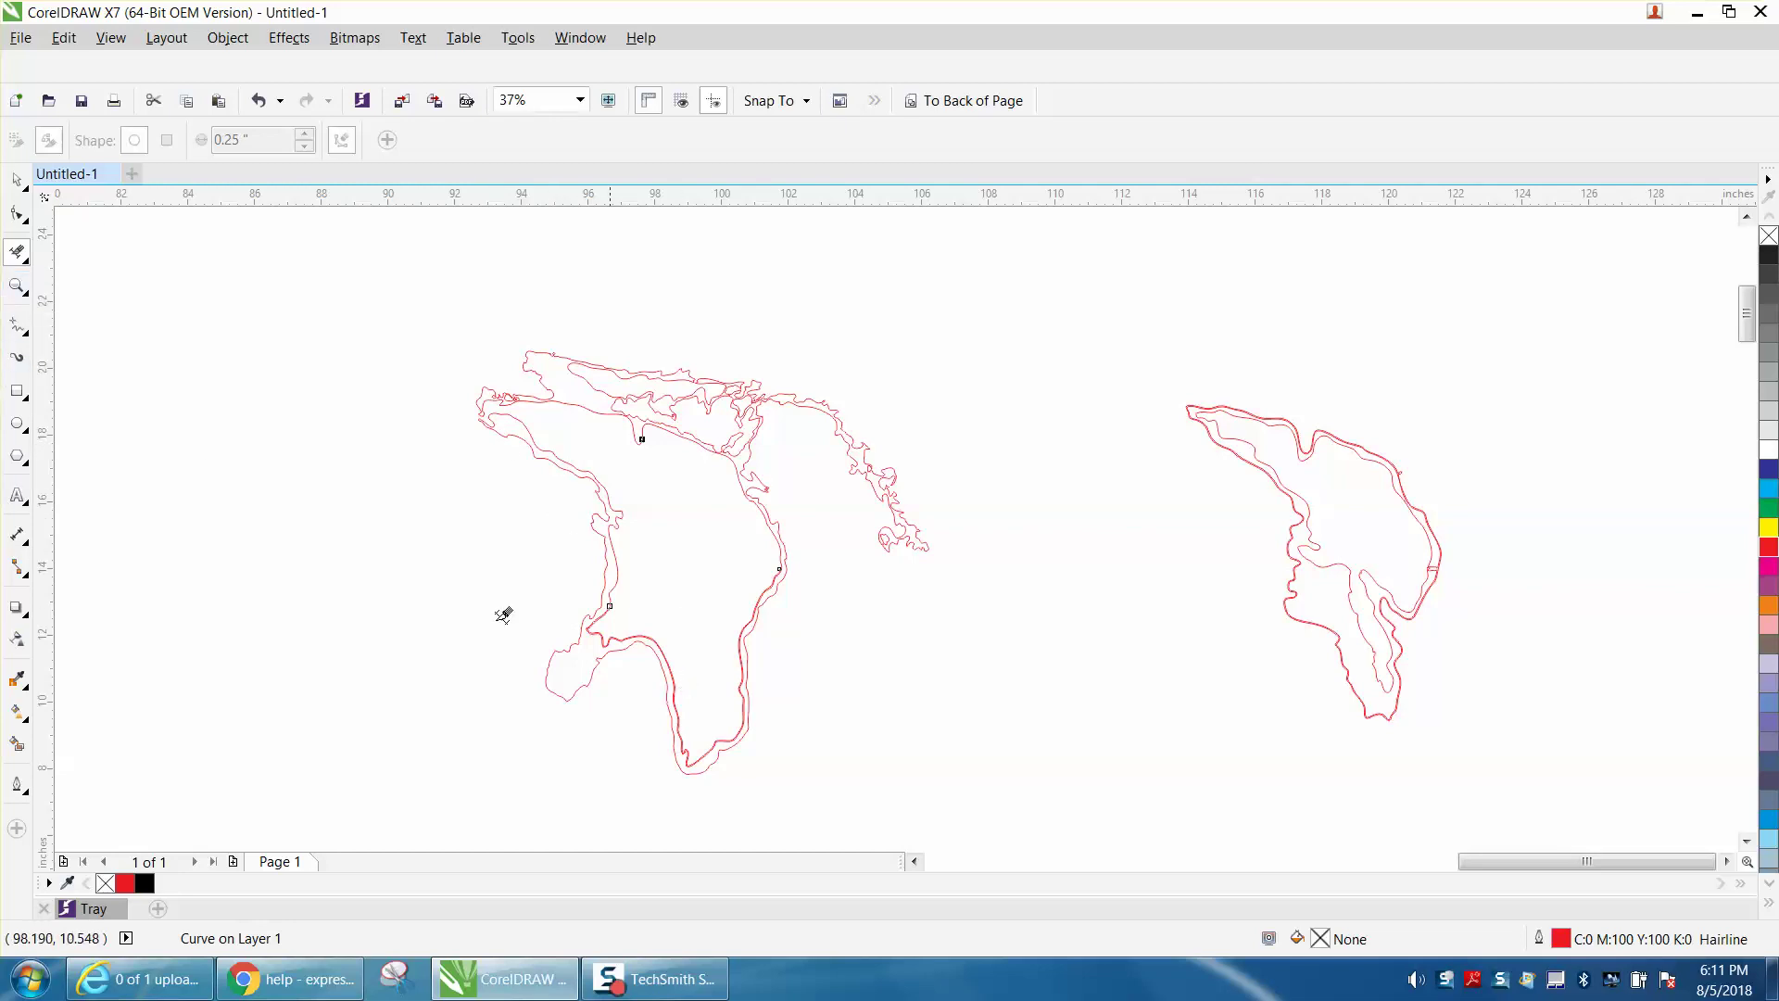
click(260, 100)
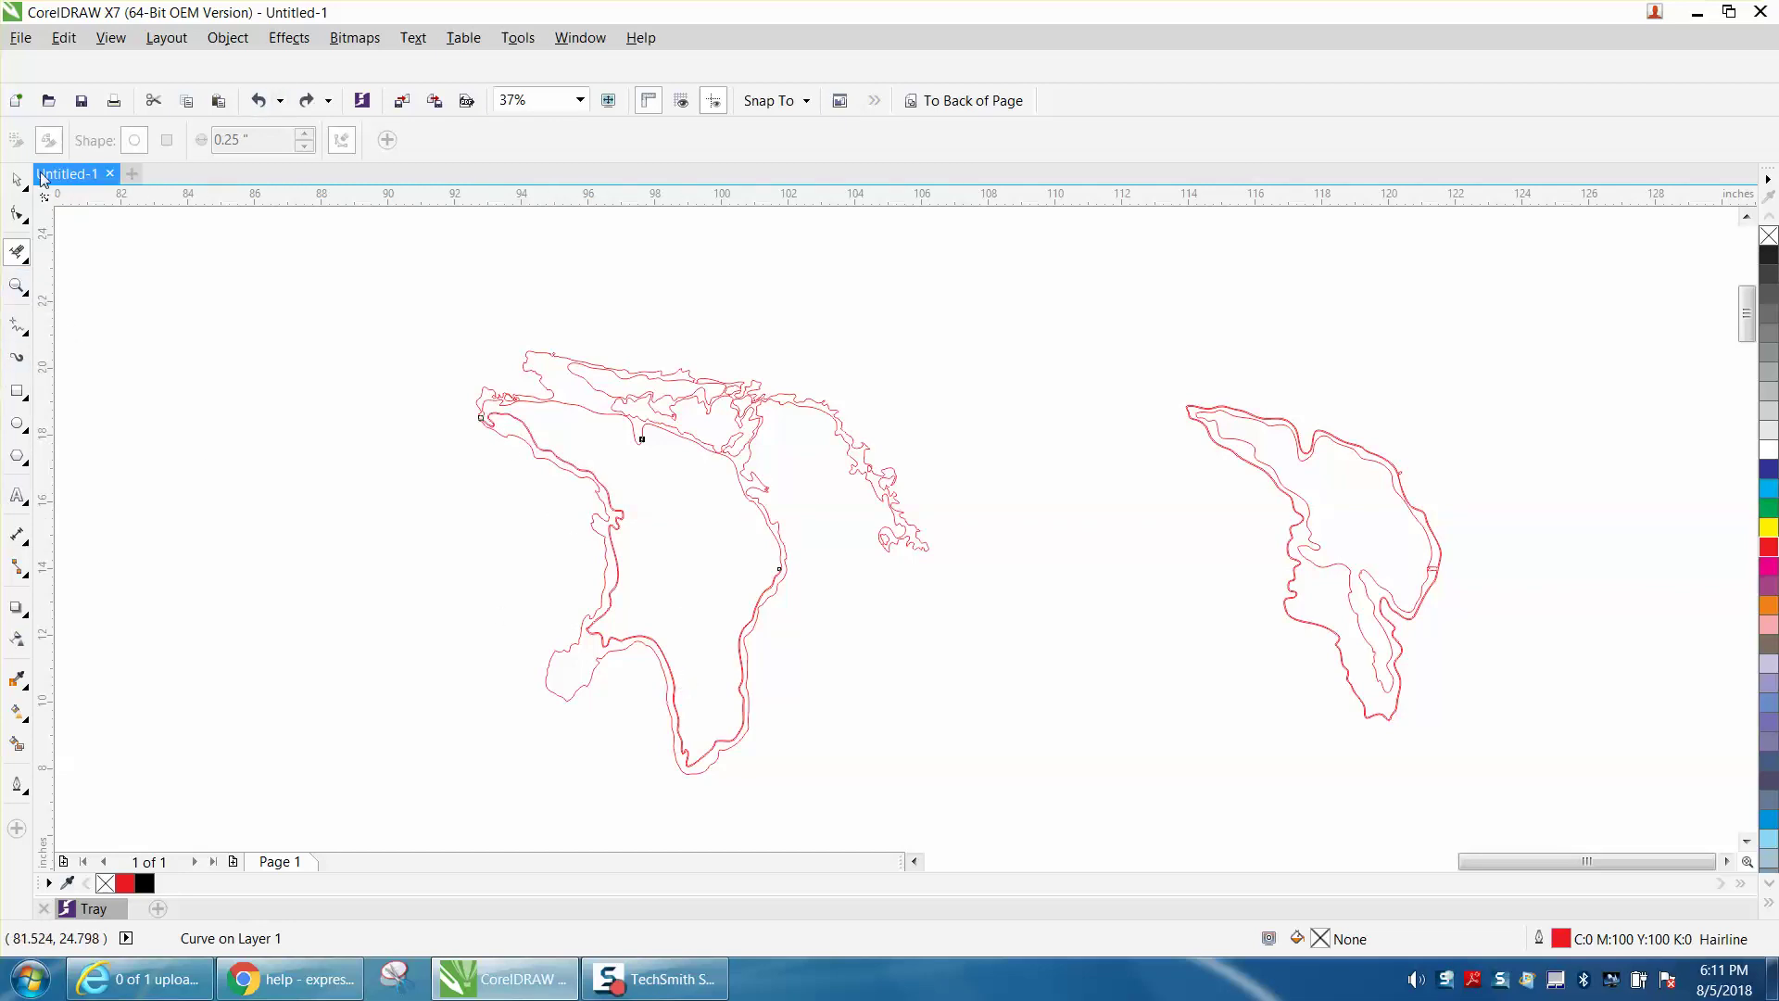
Try to delete a segment of the doubled line around the shape's lower part, and undo the last change.
click(17, 285)
drag(470, 503, 892, 768)
click(17, 252)
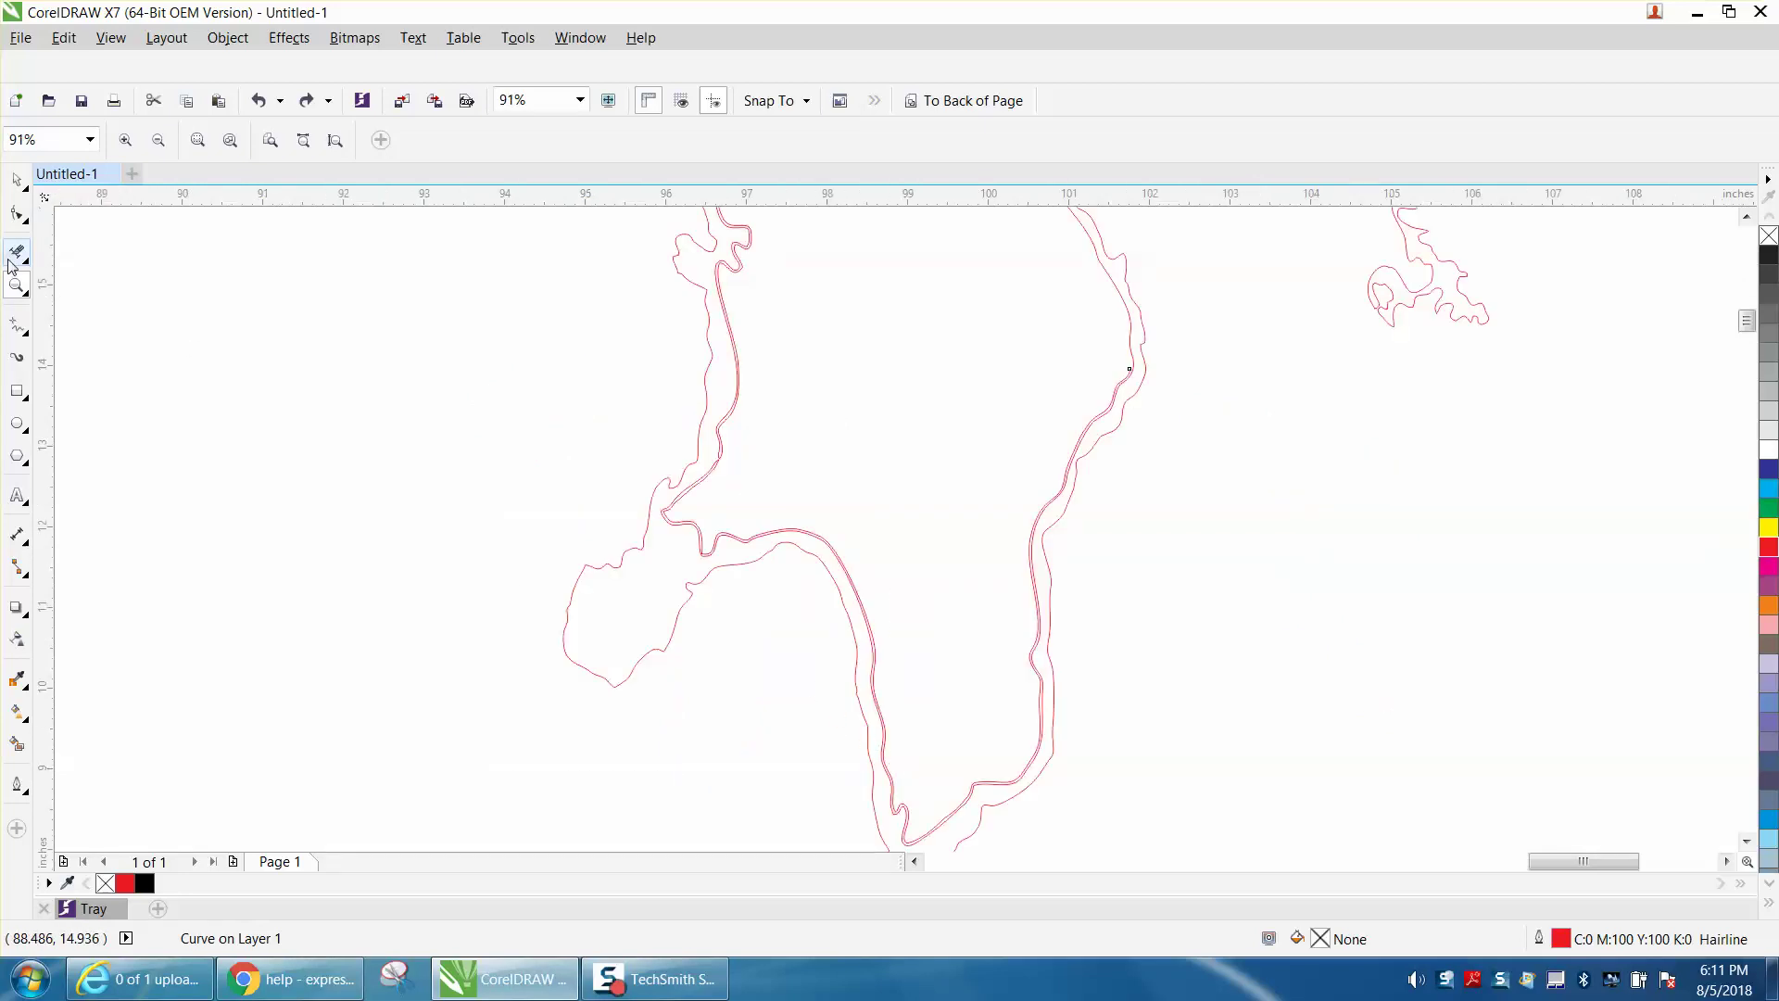
click(788, 513)
click(259, 101)
Try removing the inner duplicate line along the shape's right edge with Virtual Segment Delete, and undo the deletion.
click(20, 287)
click(1101, 335)
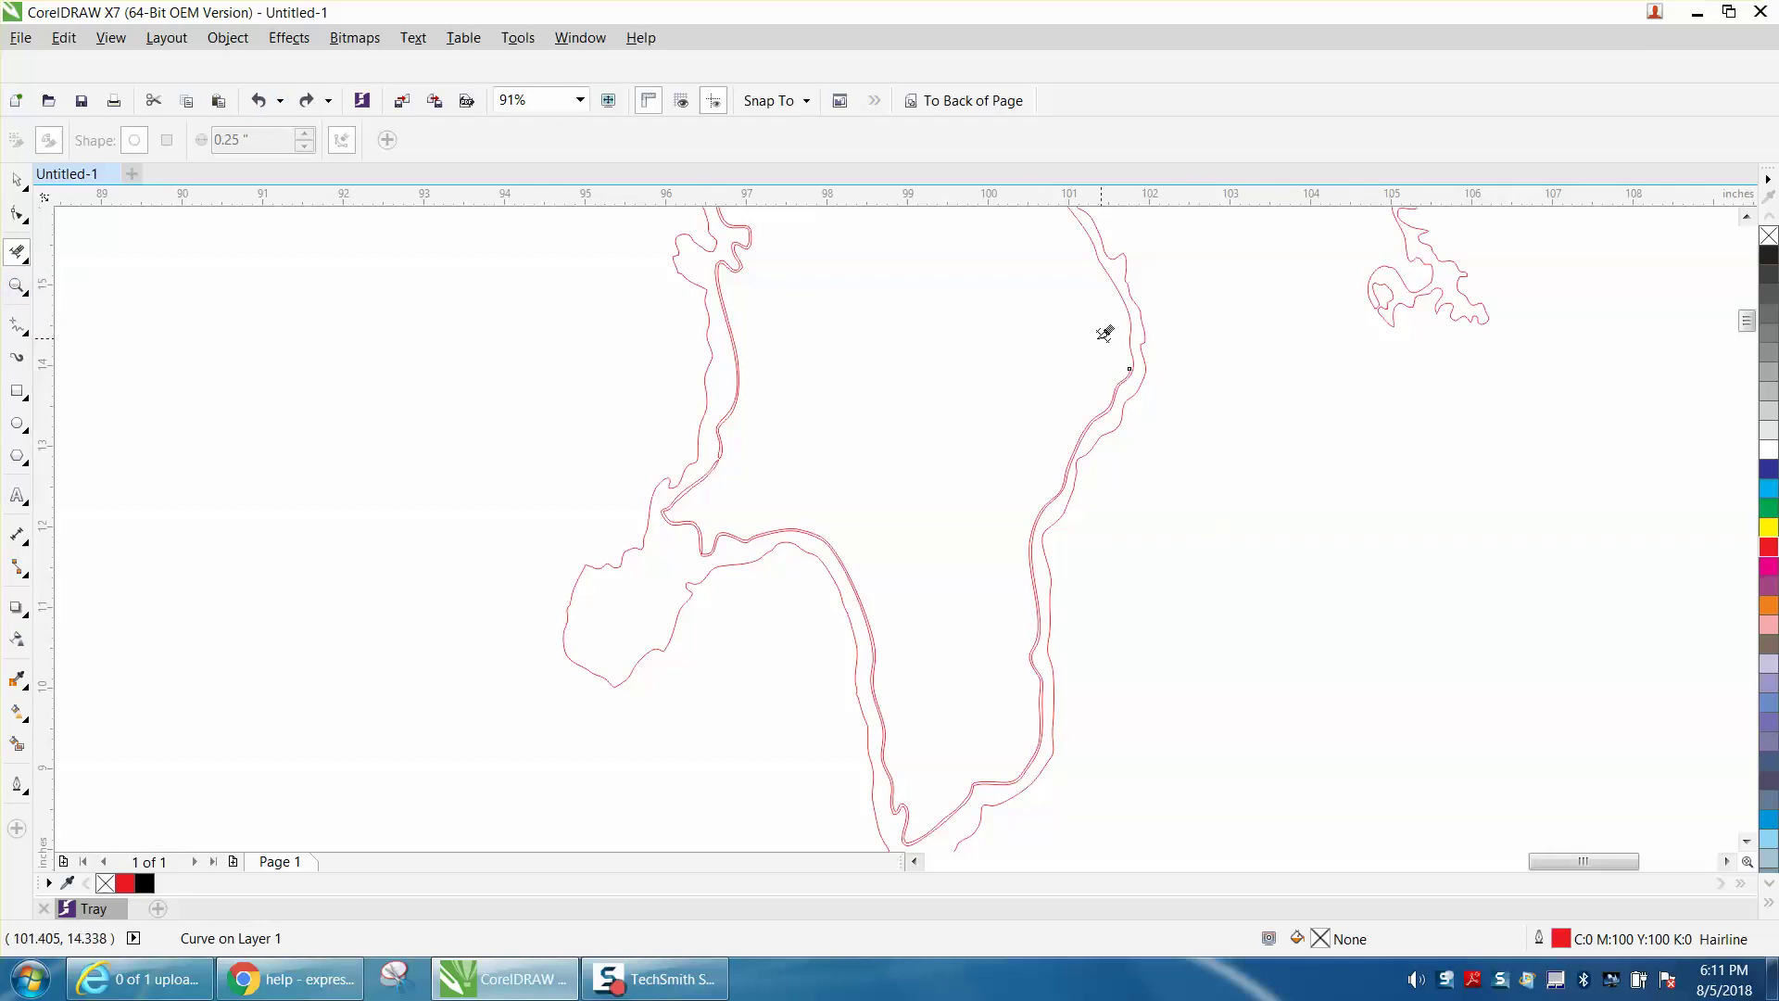
click(16, 284)
drag(1070, 343, 1217, 425)
scroll(996, 438, down, 6)
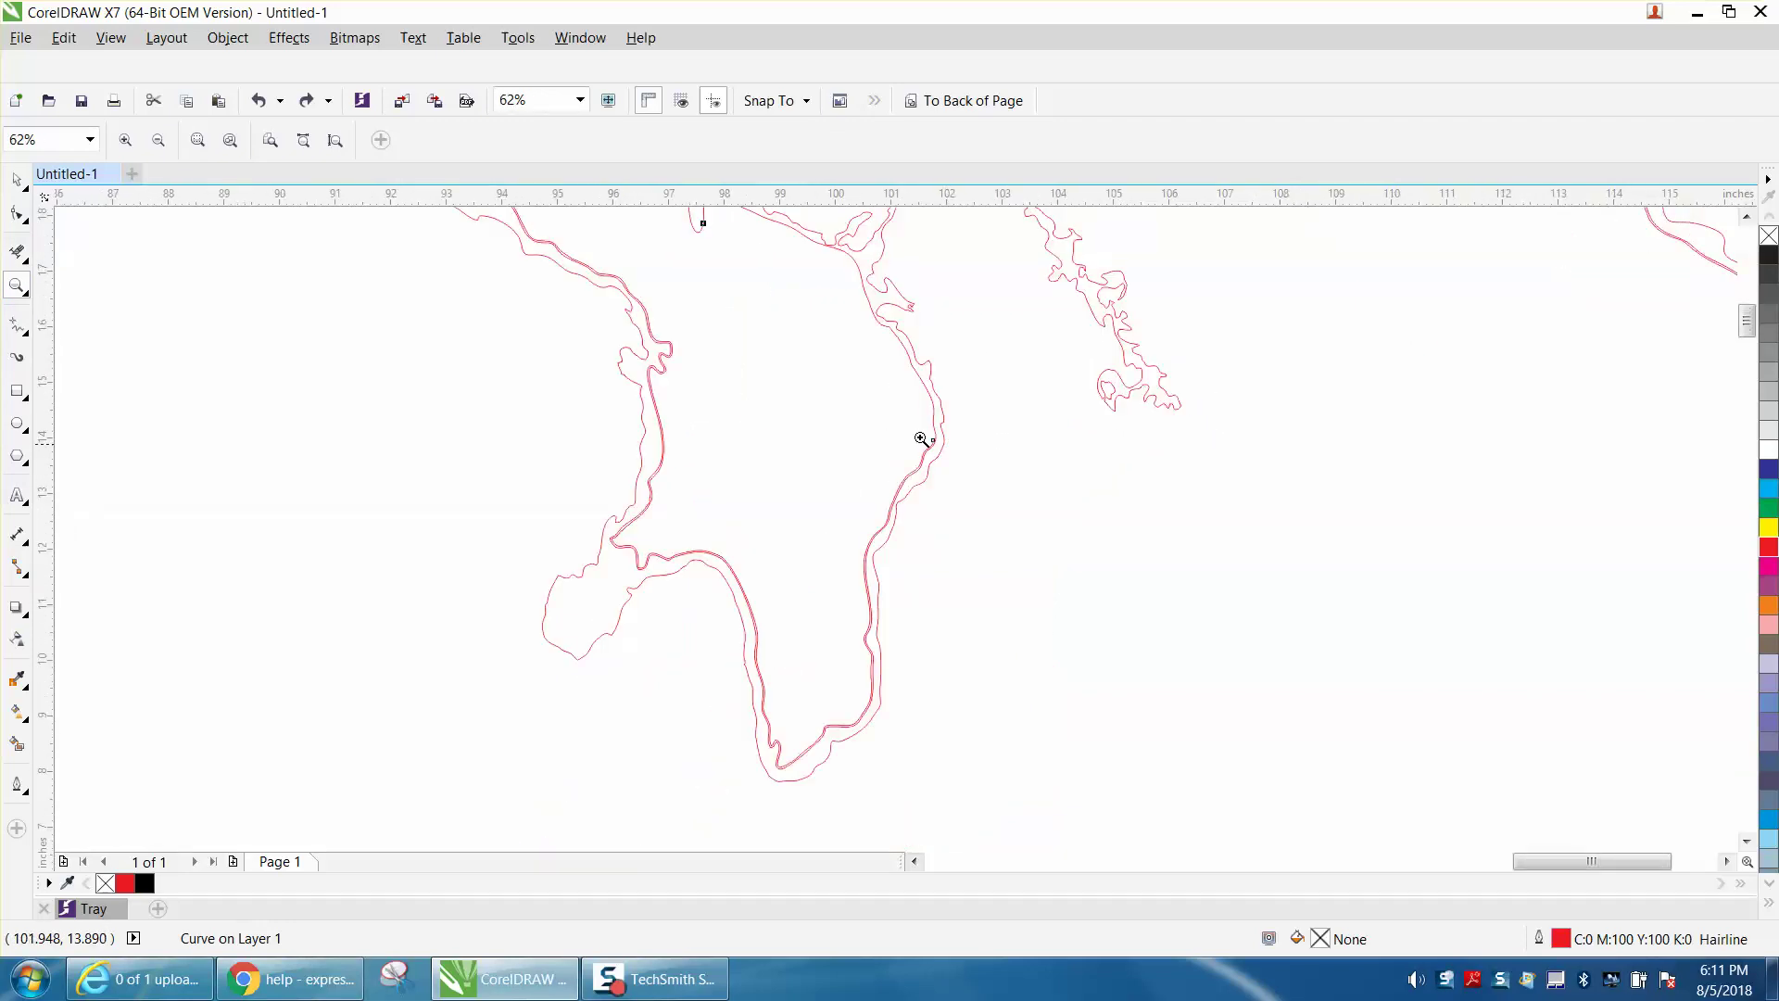
click(24, 257)
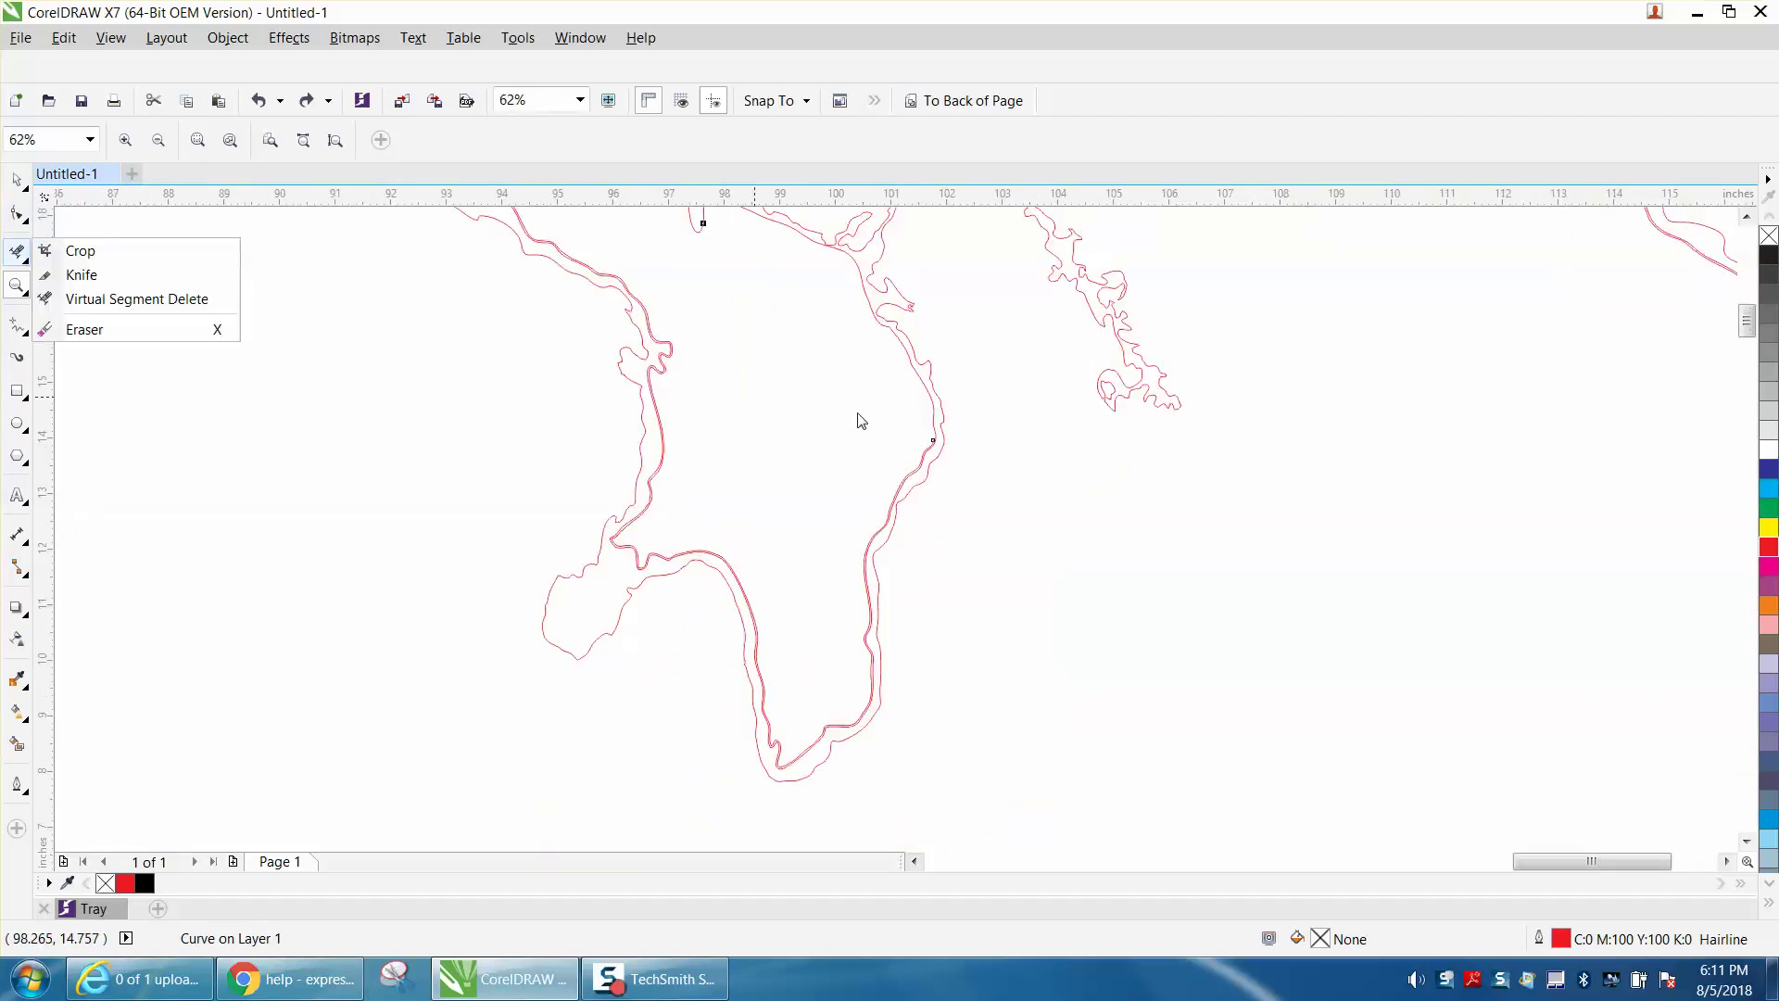
click(26, 287)
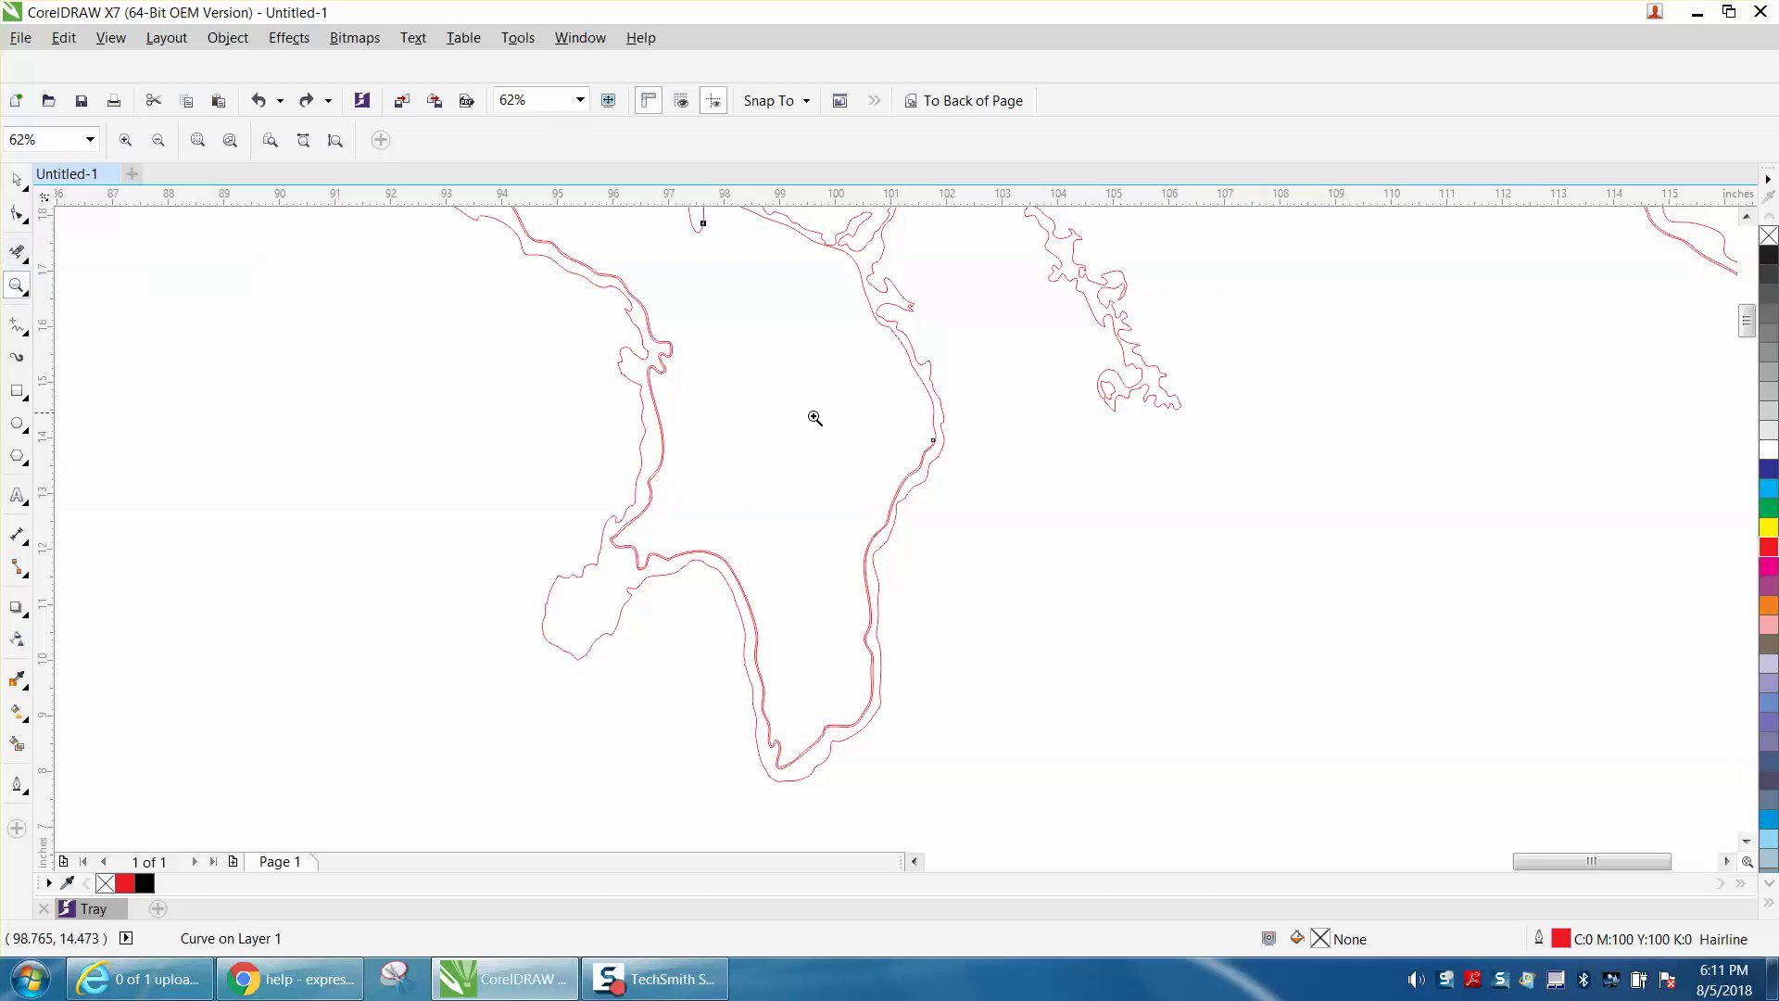
drag(862, 425, 1053, 545)
click(25, 259)
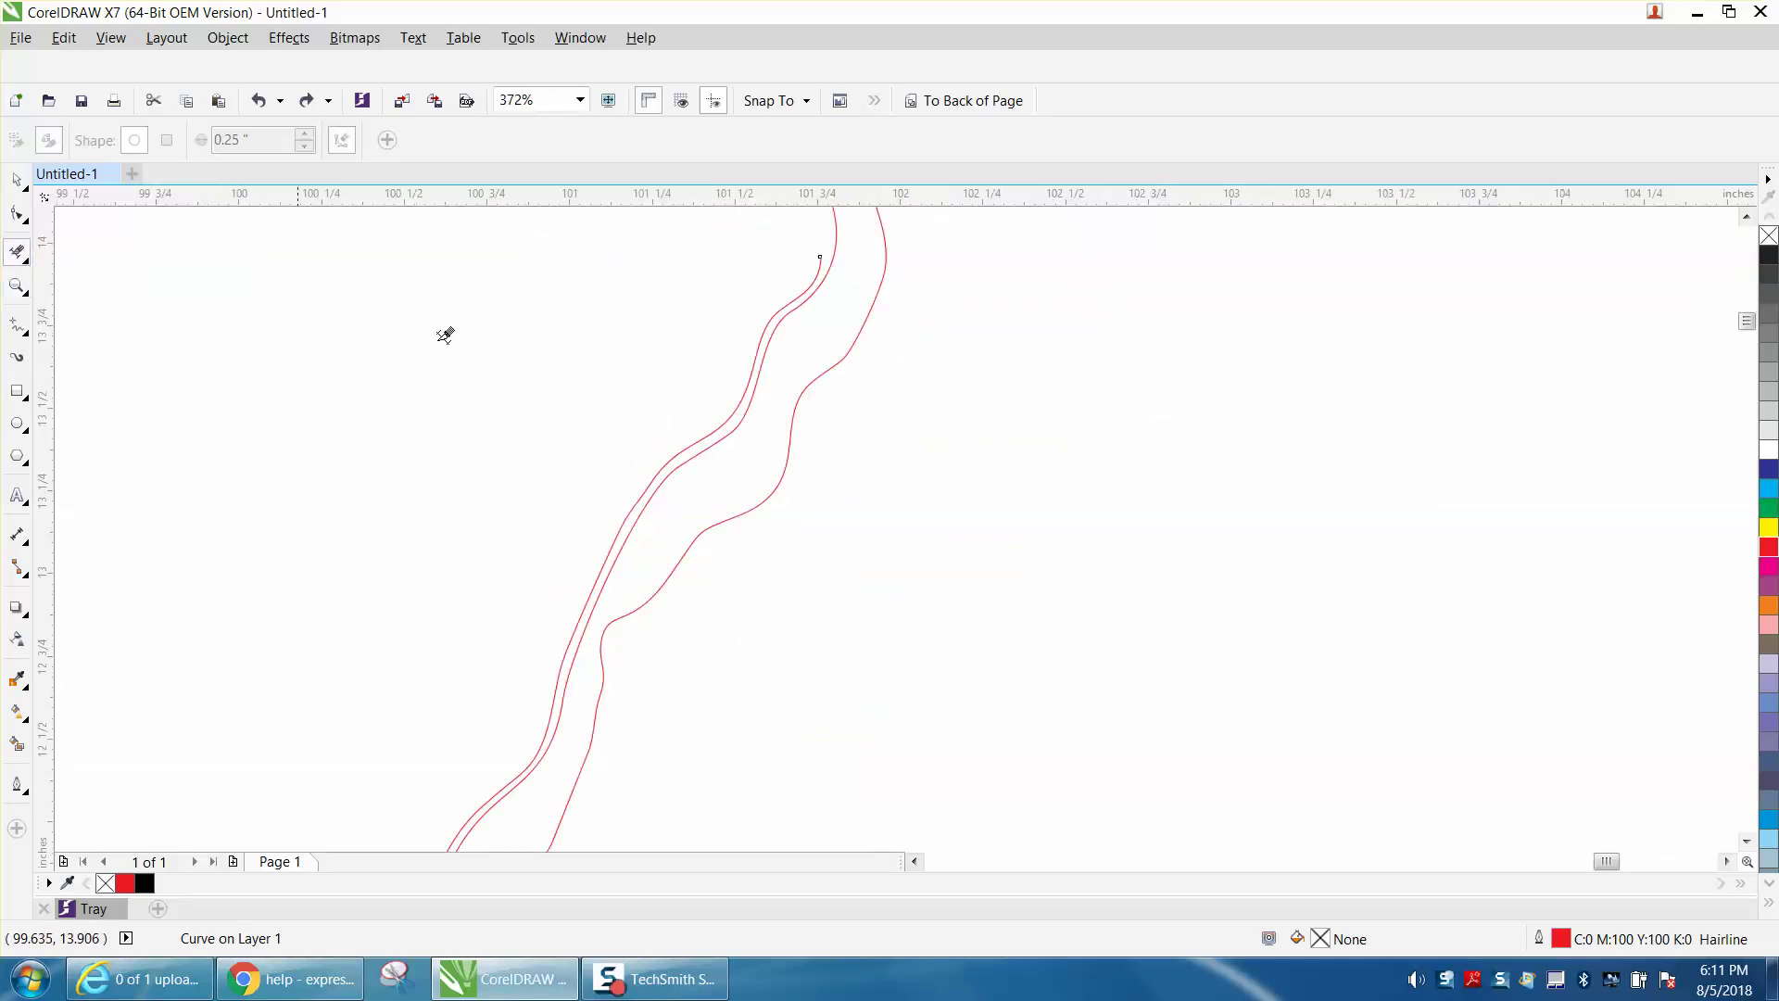
click(769, 310)
click(261, 100)
Try deleting the duplicate line at the shape's upper-left end as a selected object, and undo the deletion.
scroll(978, 448, down, 4)
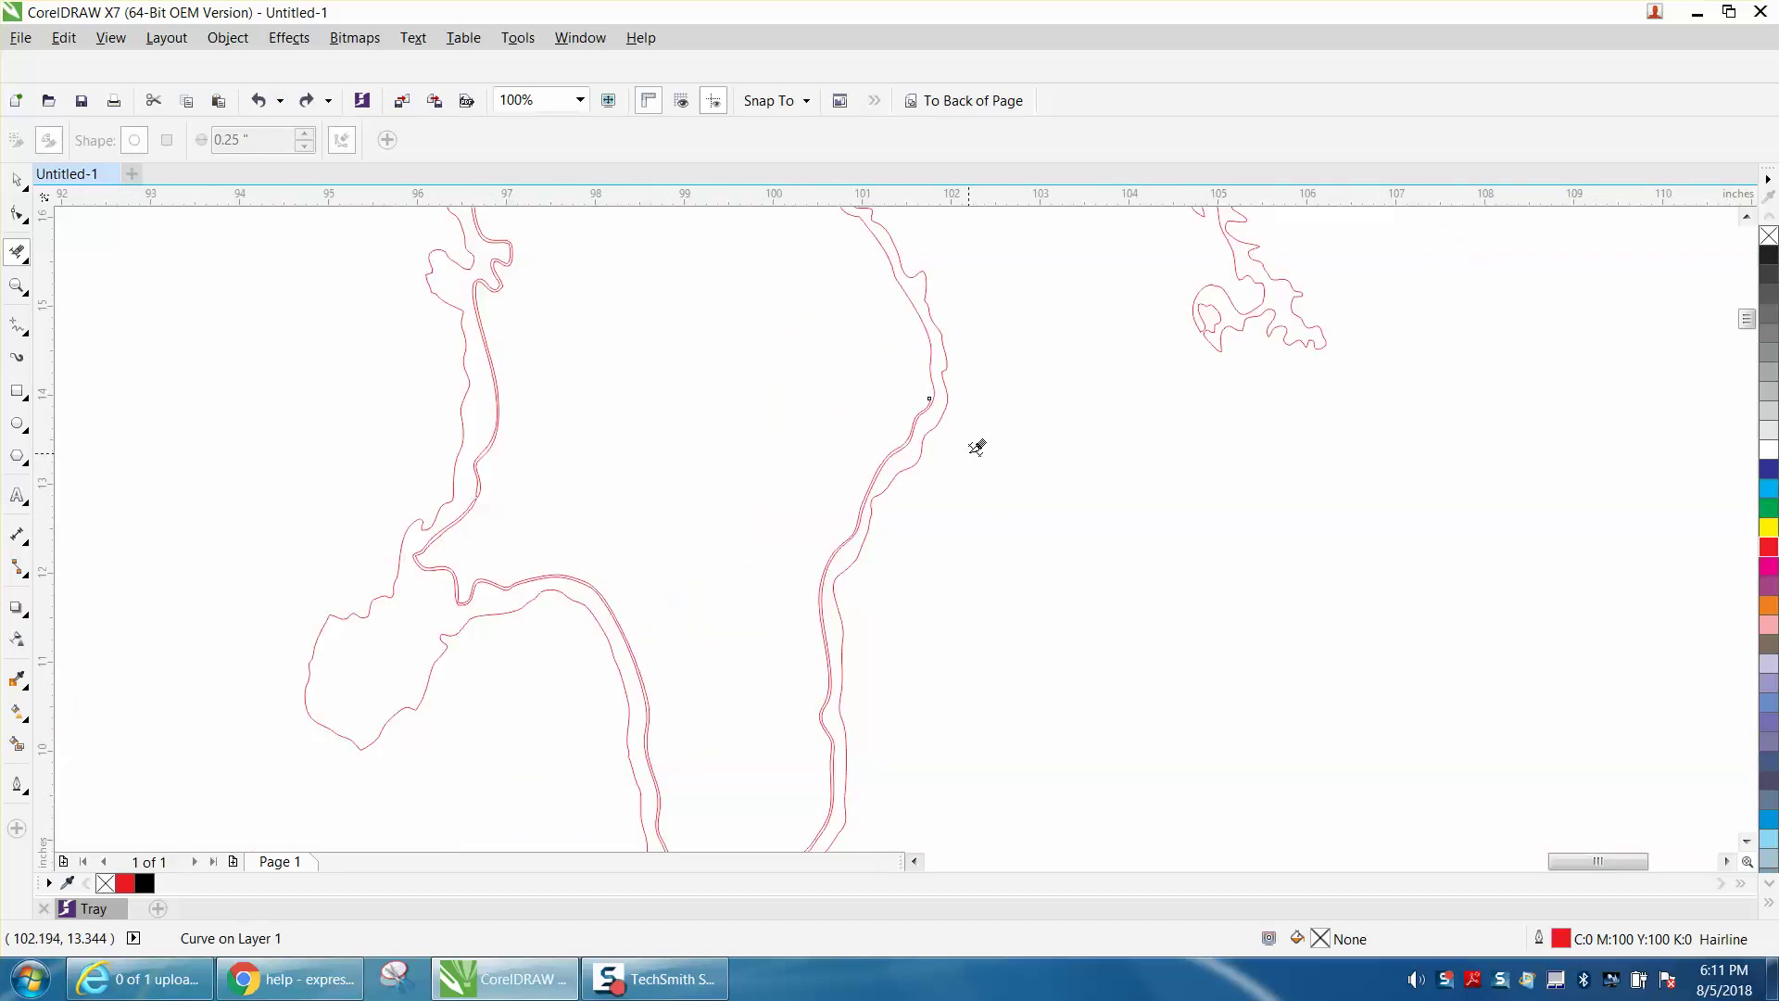
scroll(977, 448, down, 1)
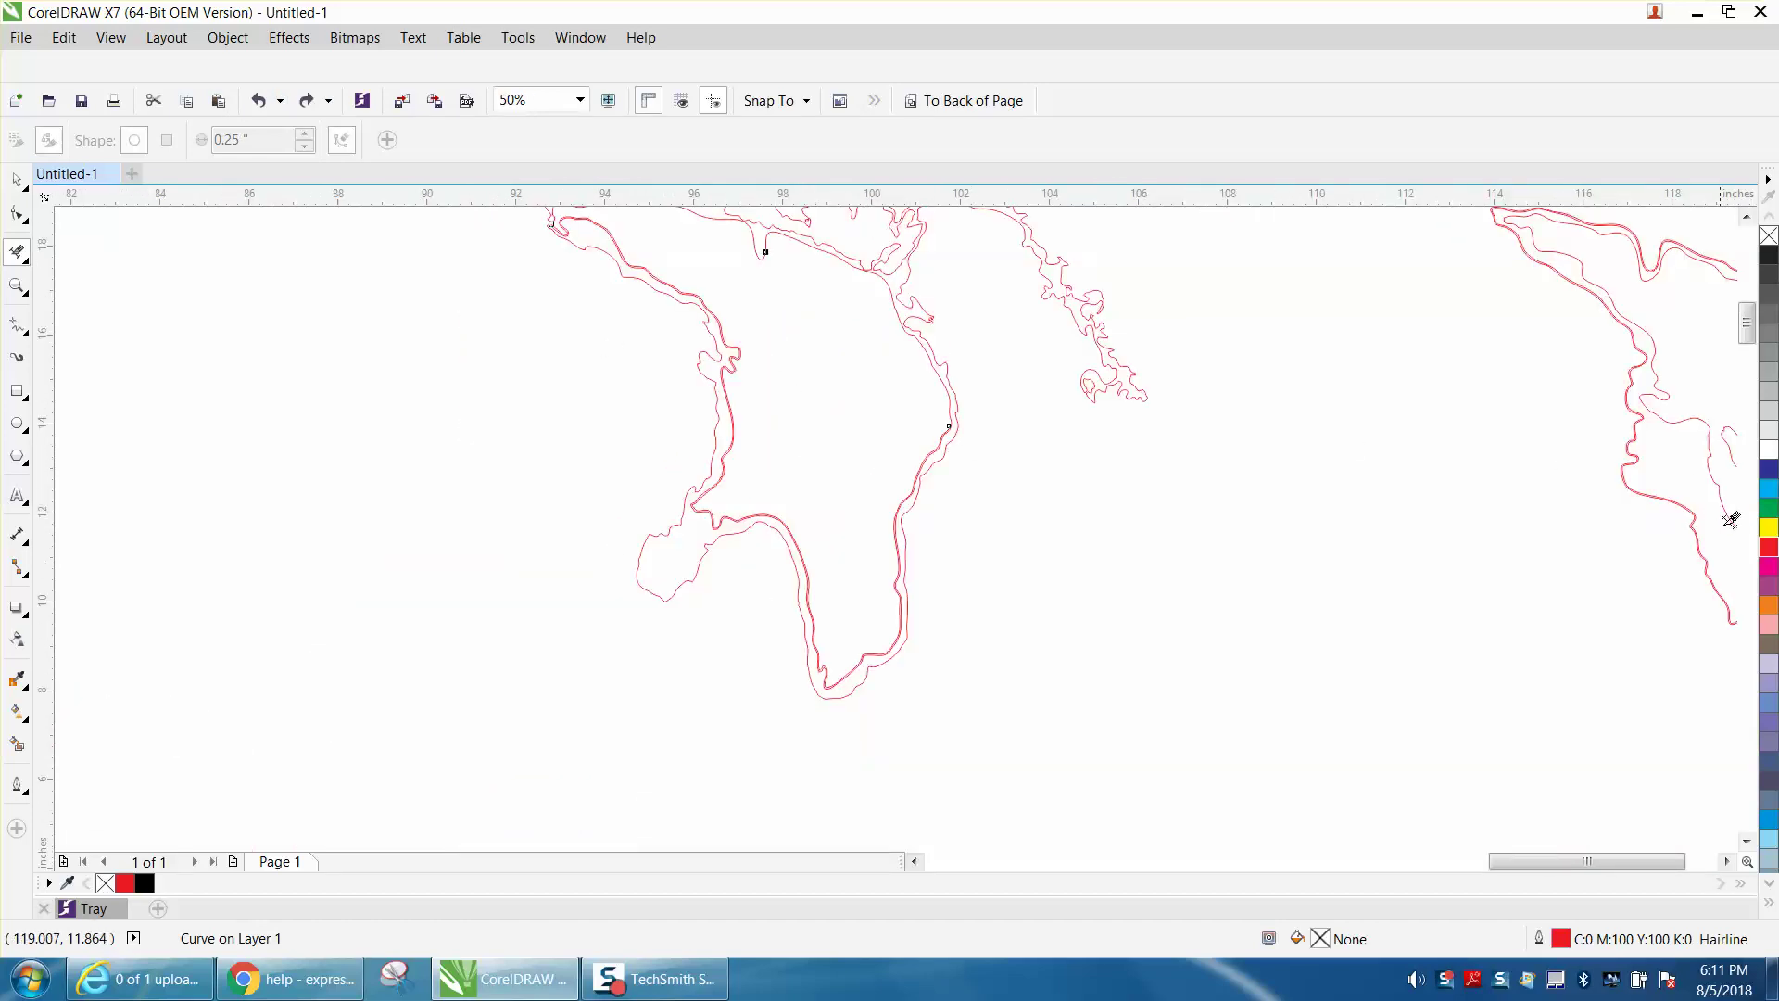
click(17, 286)
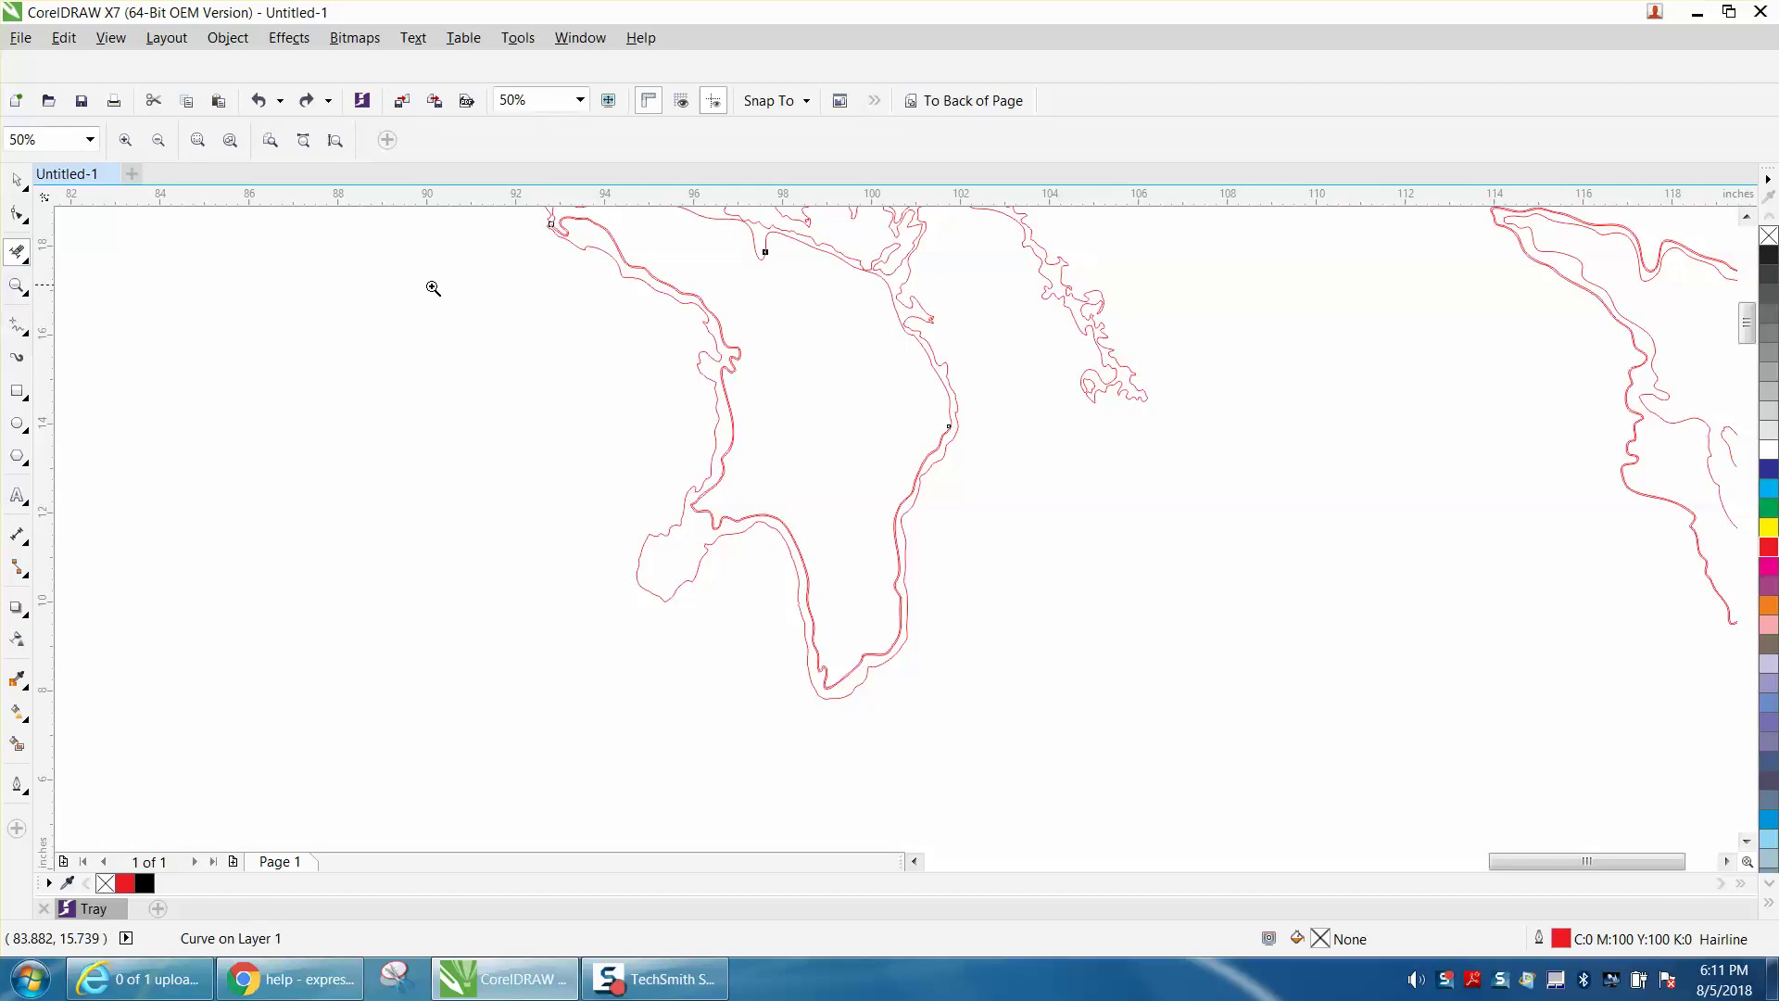
scroll(654, 285, down, 1)
drag(593, 245, 684, 296)
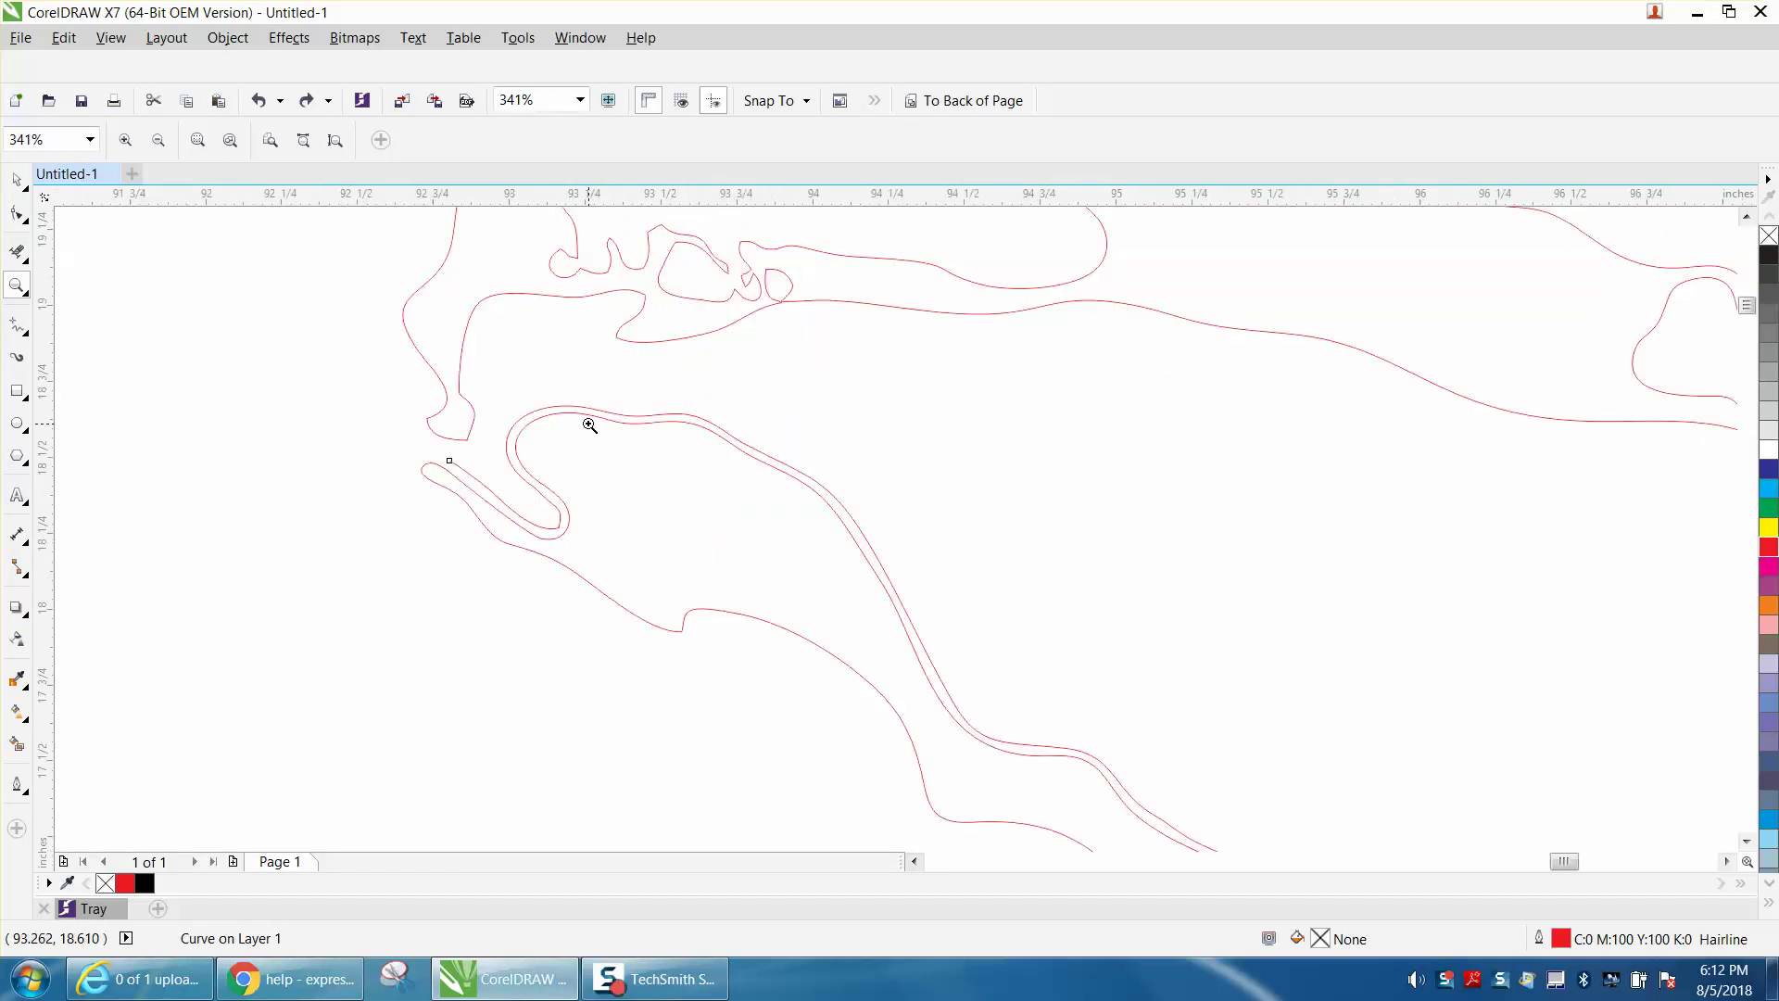
key(space)
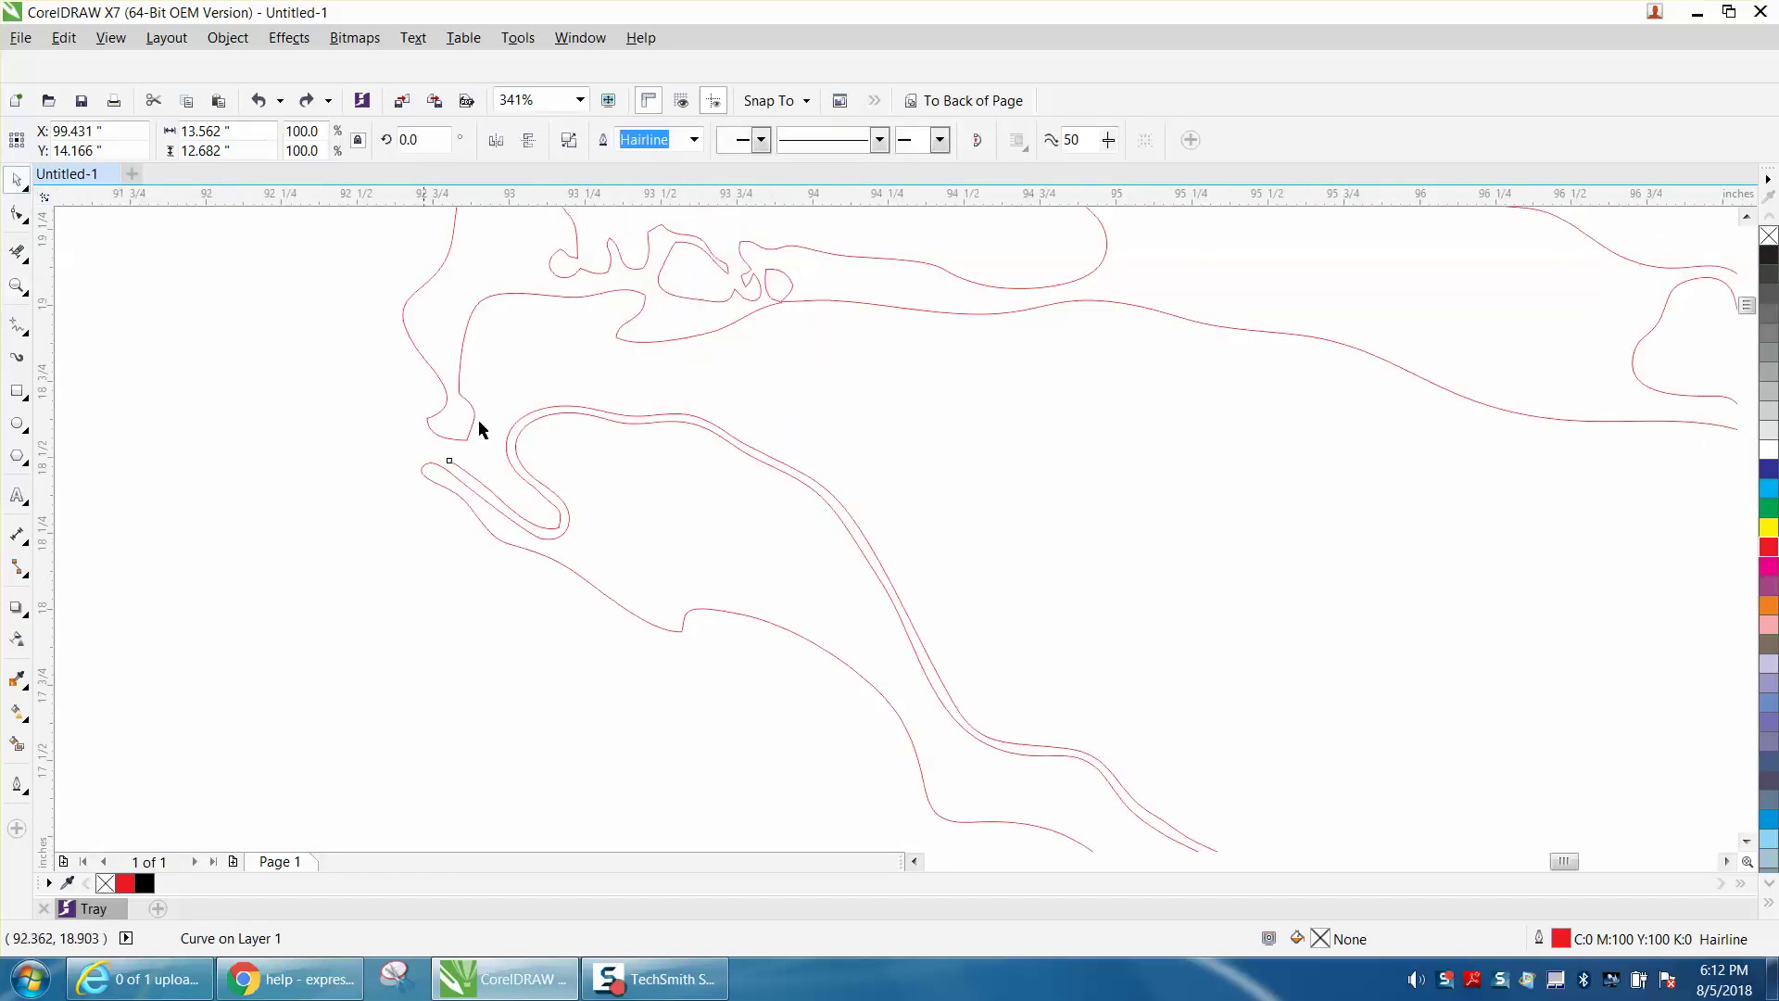
click(437, 460)
click(448, 463)
click(228, 37)
click(310, 314)
click(425, 385)
click(460, 465)
key(Delete)
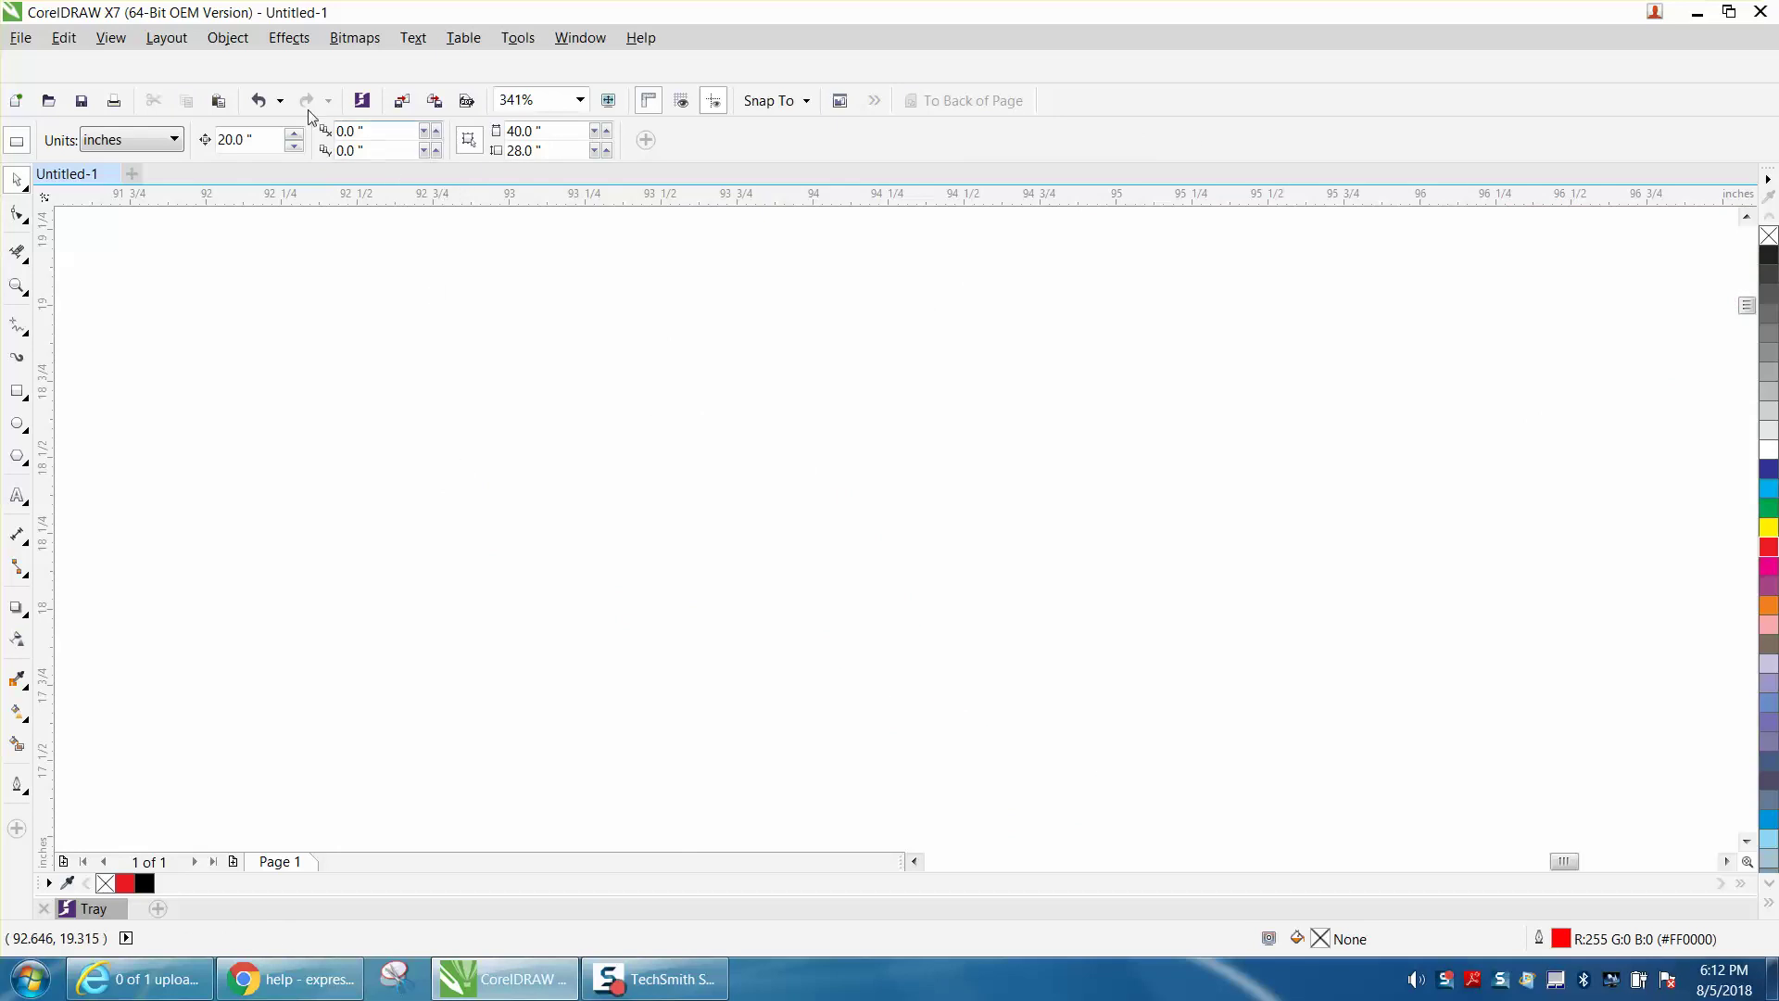
click(258, 100)
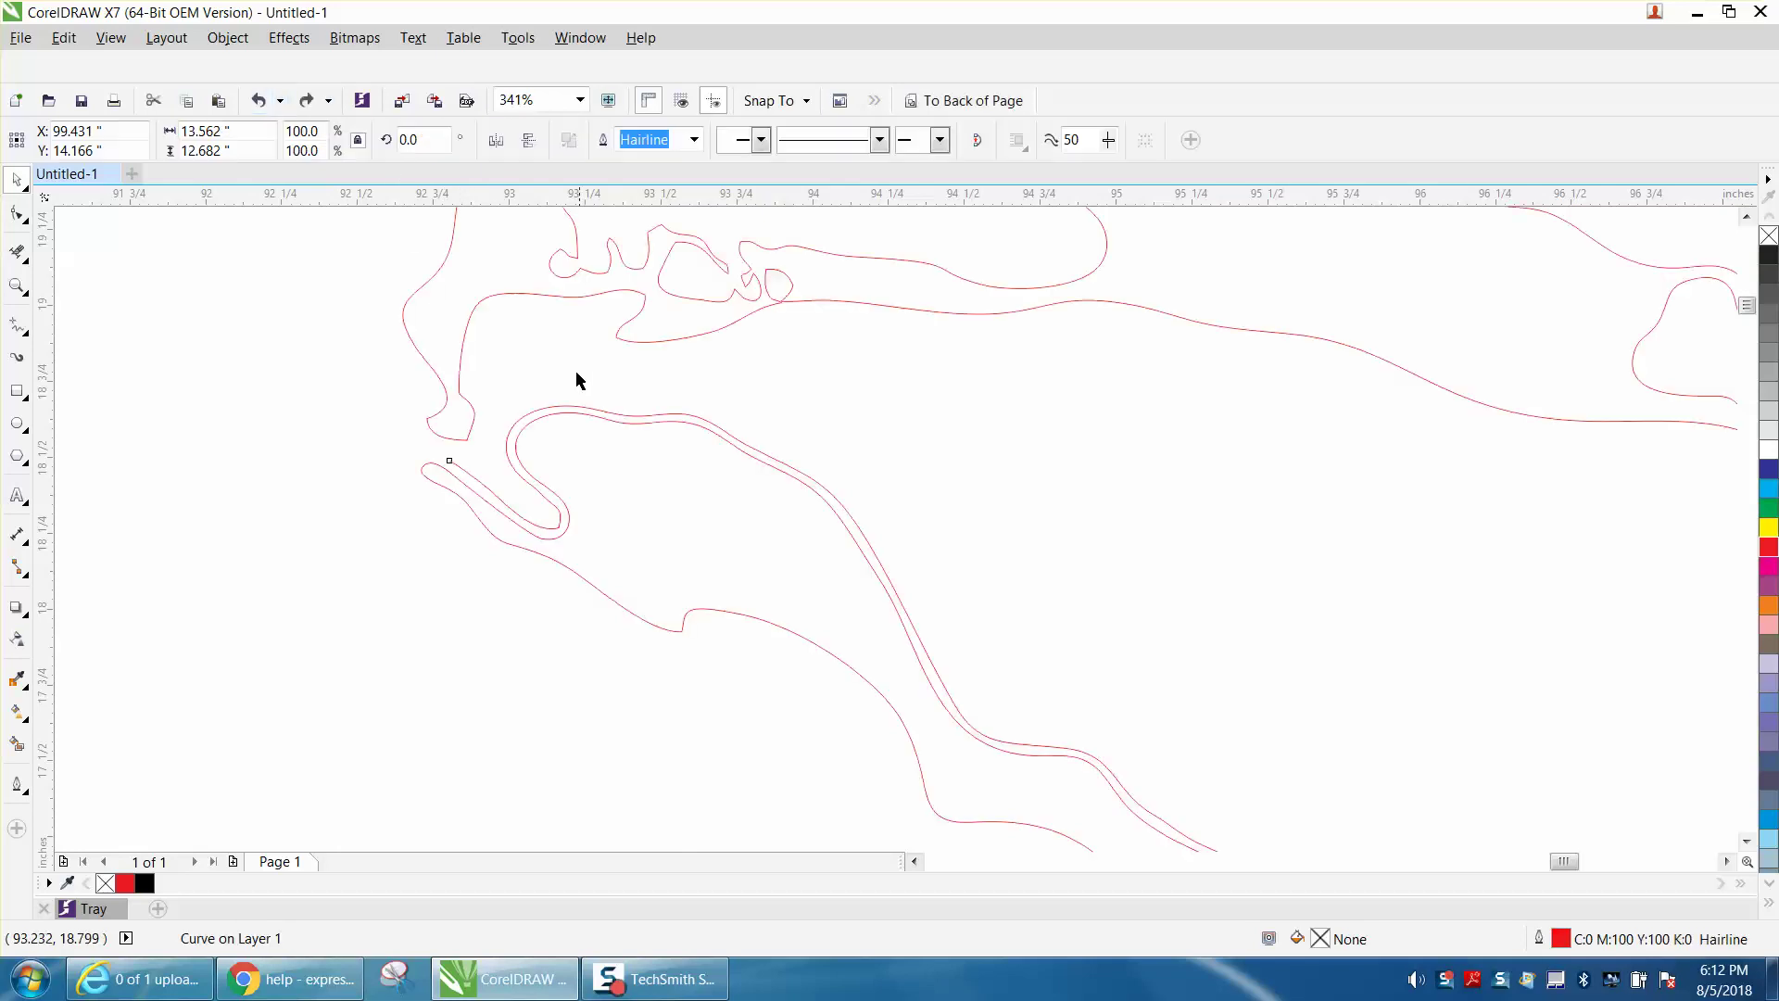
Remove the duplicate line along the shape's upper-left curve with Virtual Segment Delete.
click(22, 256)
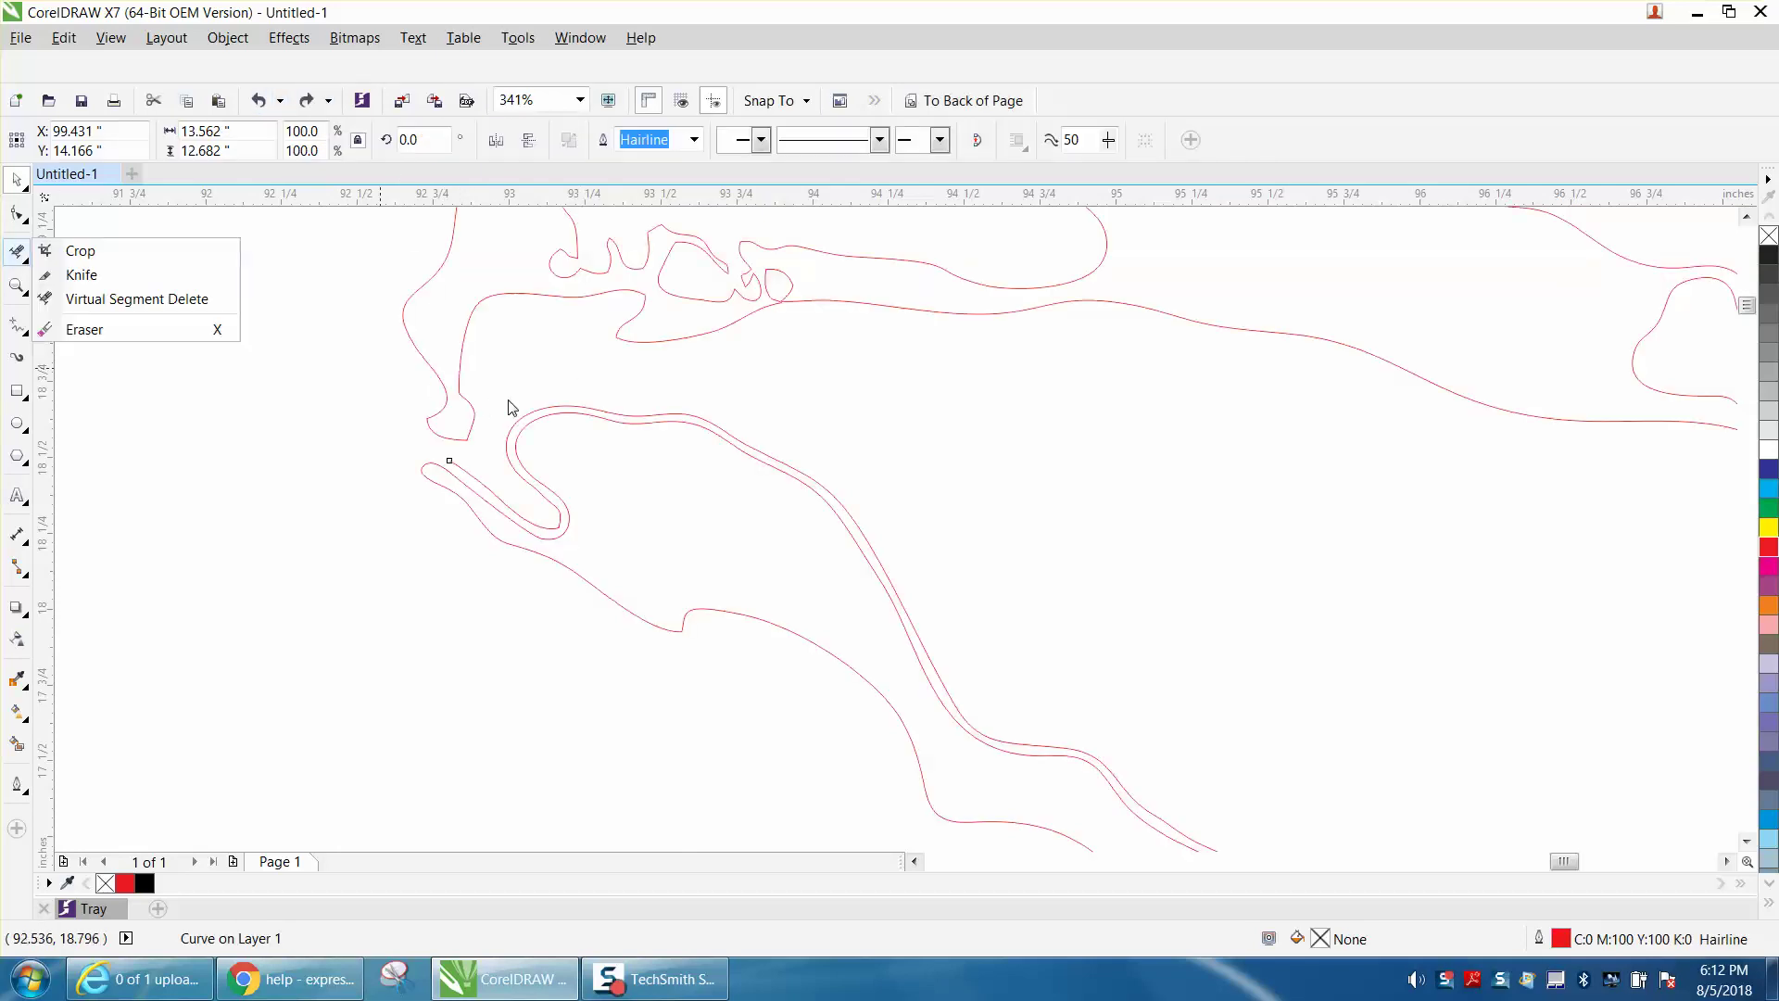
click(139, 298)
click(554, 401)
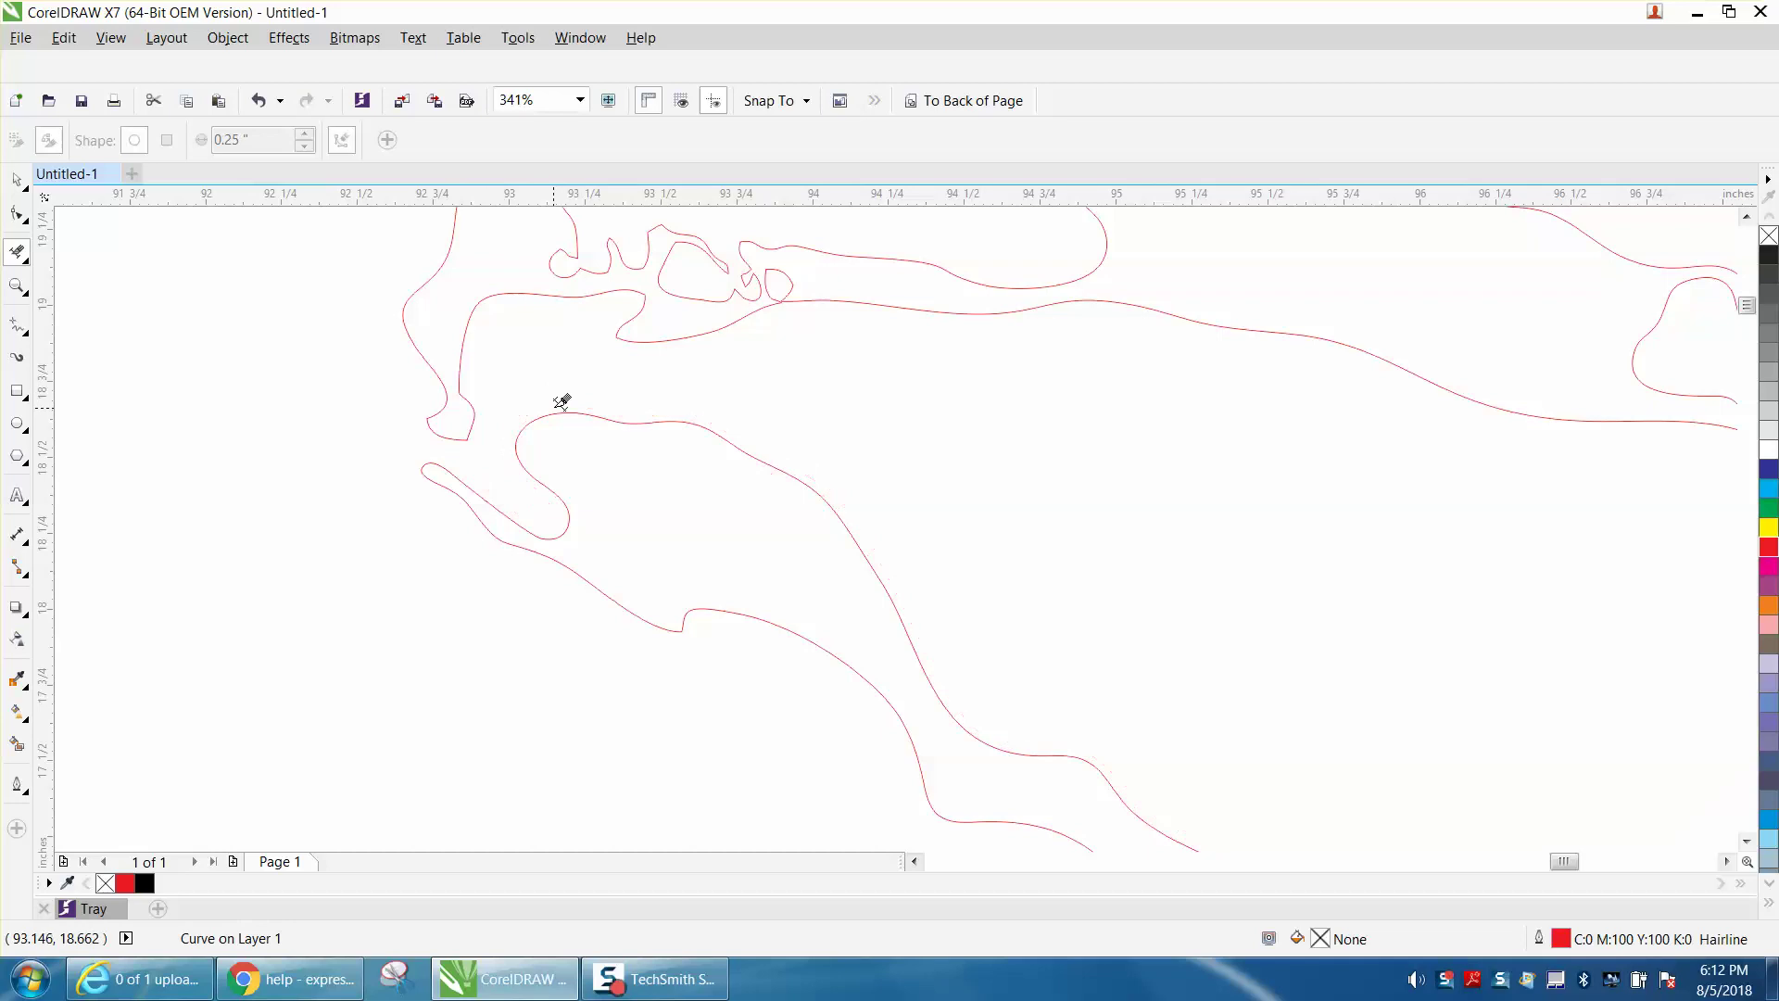
Try removing one line of the doubled contour around the shape's lower part with Virtual Segment Delete, and undo the deletion.
scroll(540, 391, down, 4)
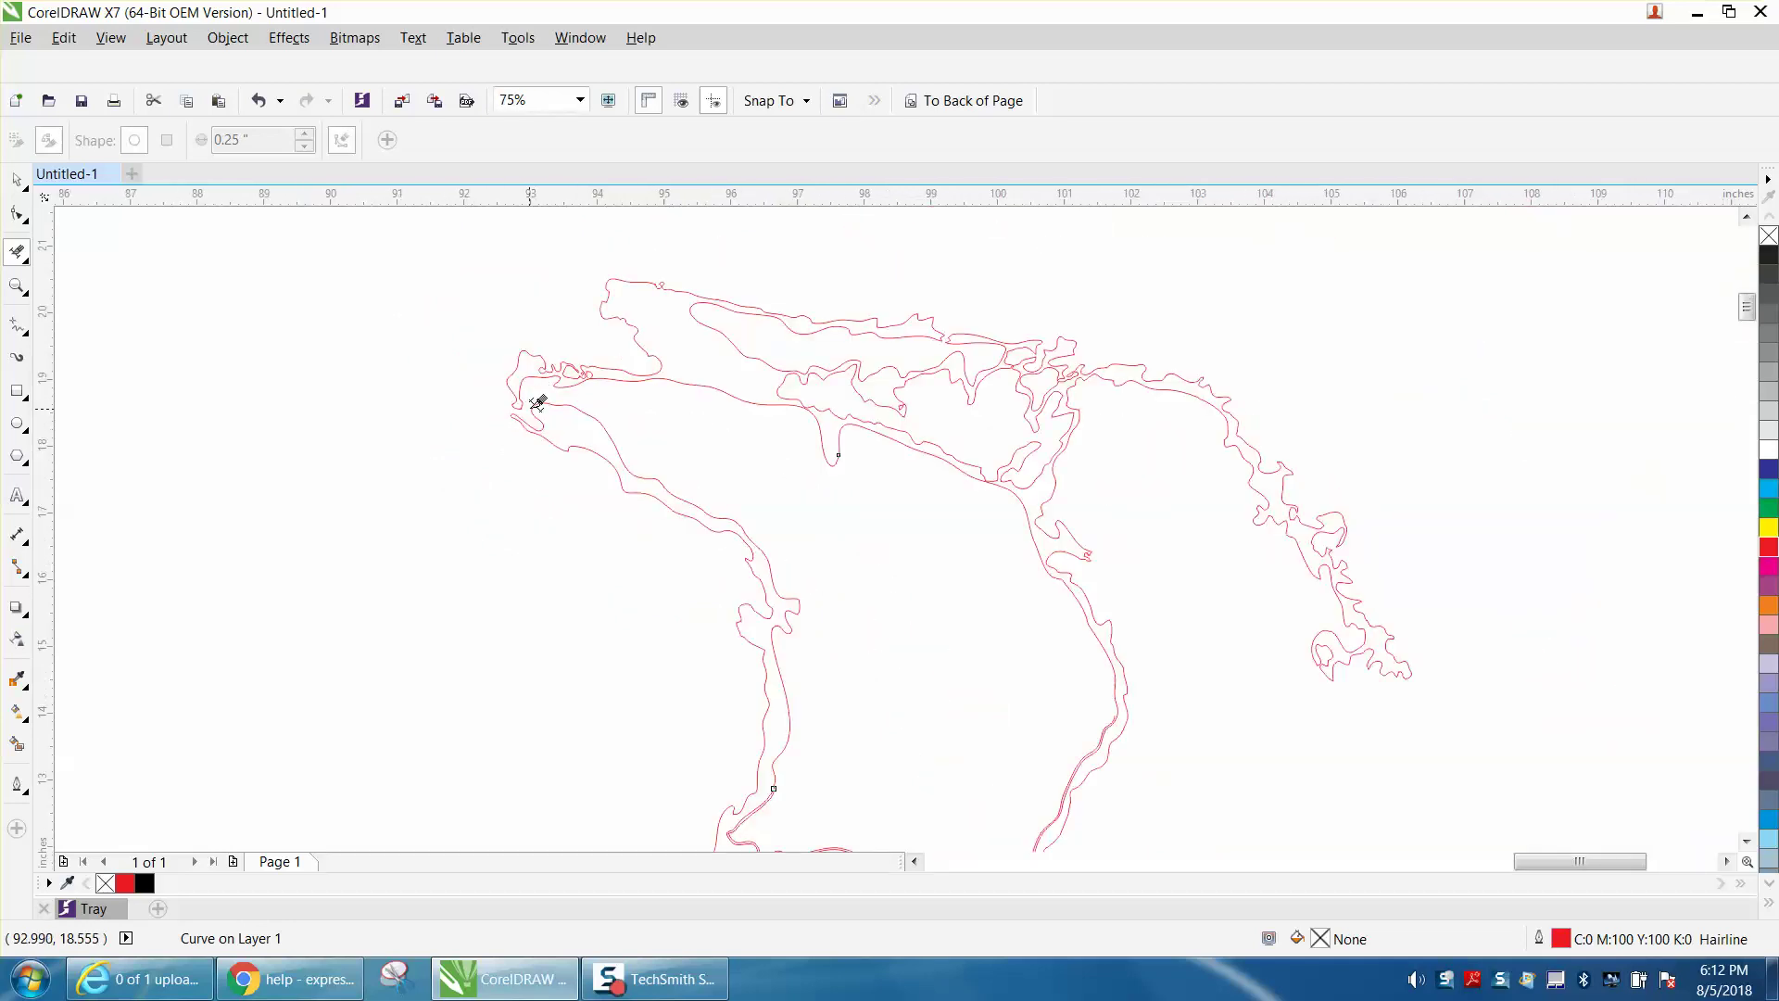
scroll(532, 396, down, 2)
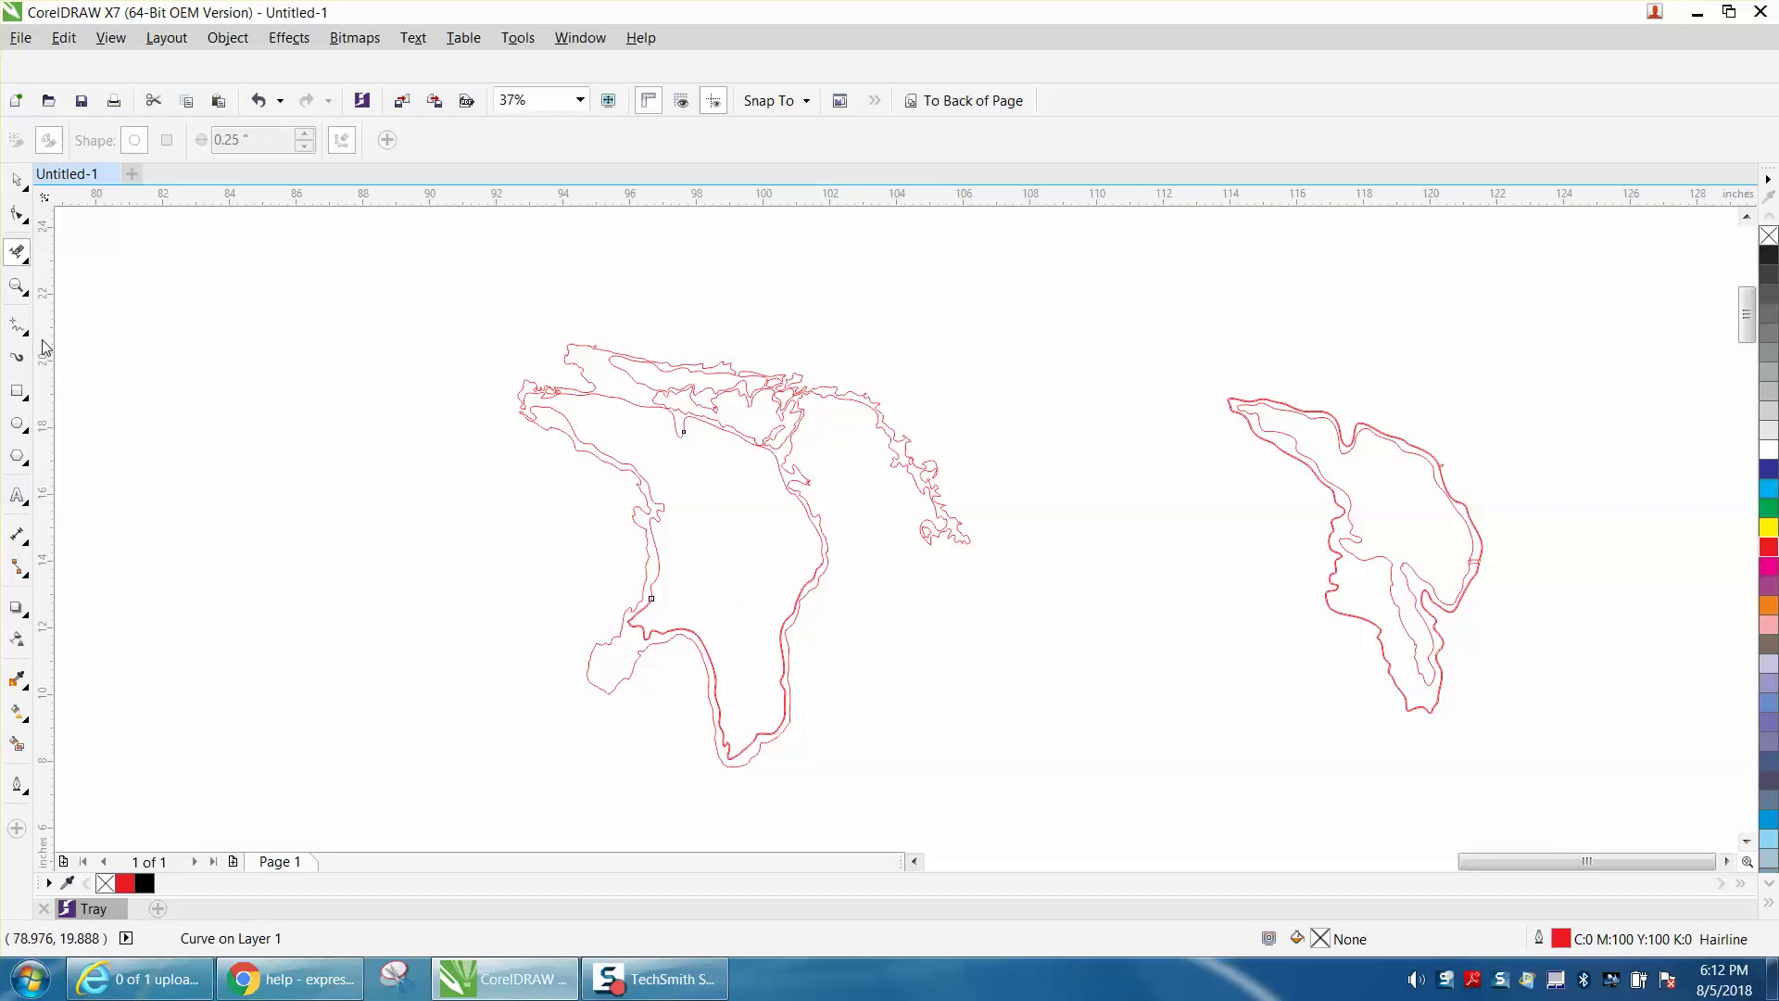
click(16, 286)
drag(609, 594, 924, 722)
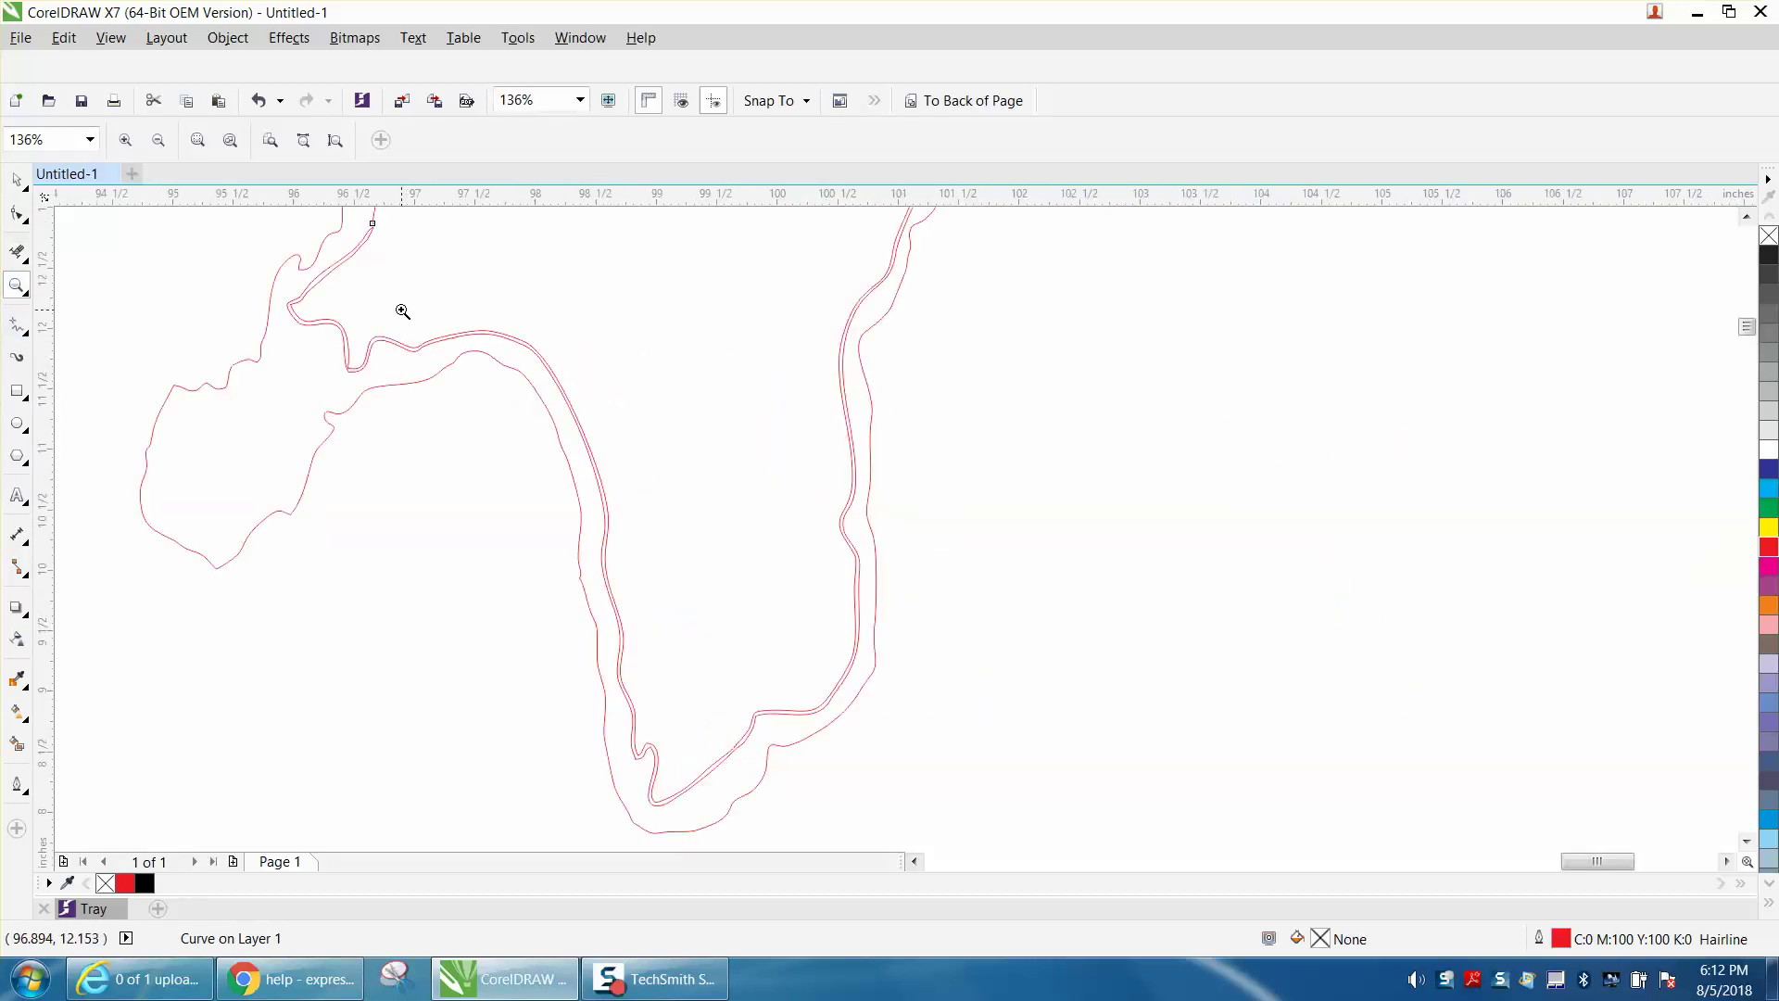
click(18, 252)
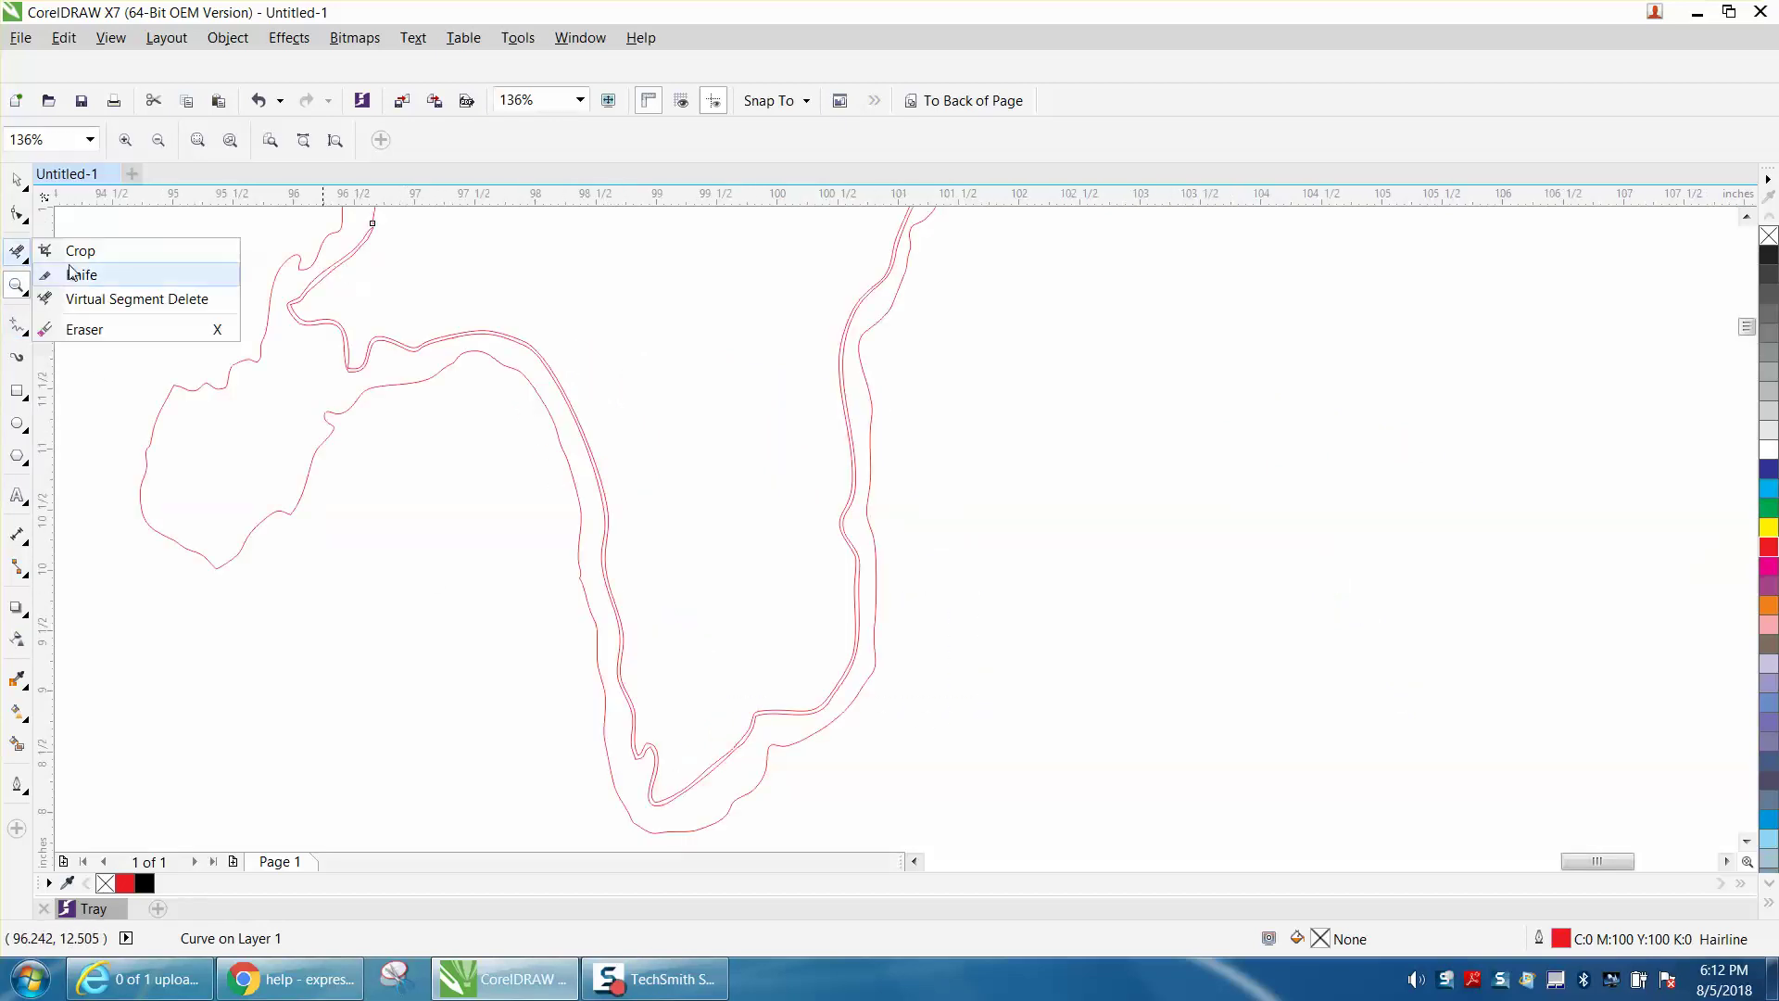
click(92, 299)
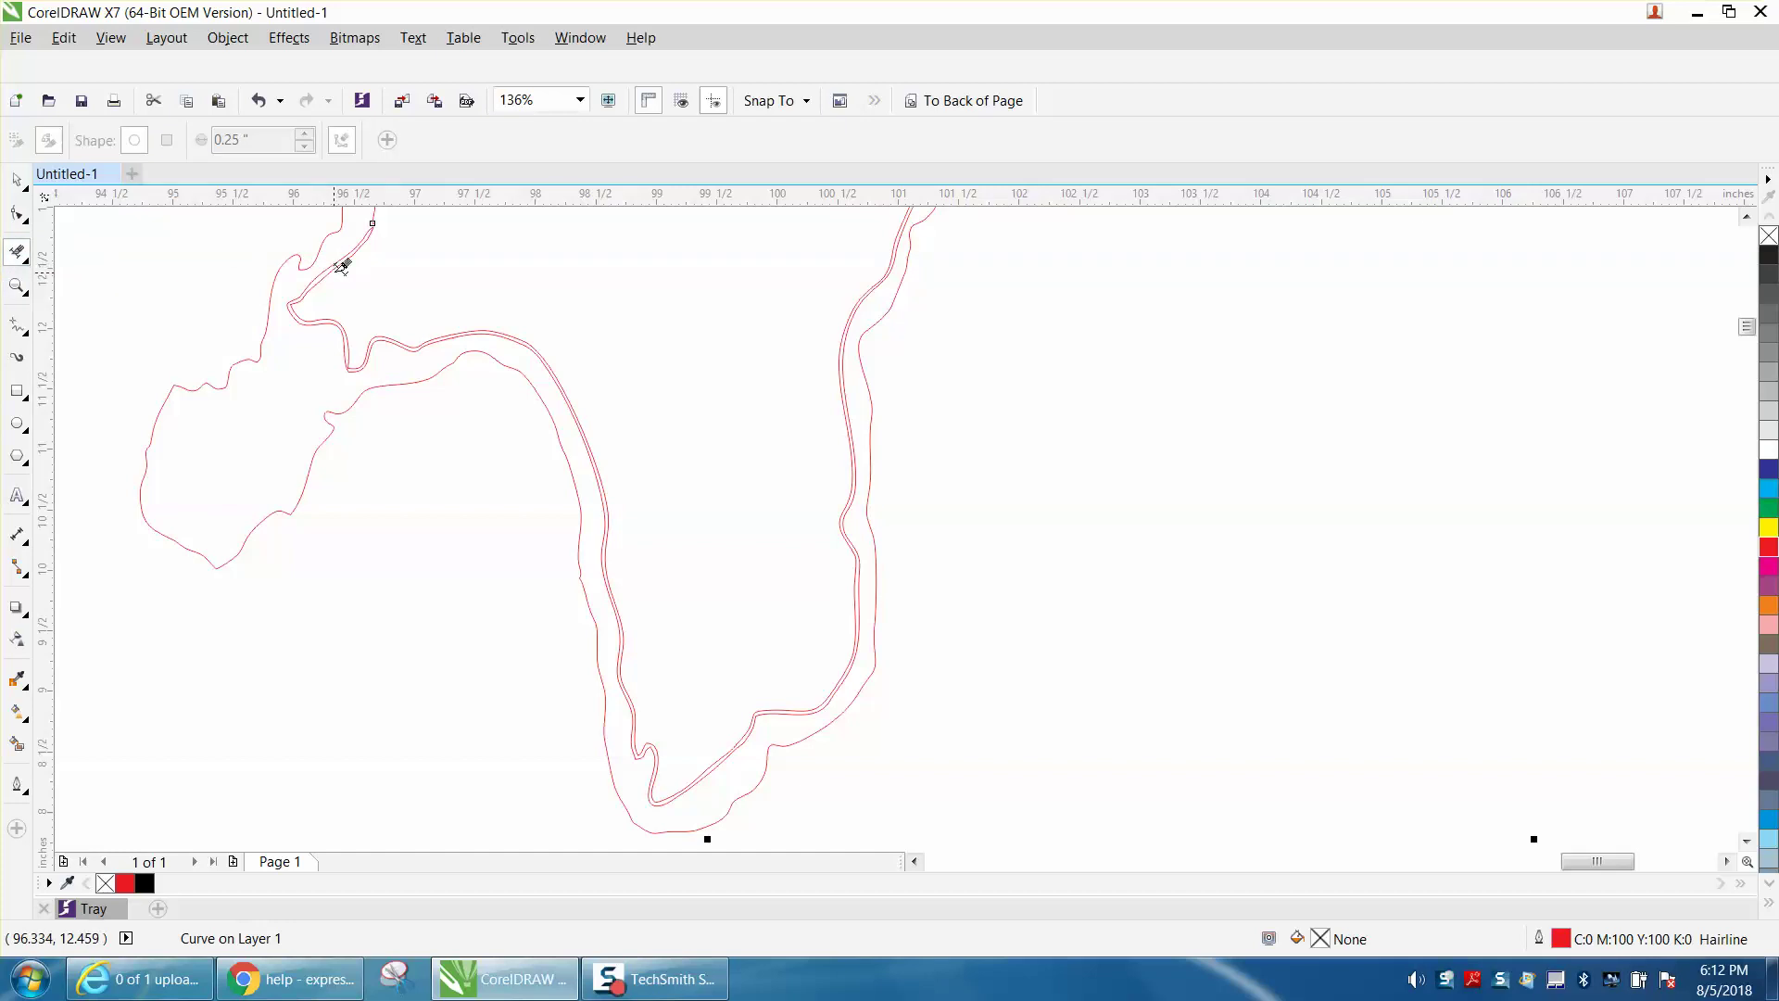
click(336, 261)
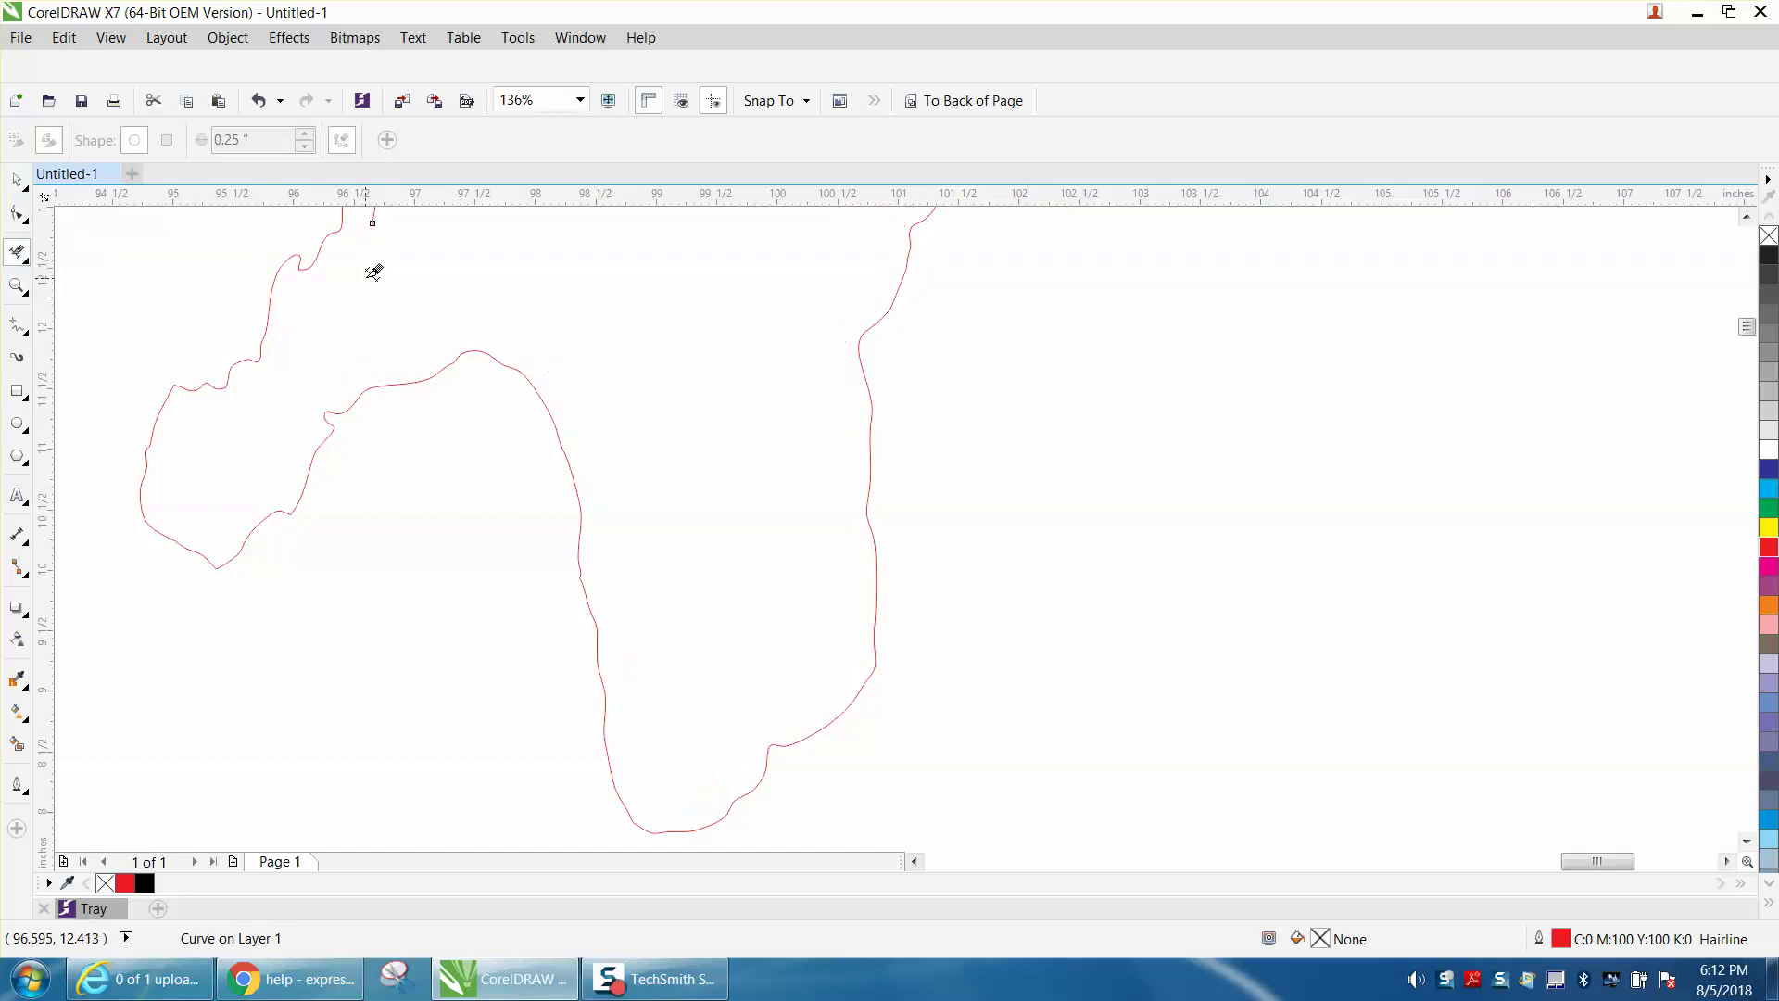
click(259, 100)
click(261, 100)
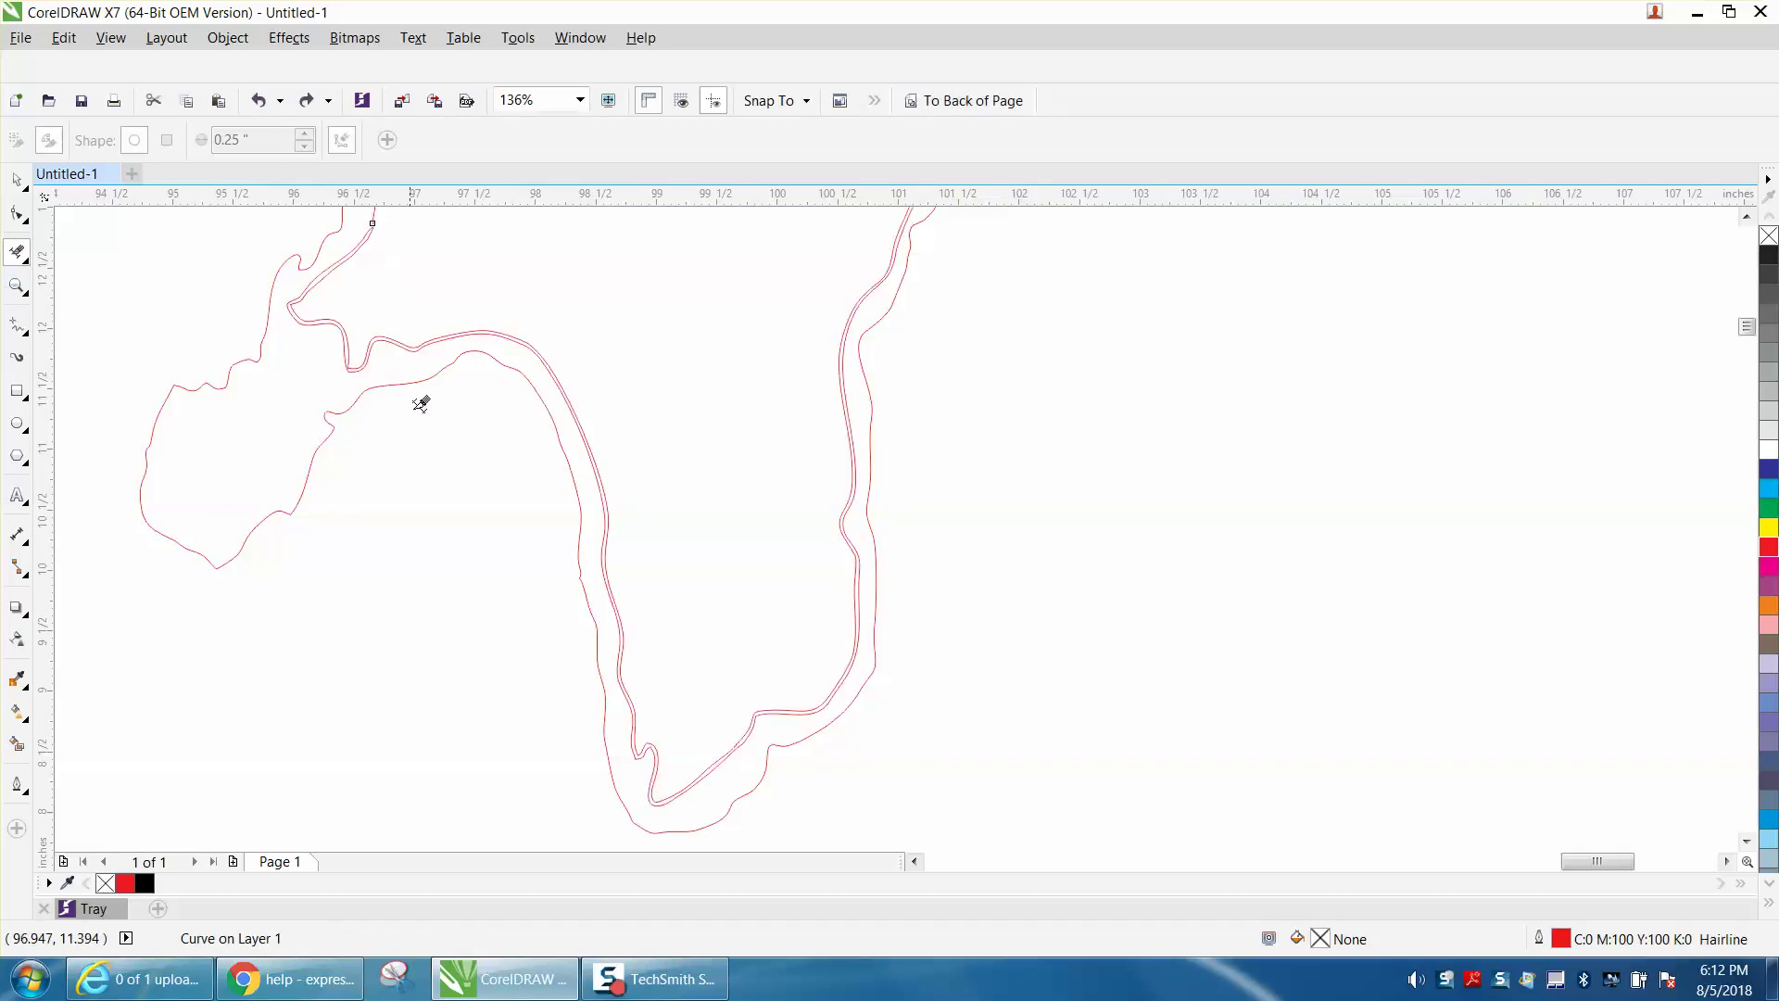
Move the open end node on the shape's left side down so its curve crosses the outer line of the doubled contour below.
scroll(792, 575, down, 2)
click(16, 285)
drag(836, 349, 959, 383)
key(F3)
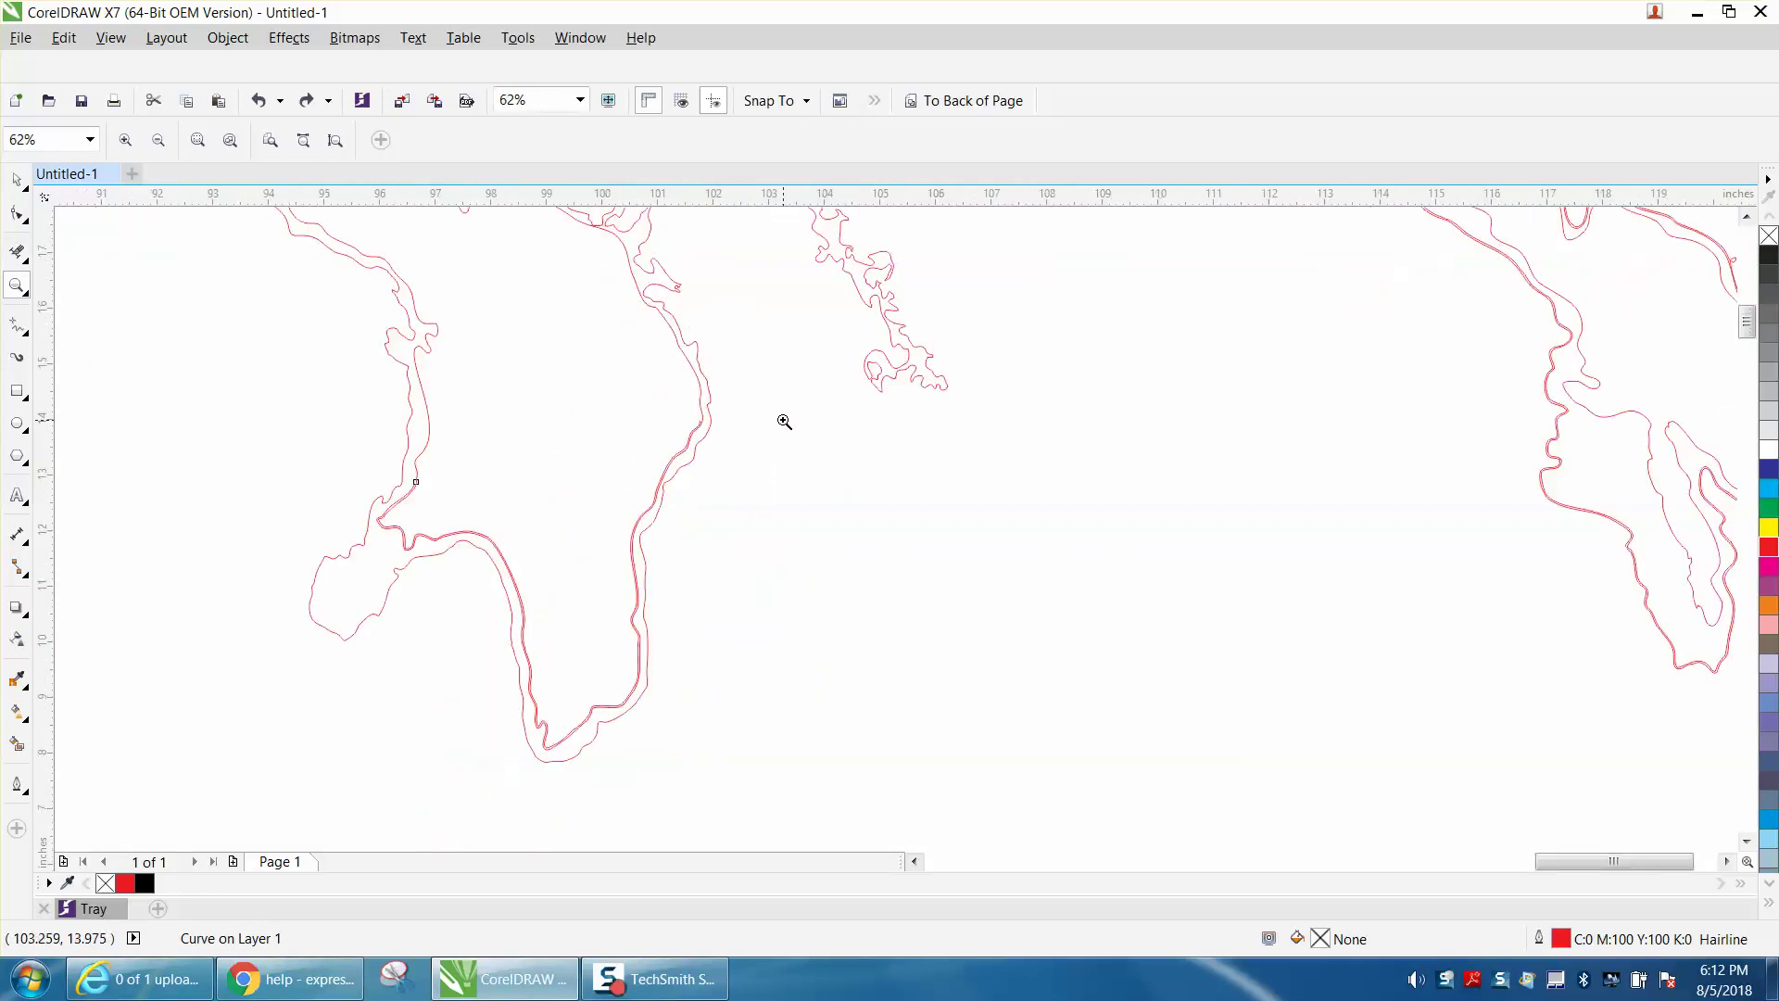
drag(377, 457, 513, 516)
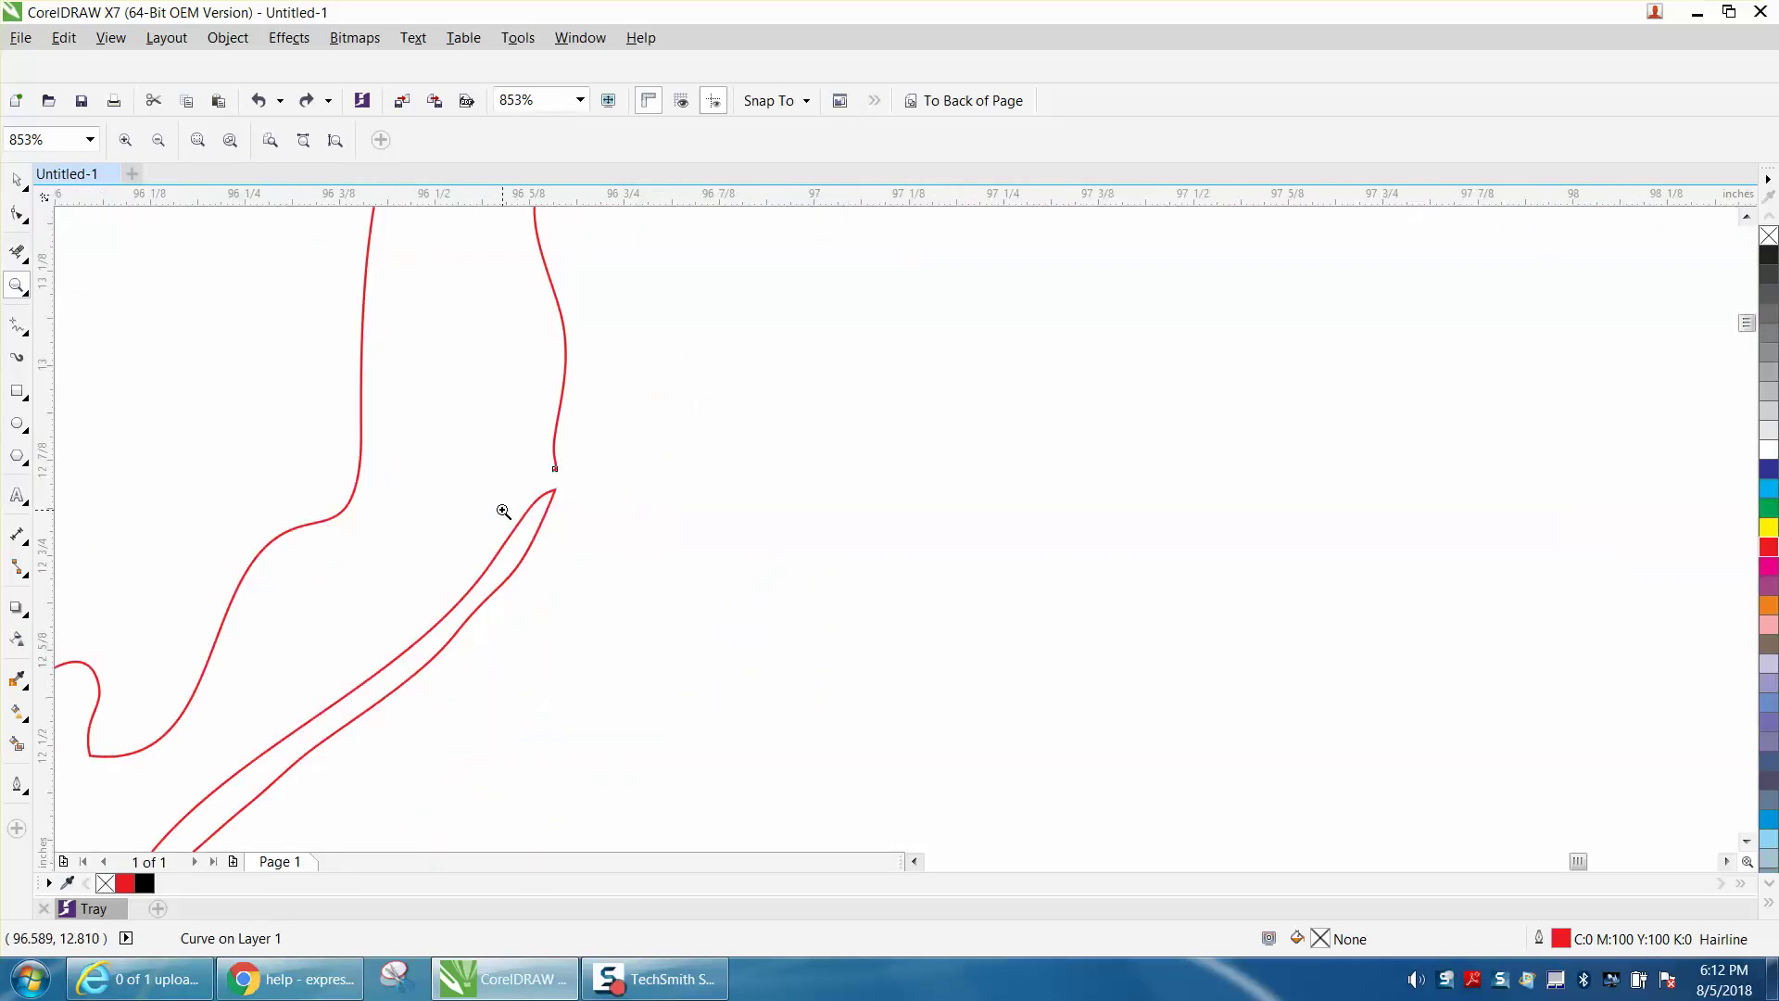
scroll(536, 502, down, 2)
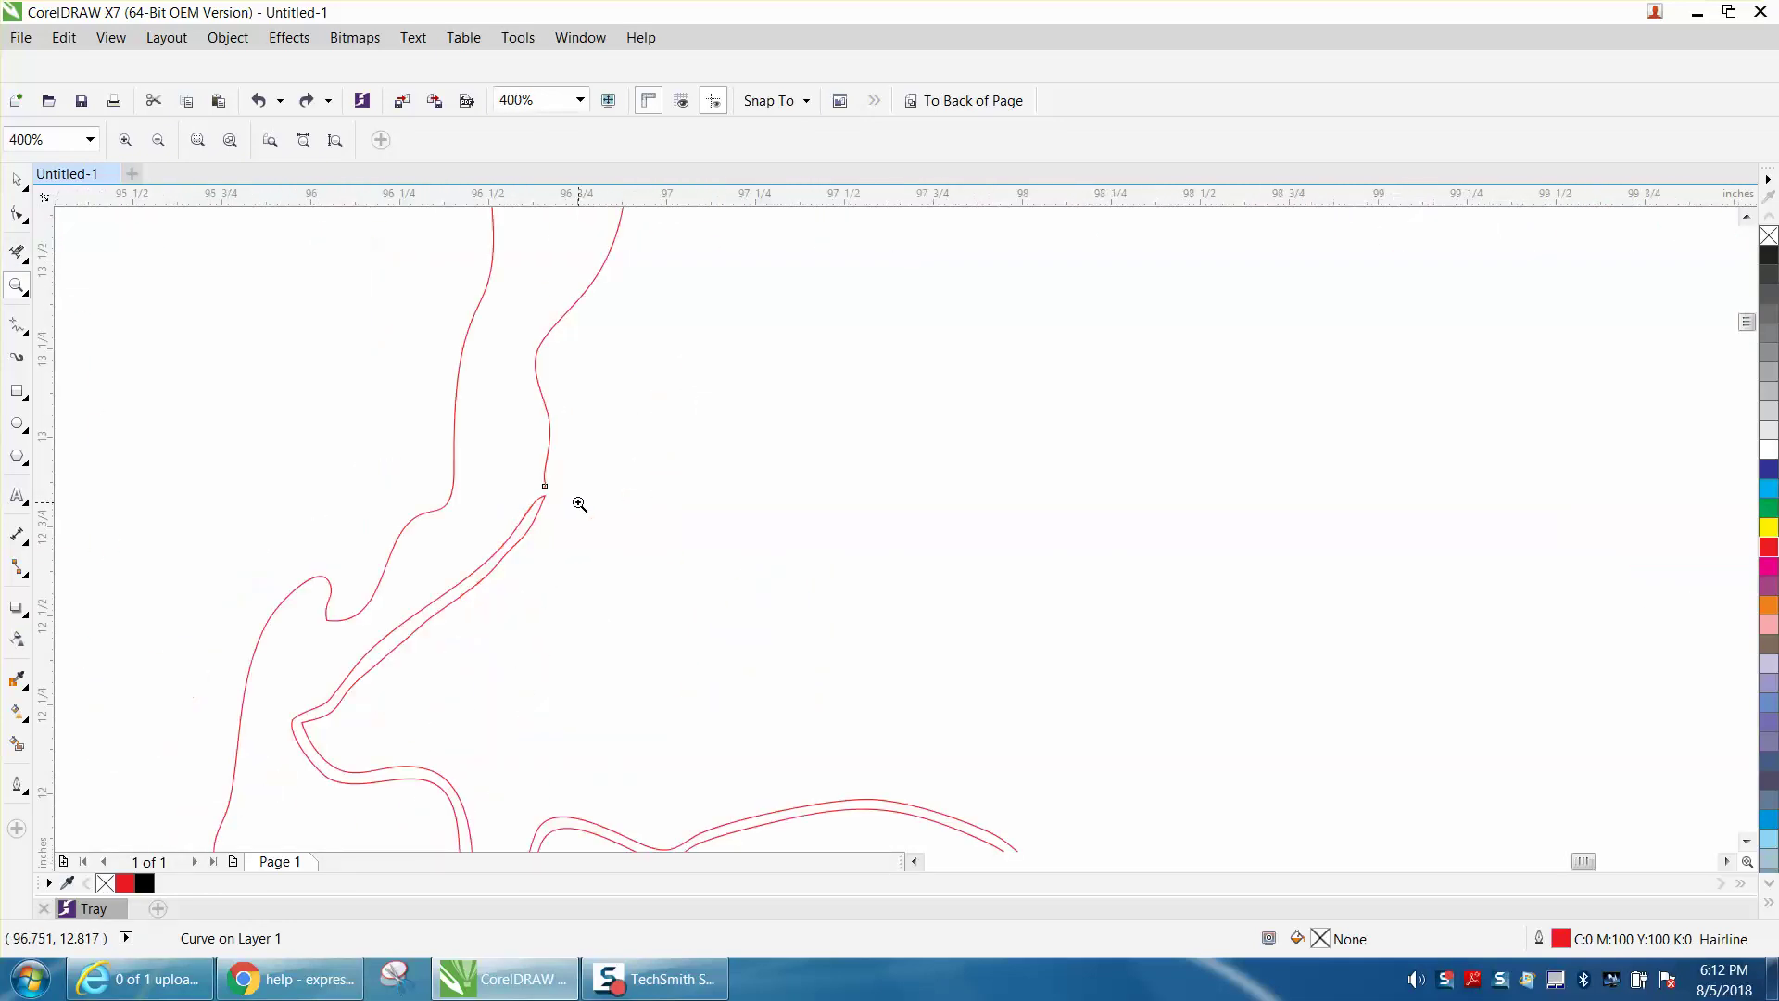
click(17, 214)
drag(548, 484, 530, 509)
click(16, 285)
drag(444, 456, 678, 565)
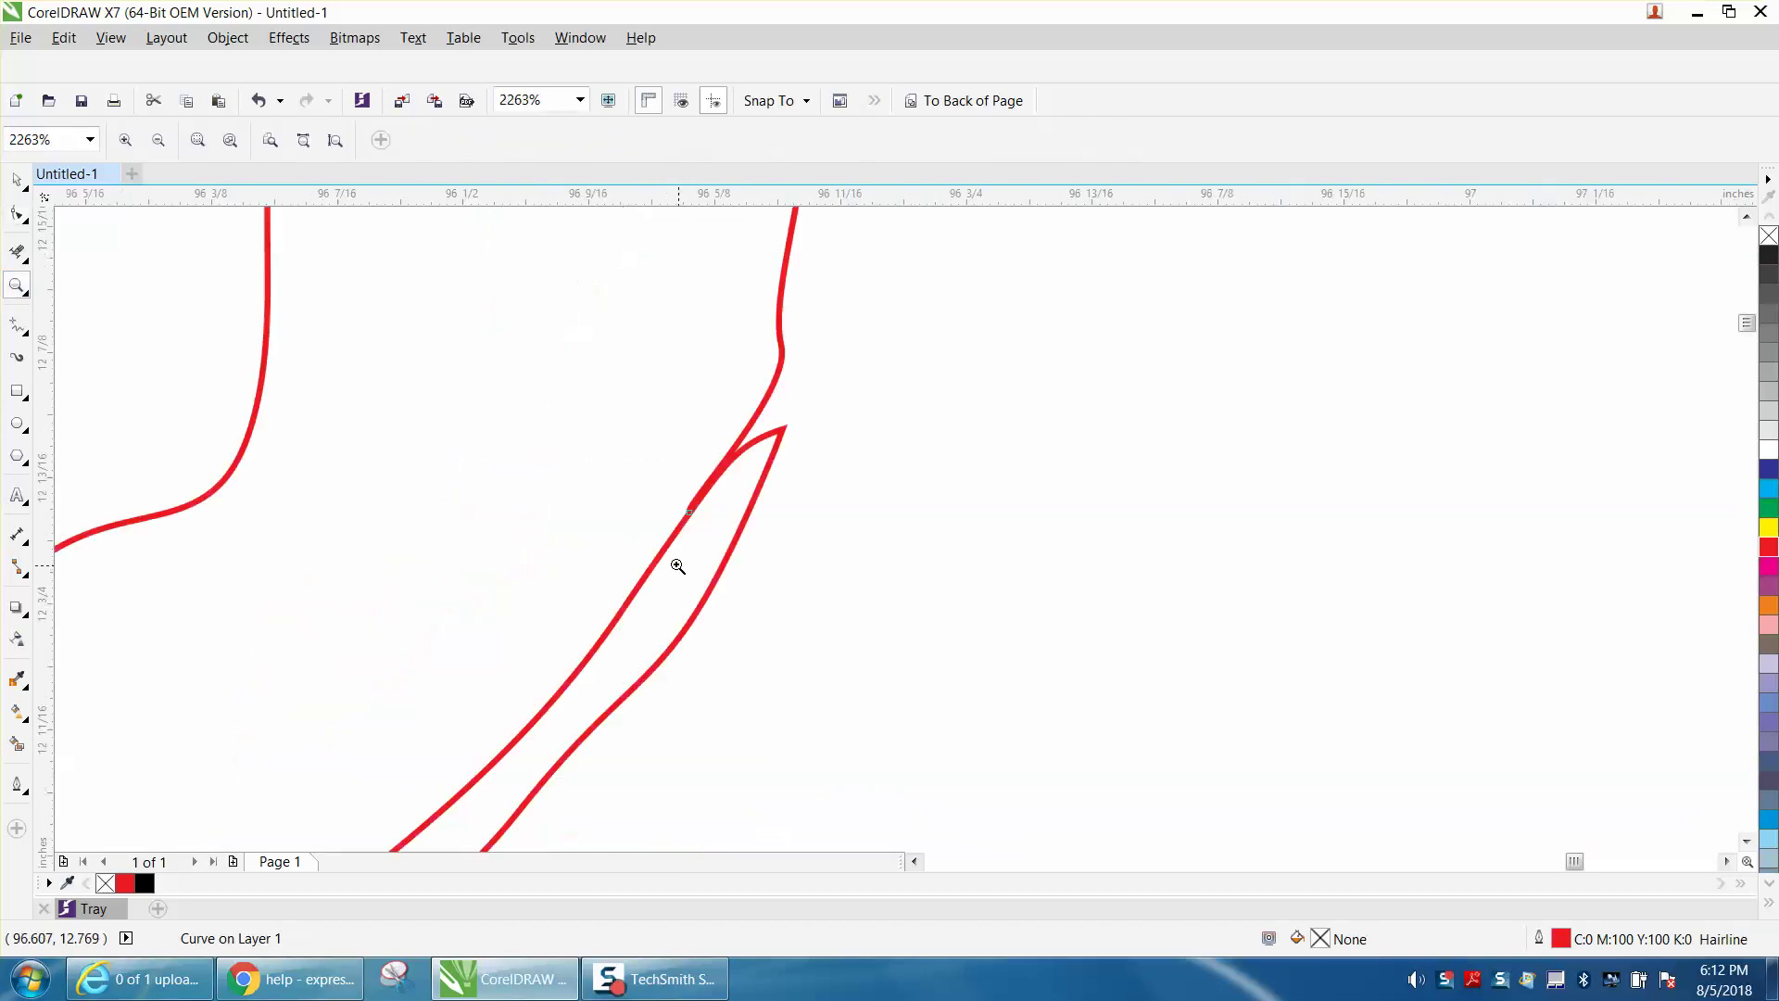
click(17, 216)
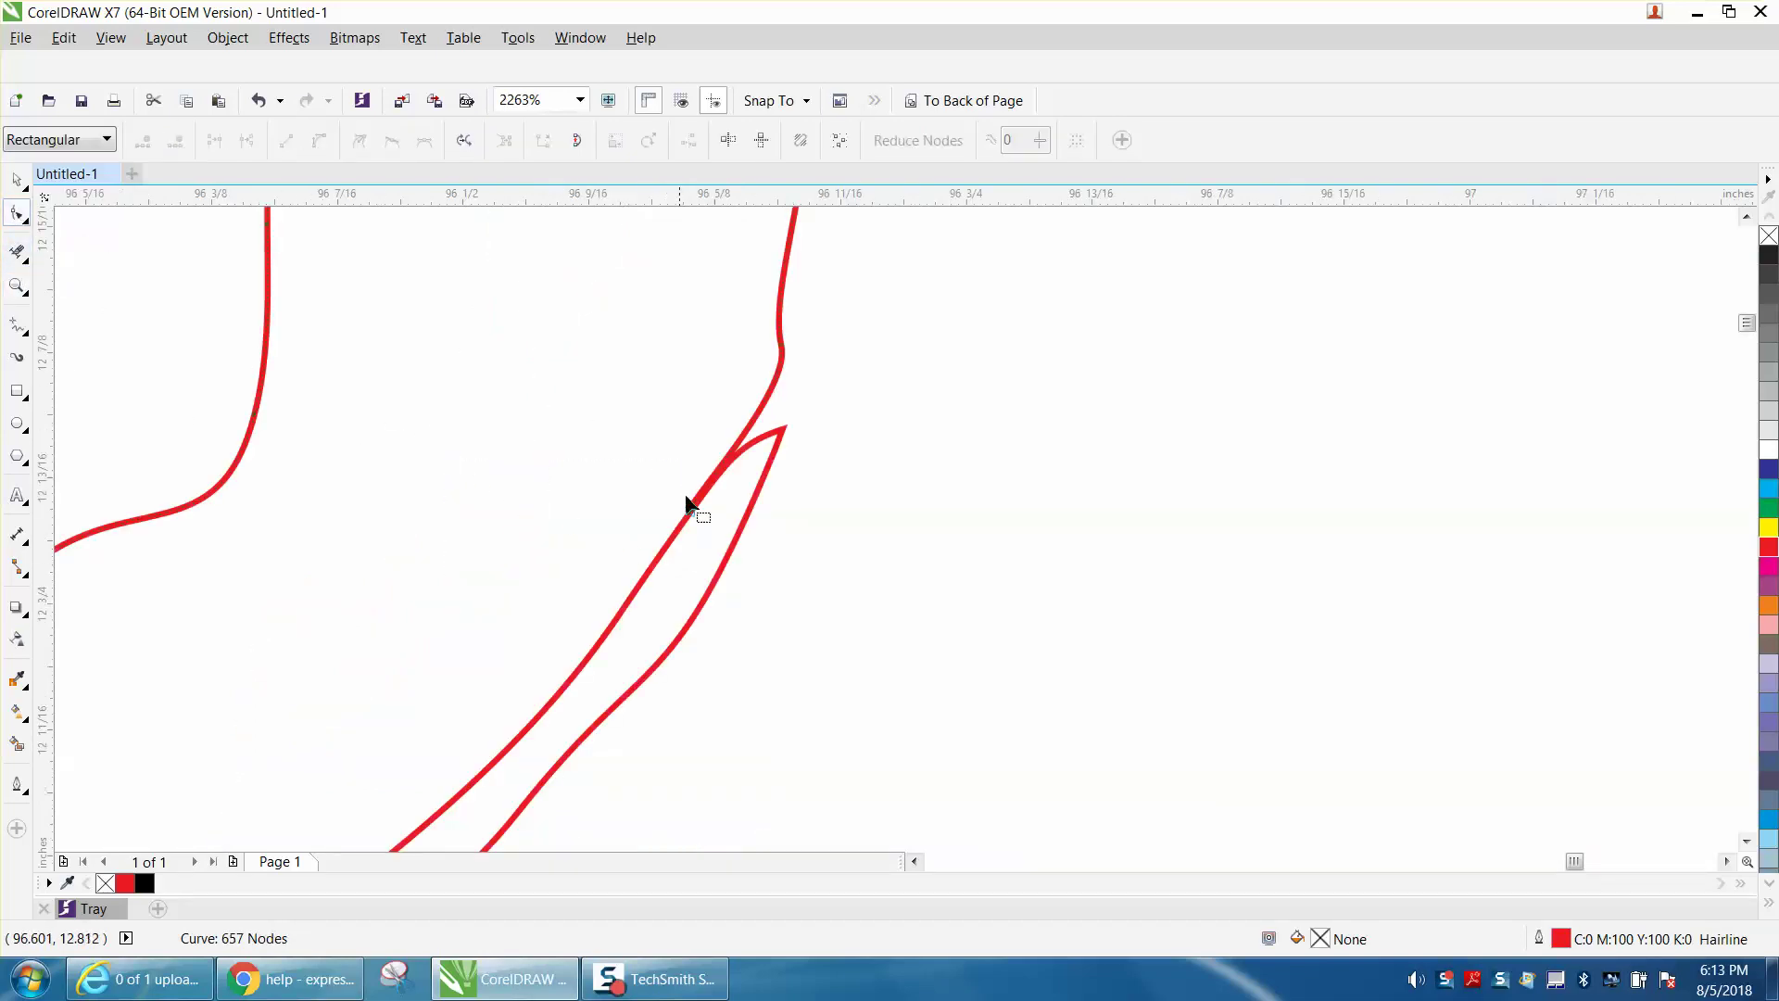
drag(690, 517, 711, 528)
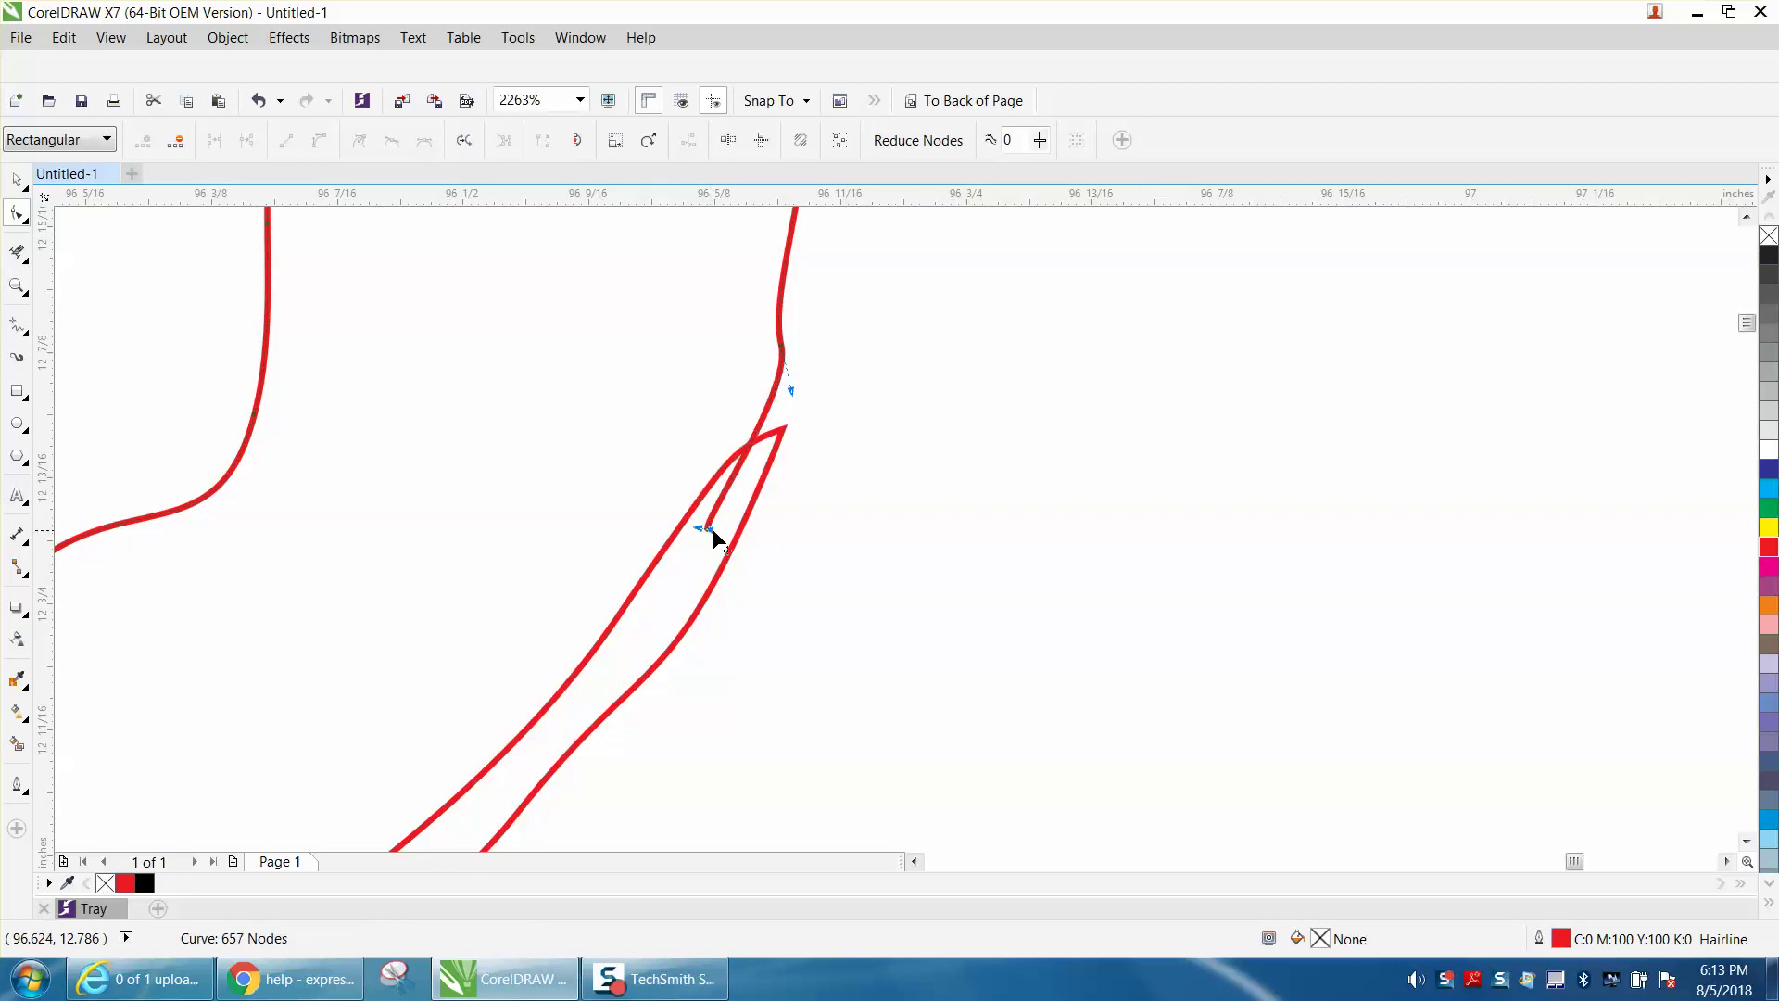
Remove the duplicate contour beyond the crossing at the moved end node with Virtual Segment Delete.
click(17, 252)
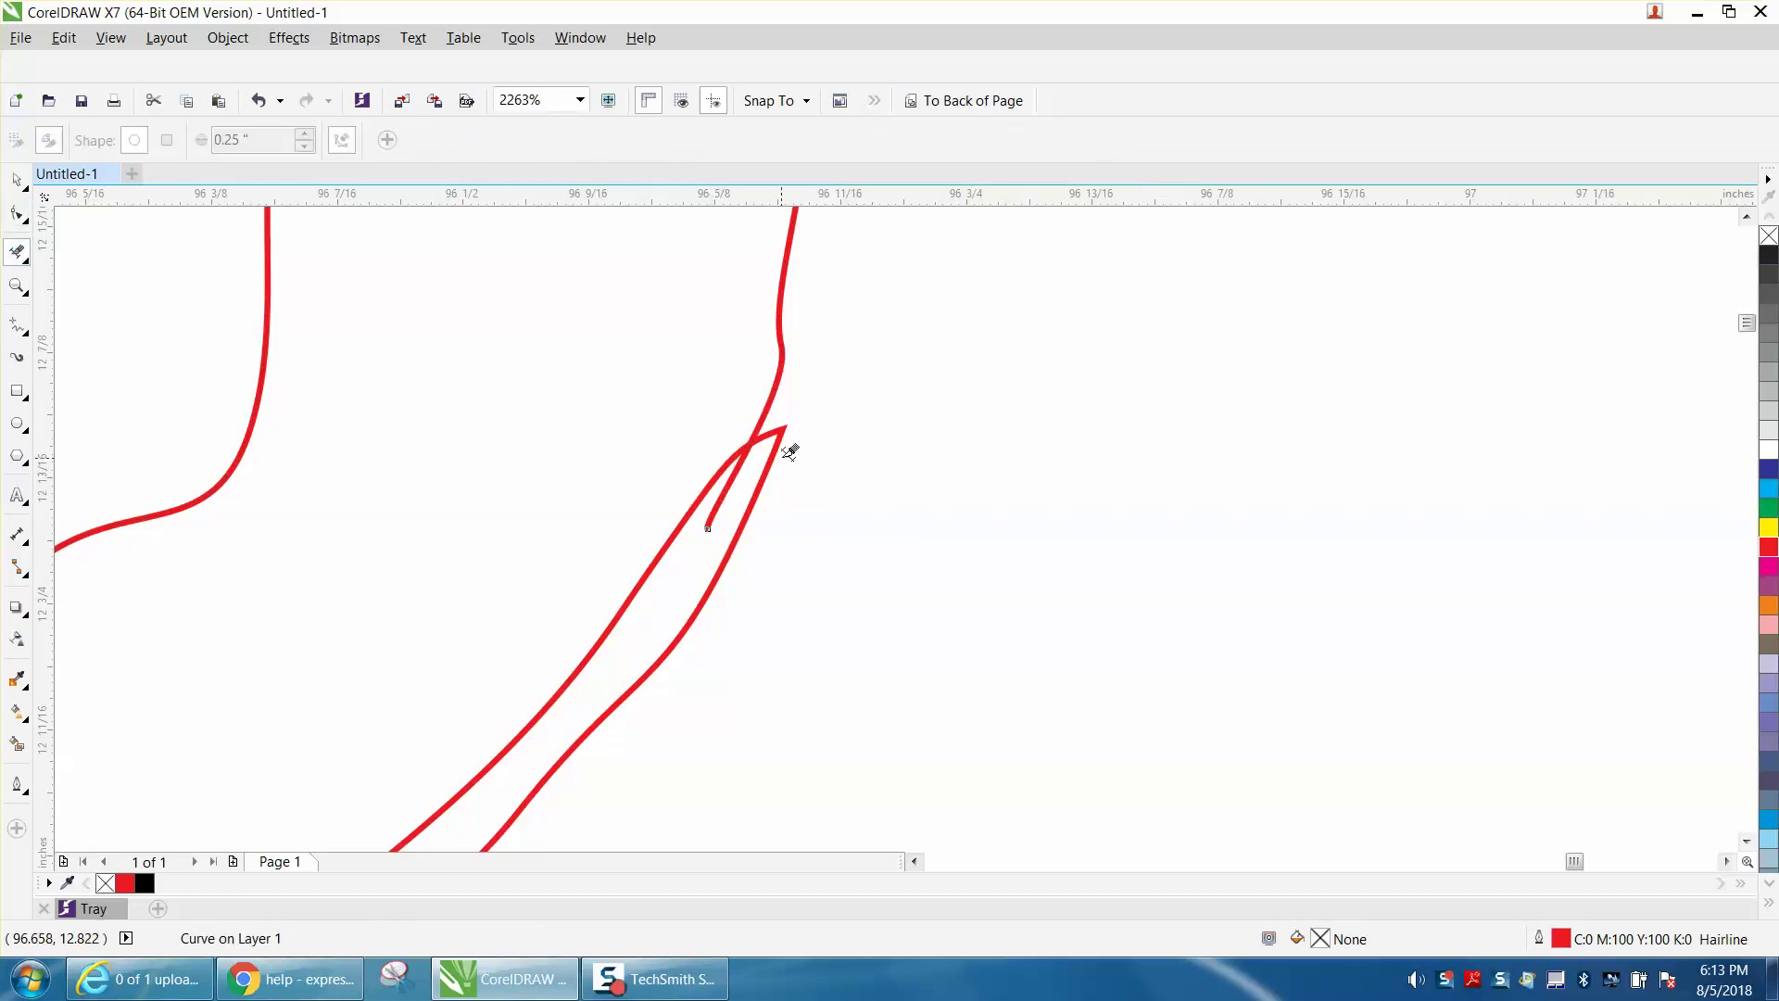
drag(758, 468, 782, 461)
scroll(768, 464, down, 6)
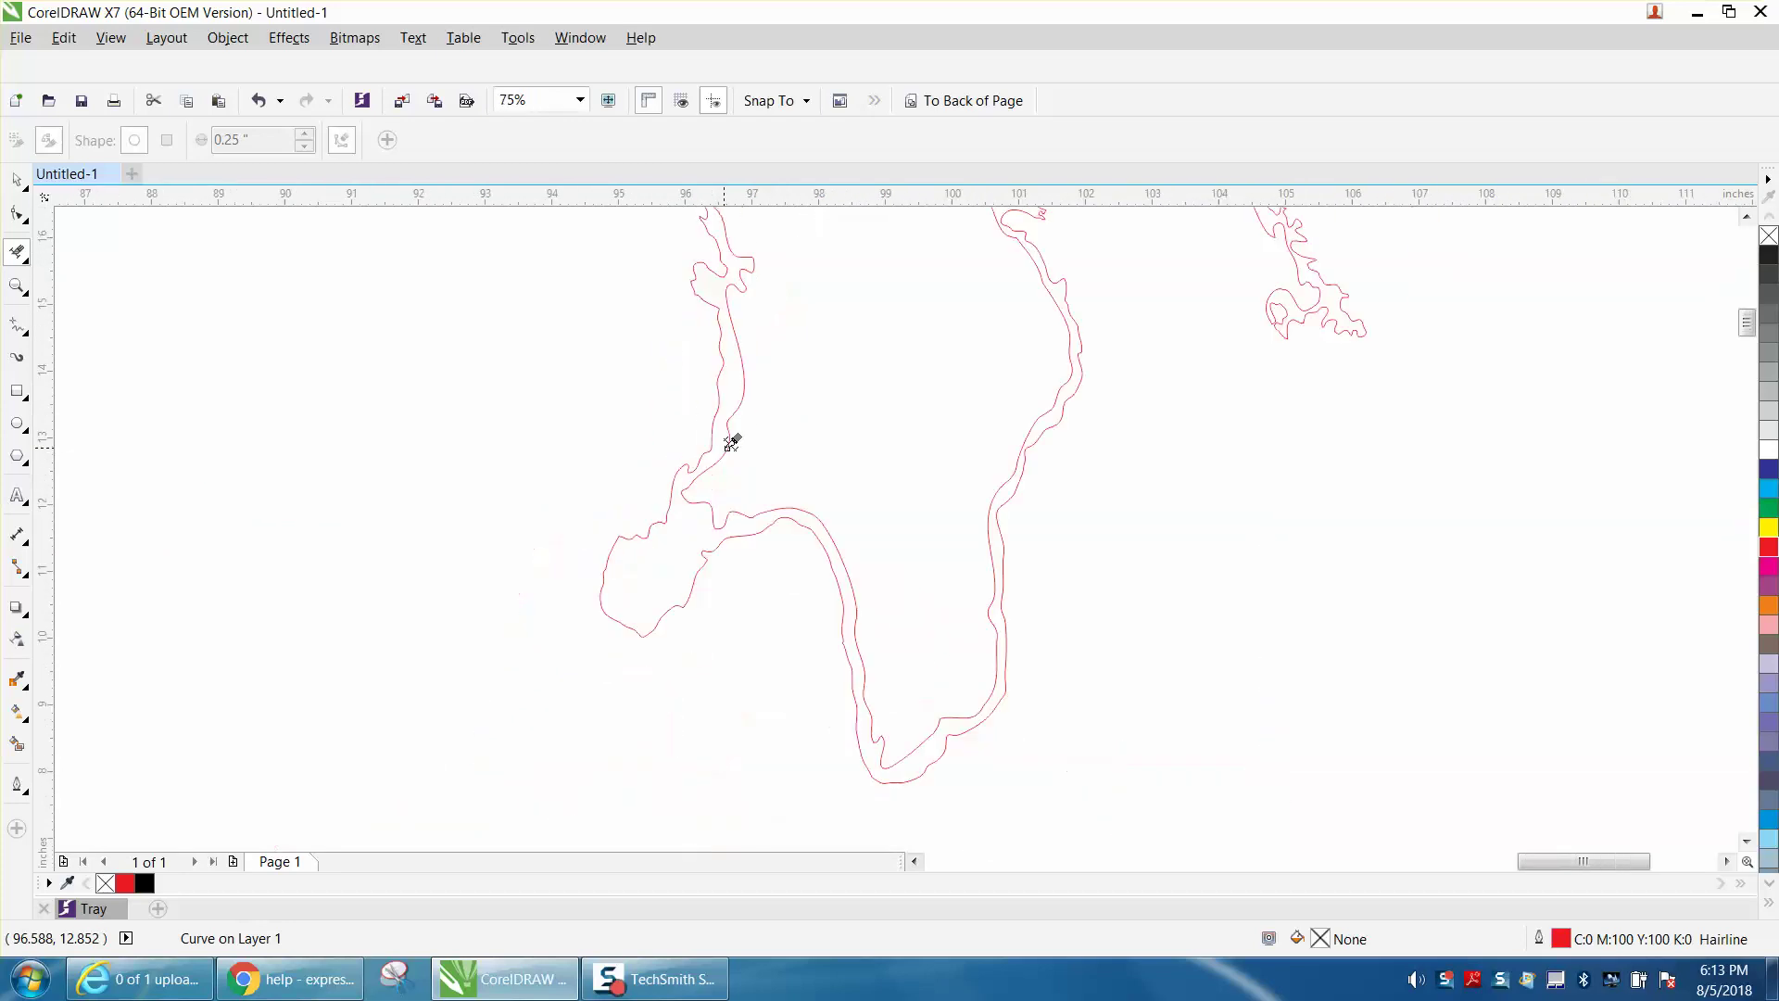
scroll(731, 443, down, 1)
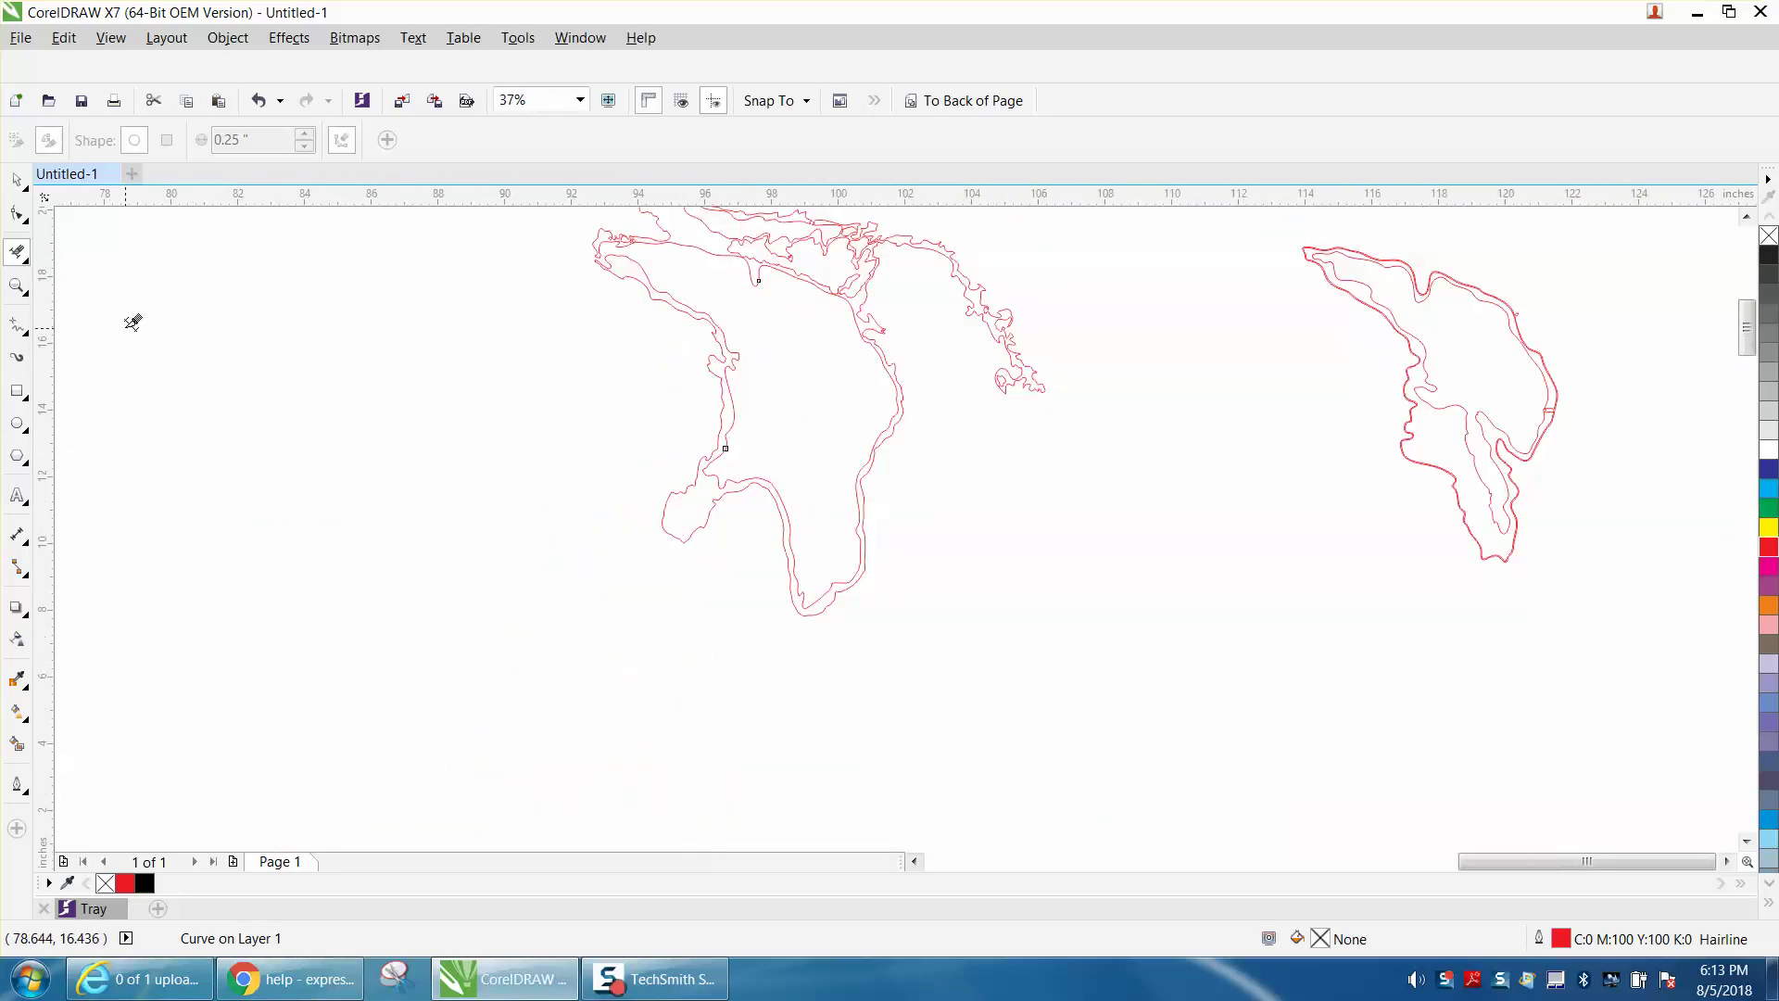
Move the cleaned outline 40 inches to the left, away from the leftover curve.
scroll(824, 491, down, 2)
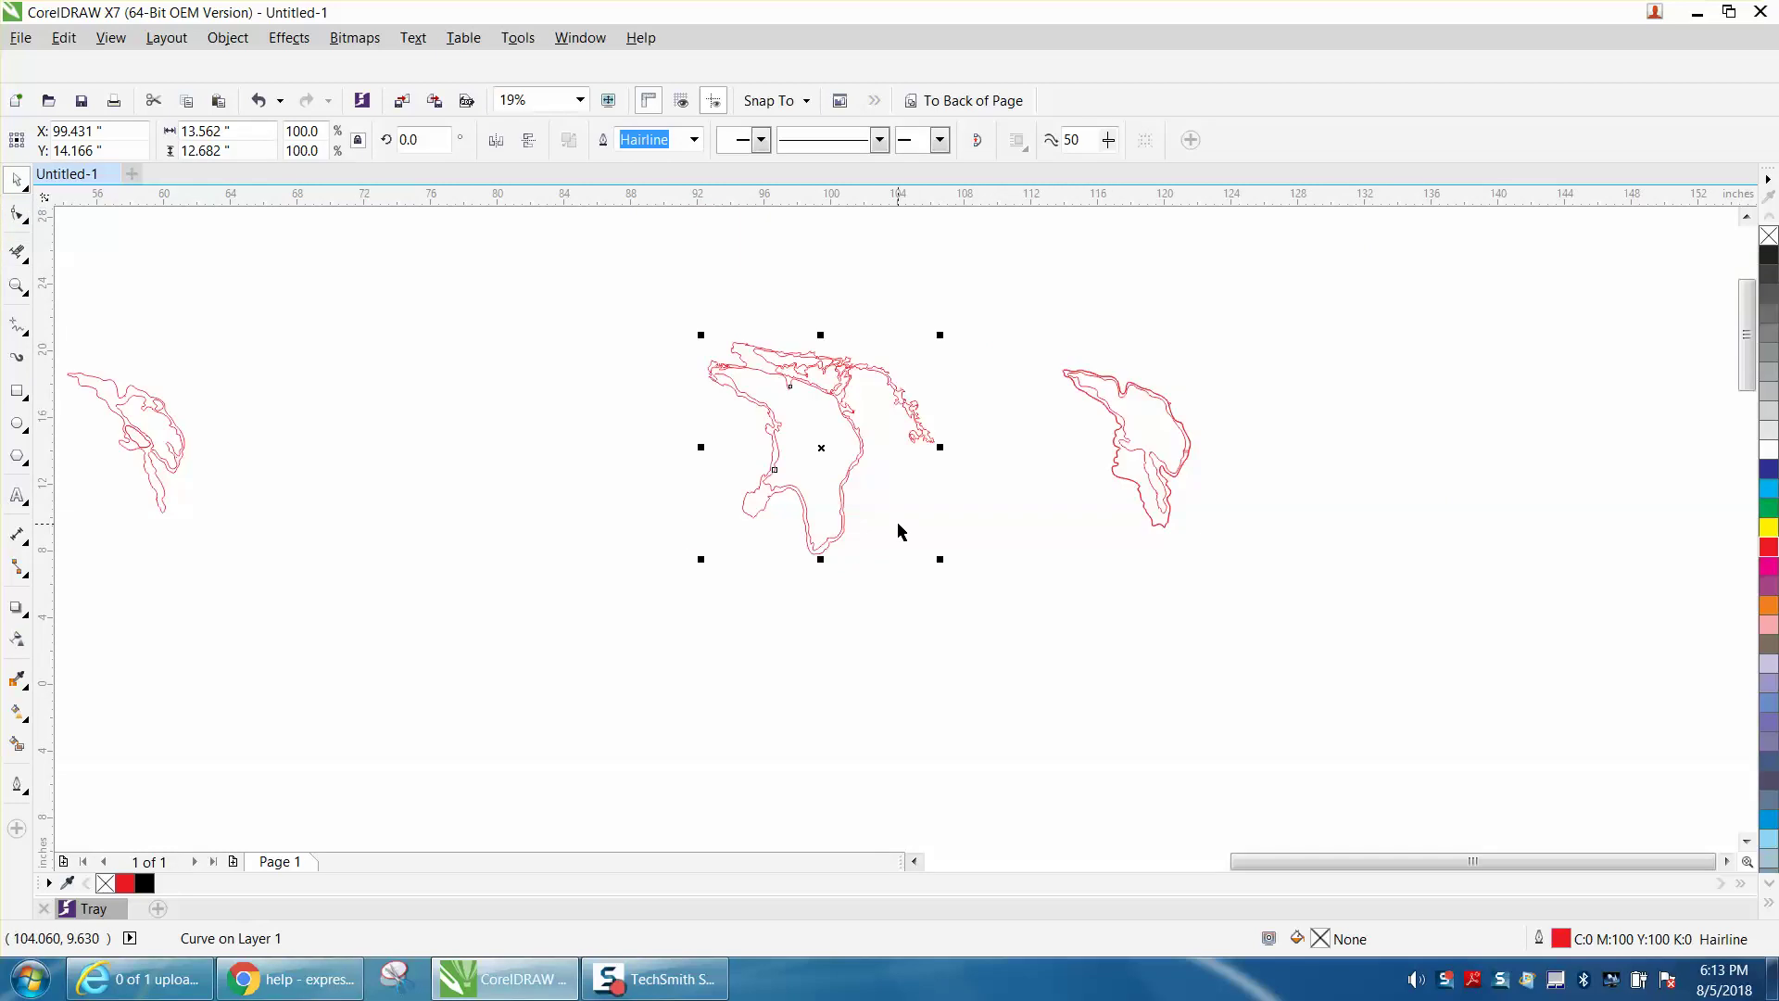
key(Left)
key(Left)
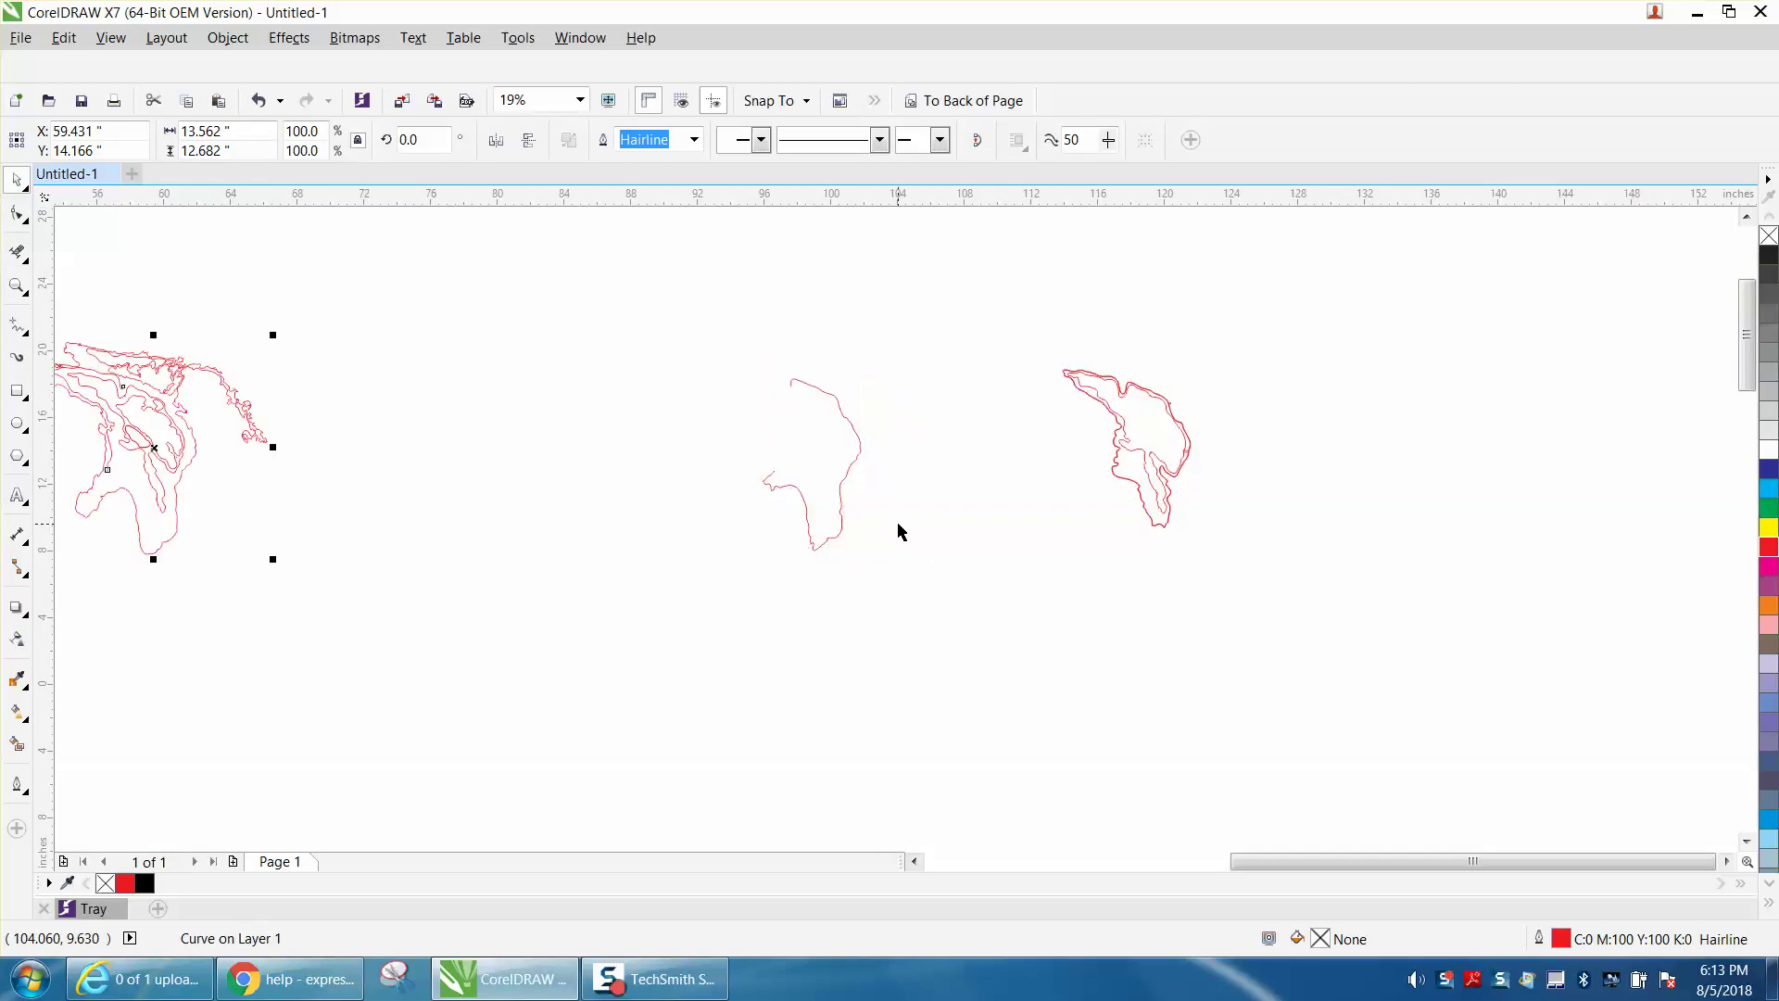
Delete the leftover open curve remaining at the outline's former position.
scroll(1004, 548, down, 2)
click(930, 493)
key(Delete)
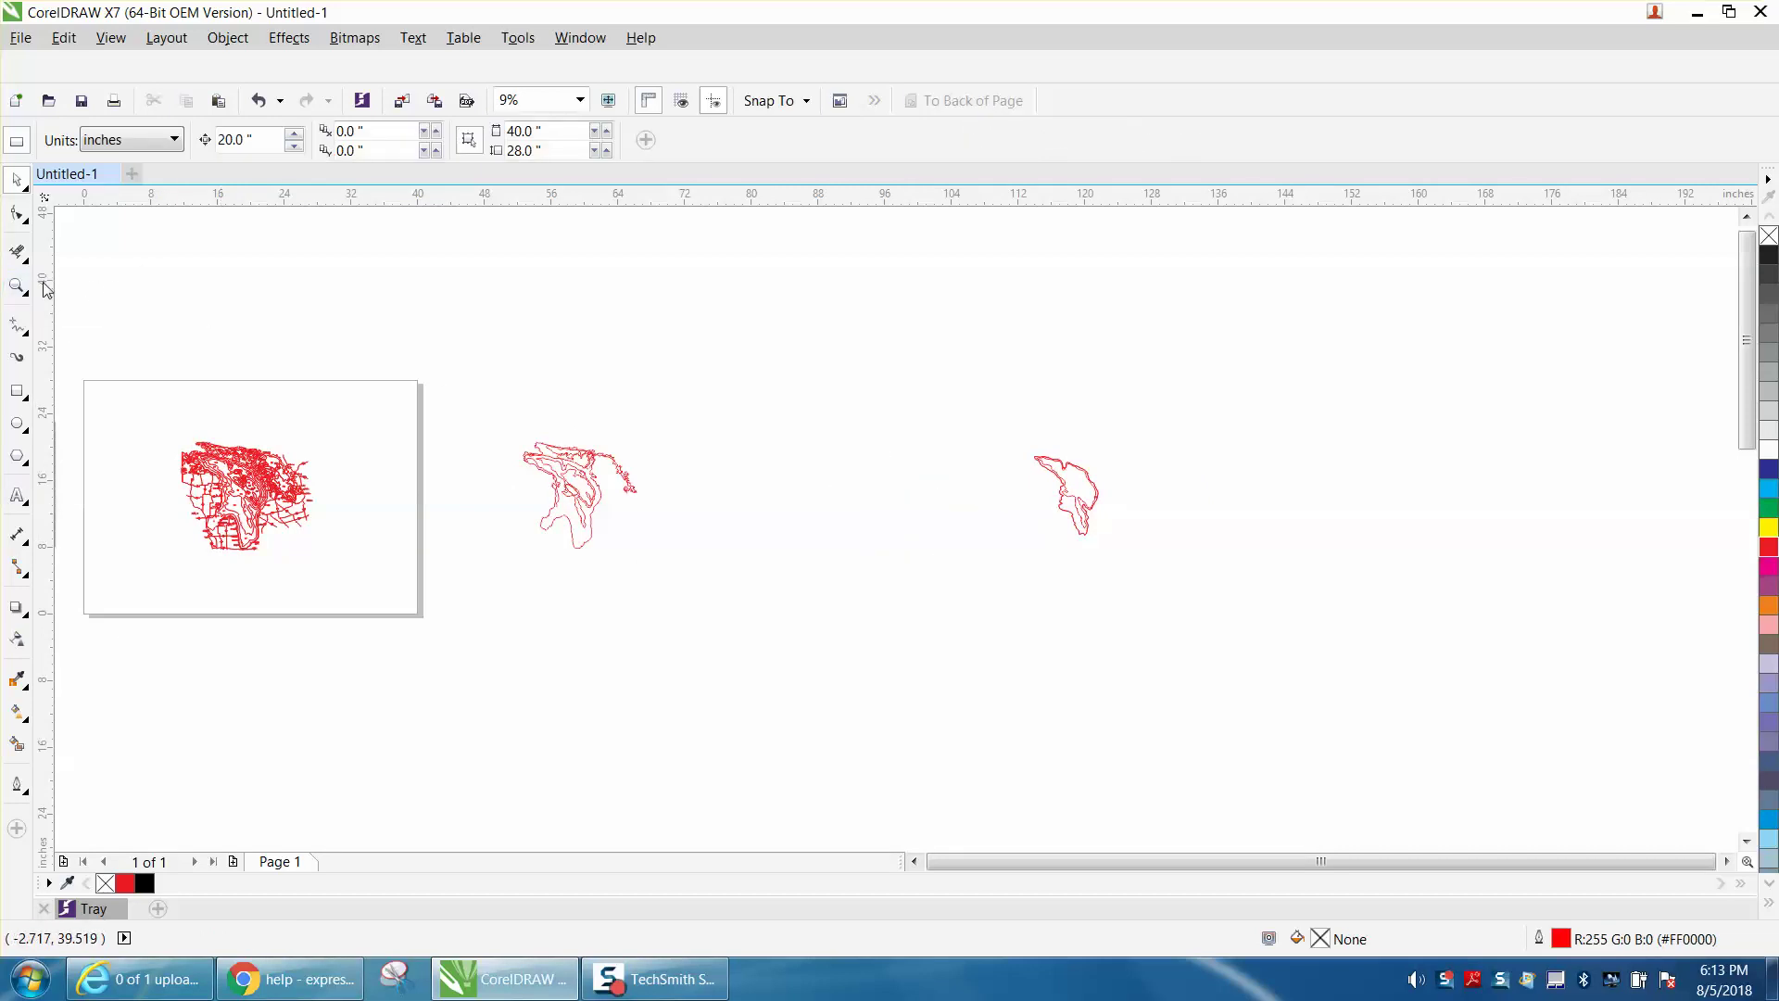
Move the node at the base of the small D-shaped loop onto the adjoining contour and remove the loop with Virtual Segment Delete.
click(29, 289)
drag(523, 440, 755, 568)
drag(352, 289, 700, 416)
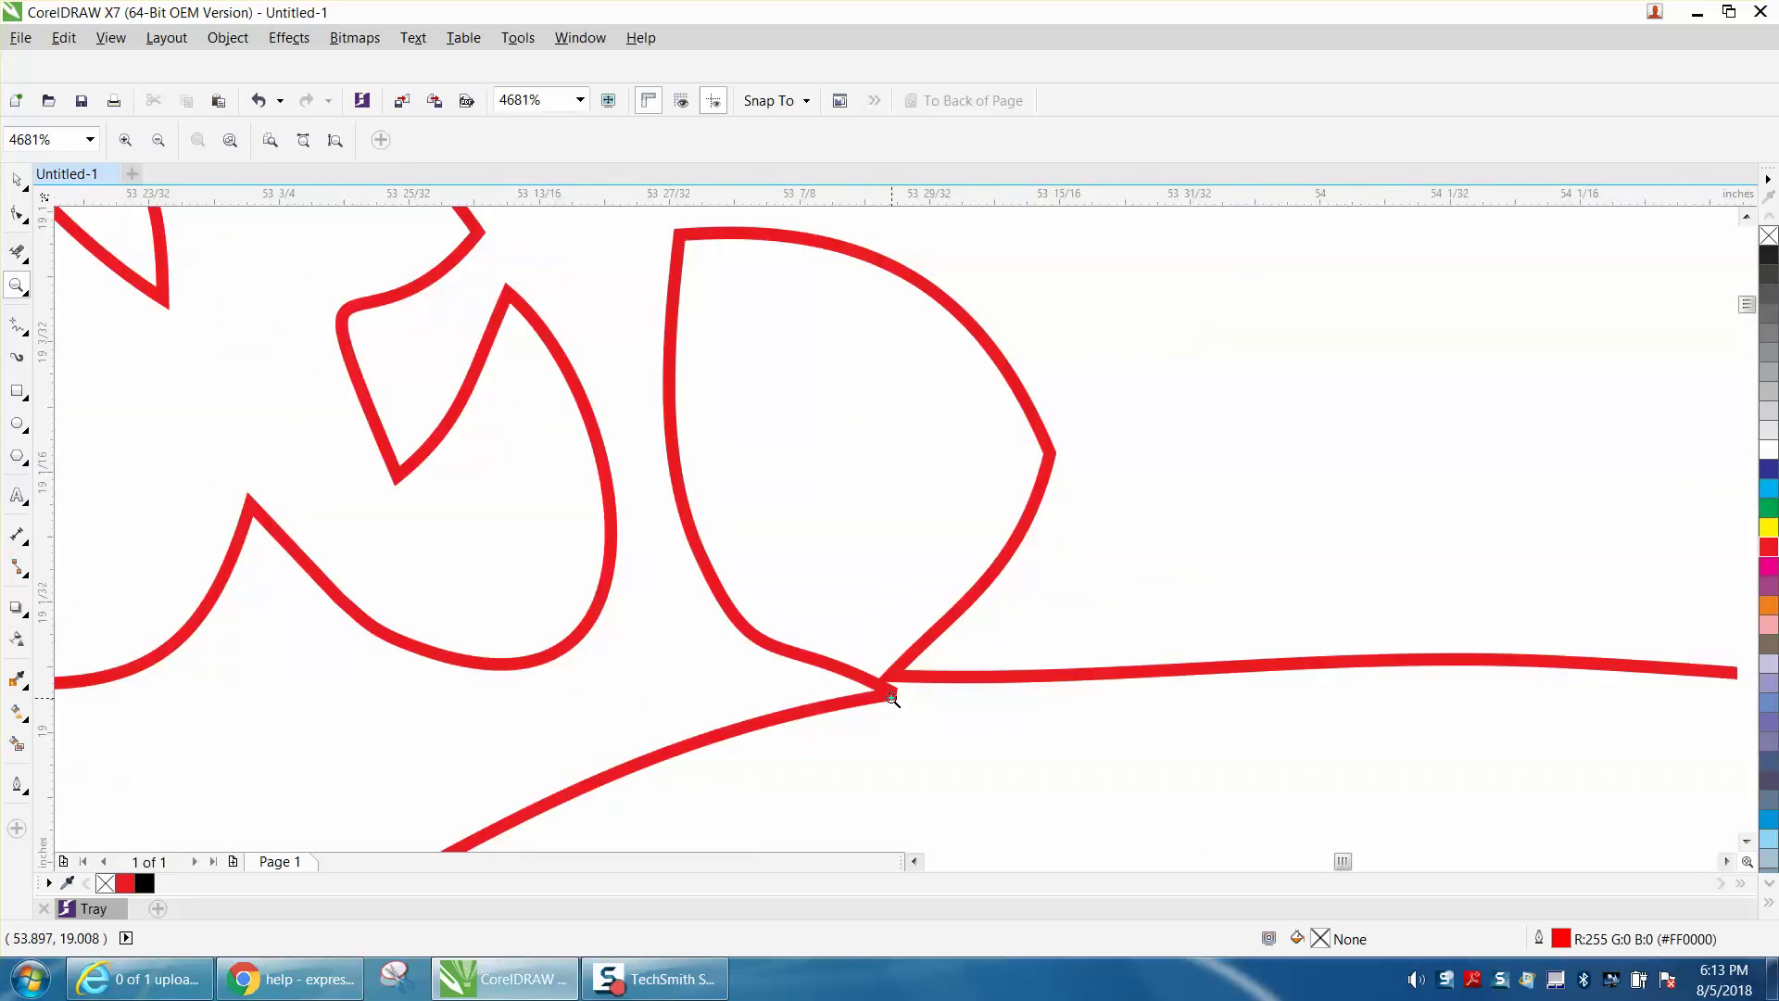
scroll(815, 636, down, 2)
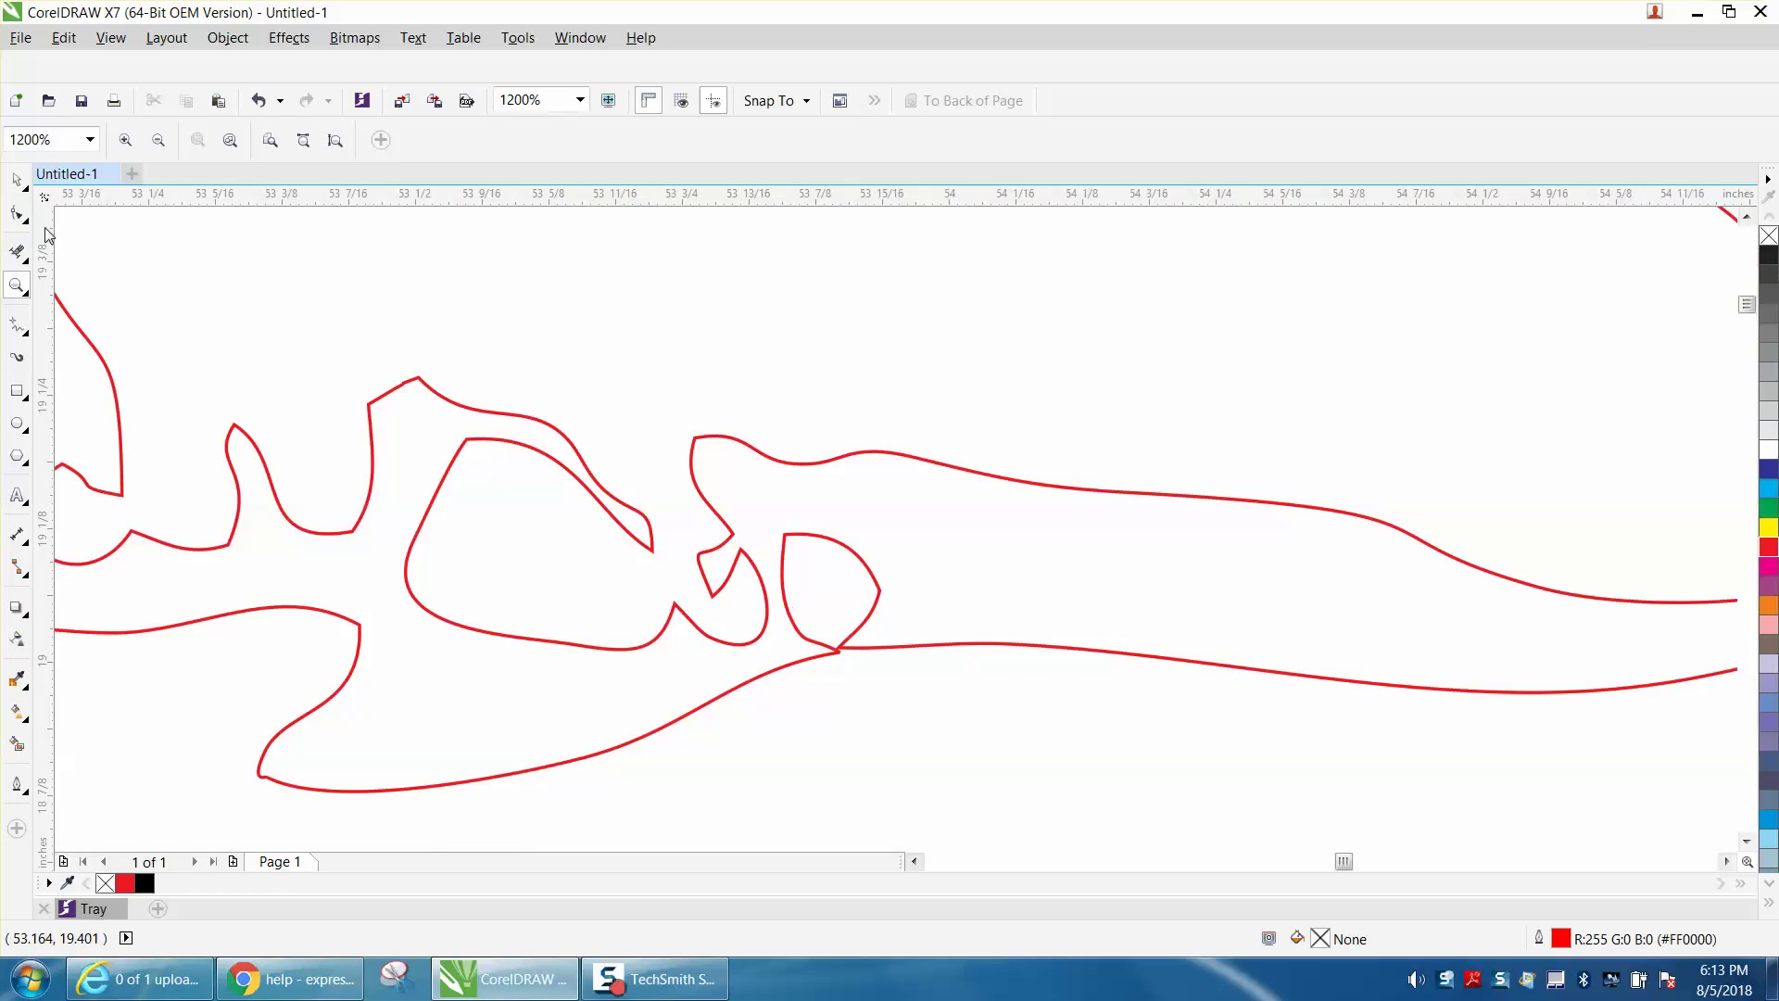
click(19, 287)
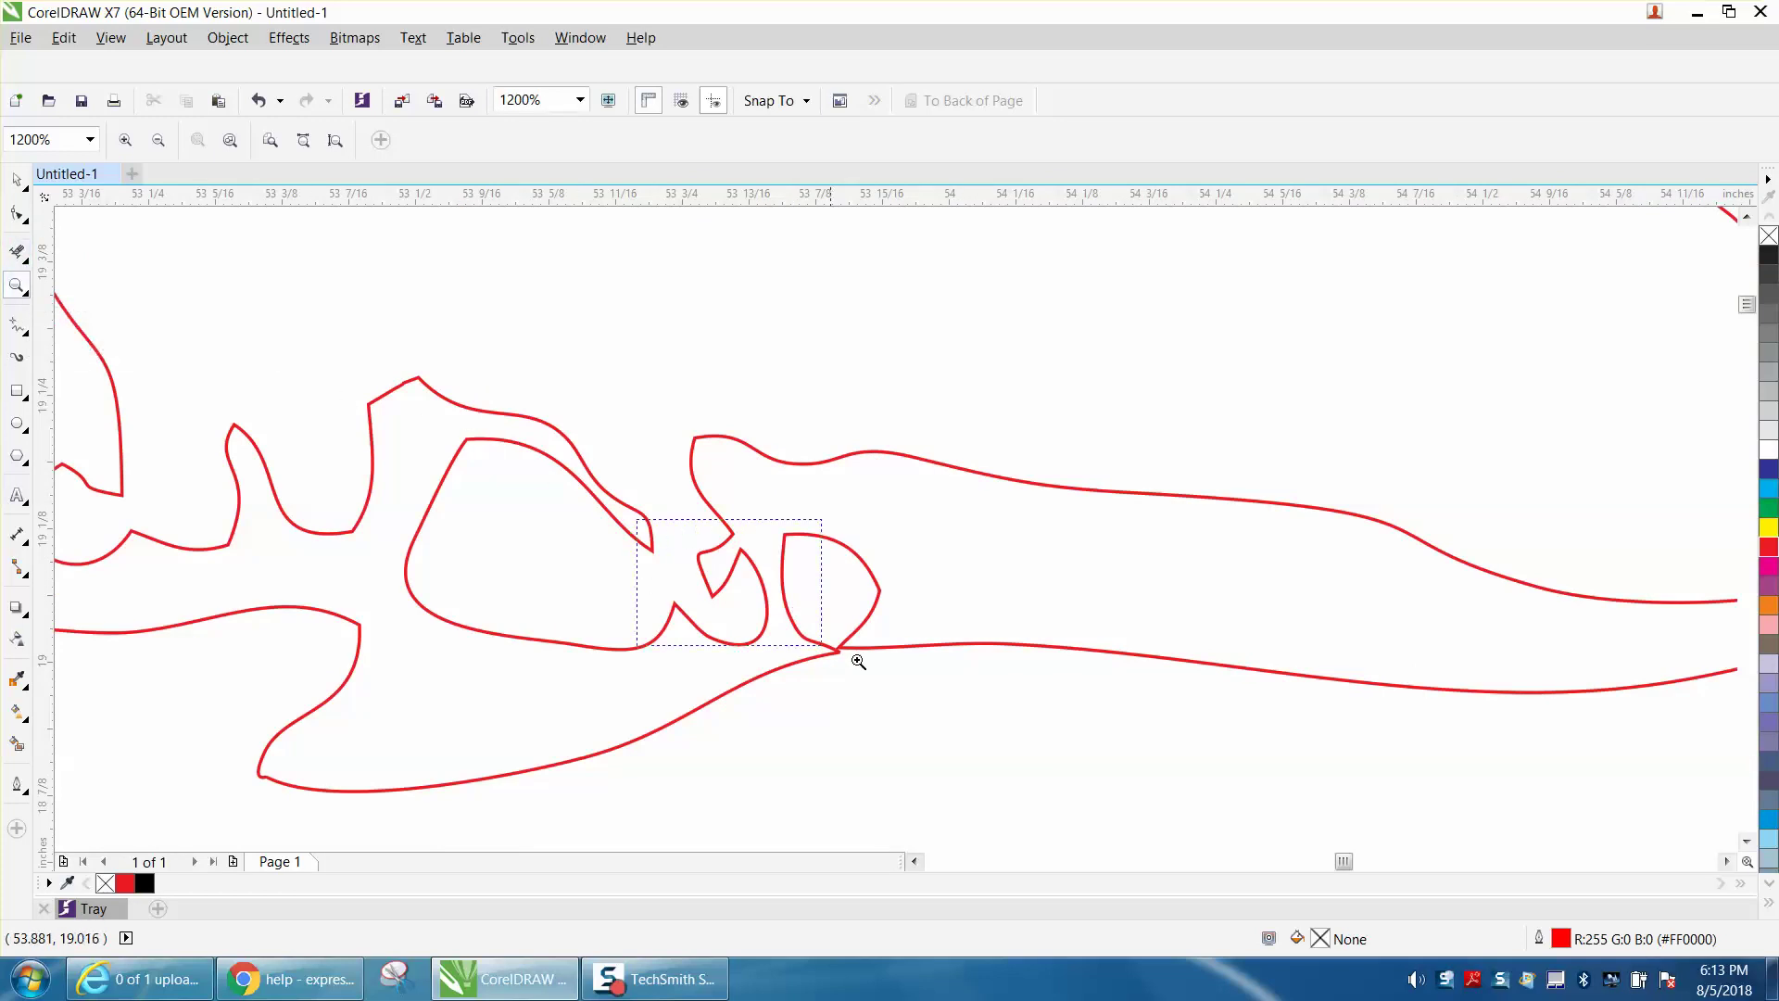
drag(719, 588, 1037, 732)
click(19, 213)
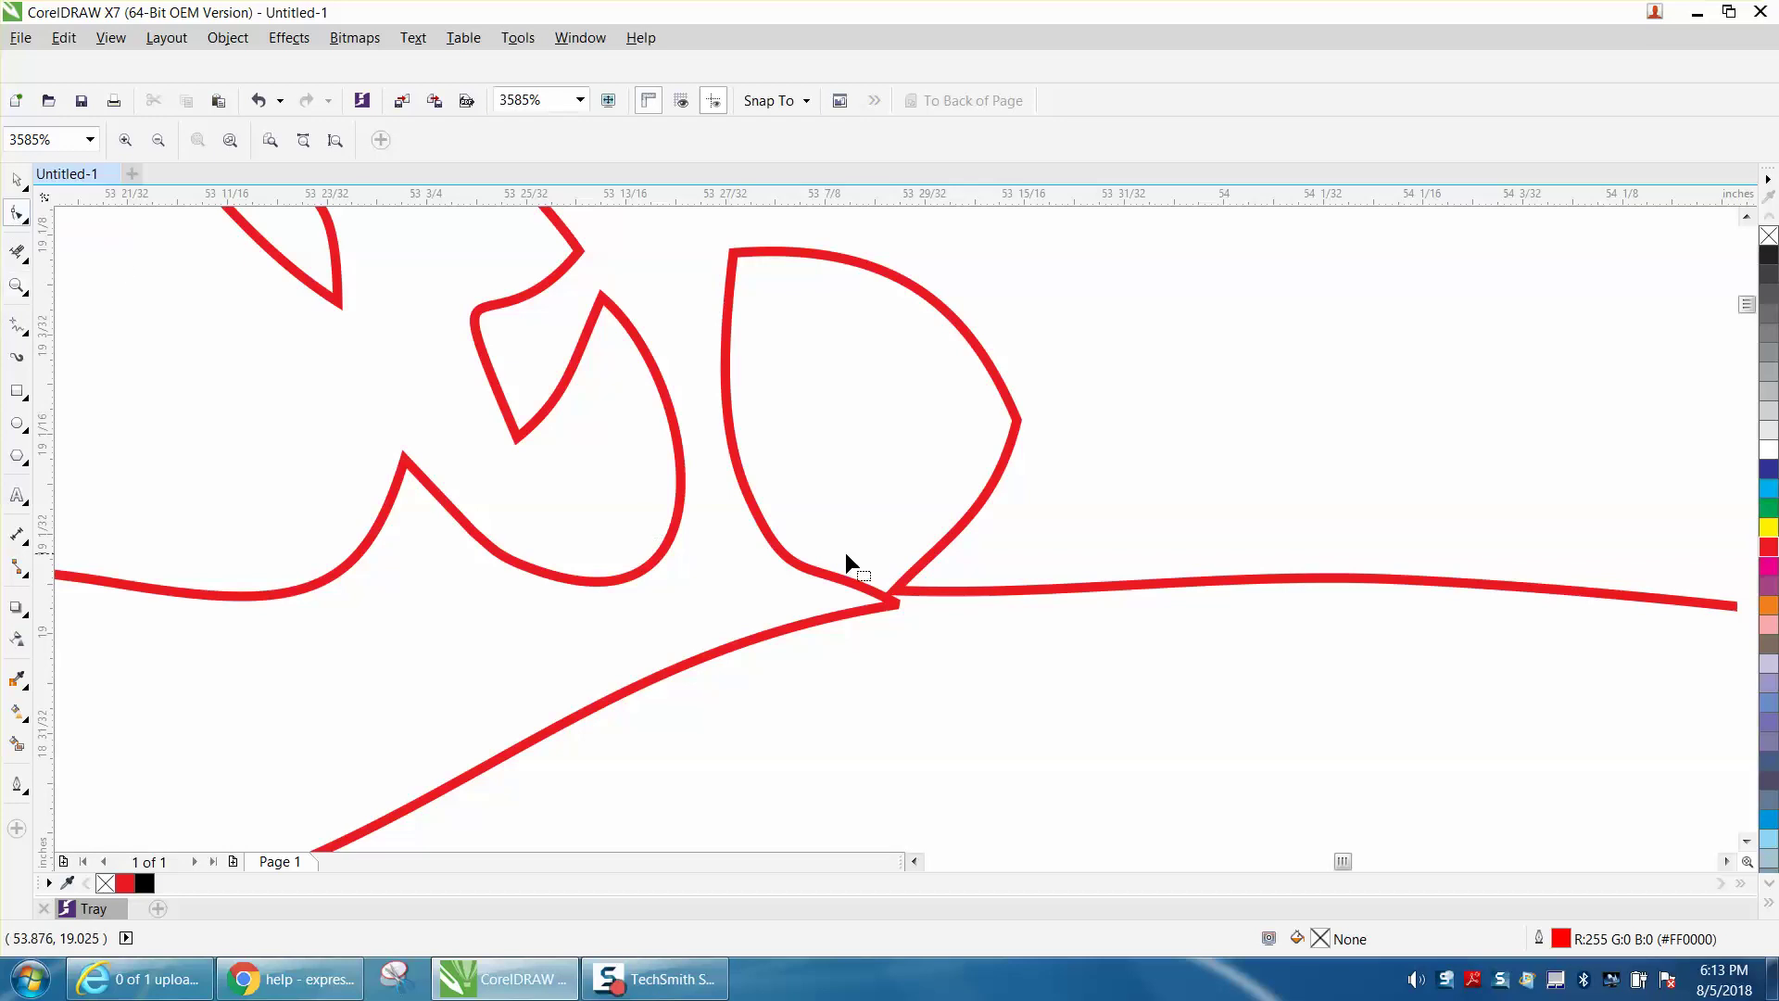
click(889, 604)
drag(894, 609, 897, 596)
click(18, 251)
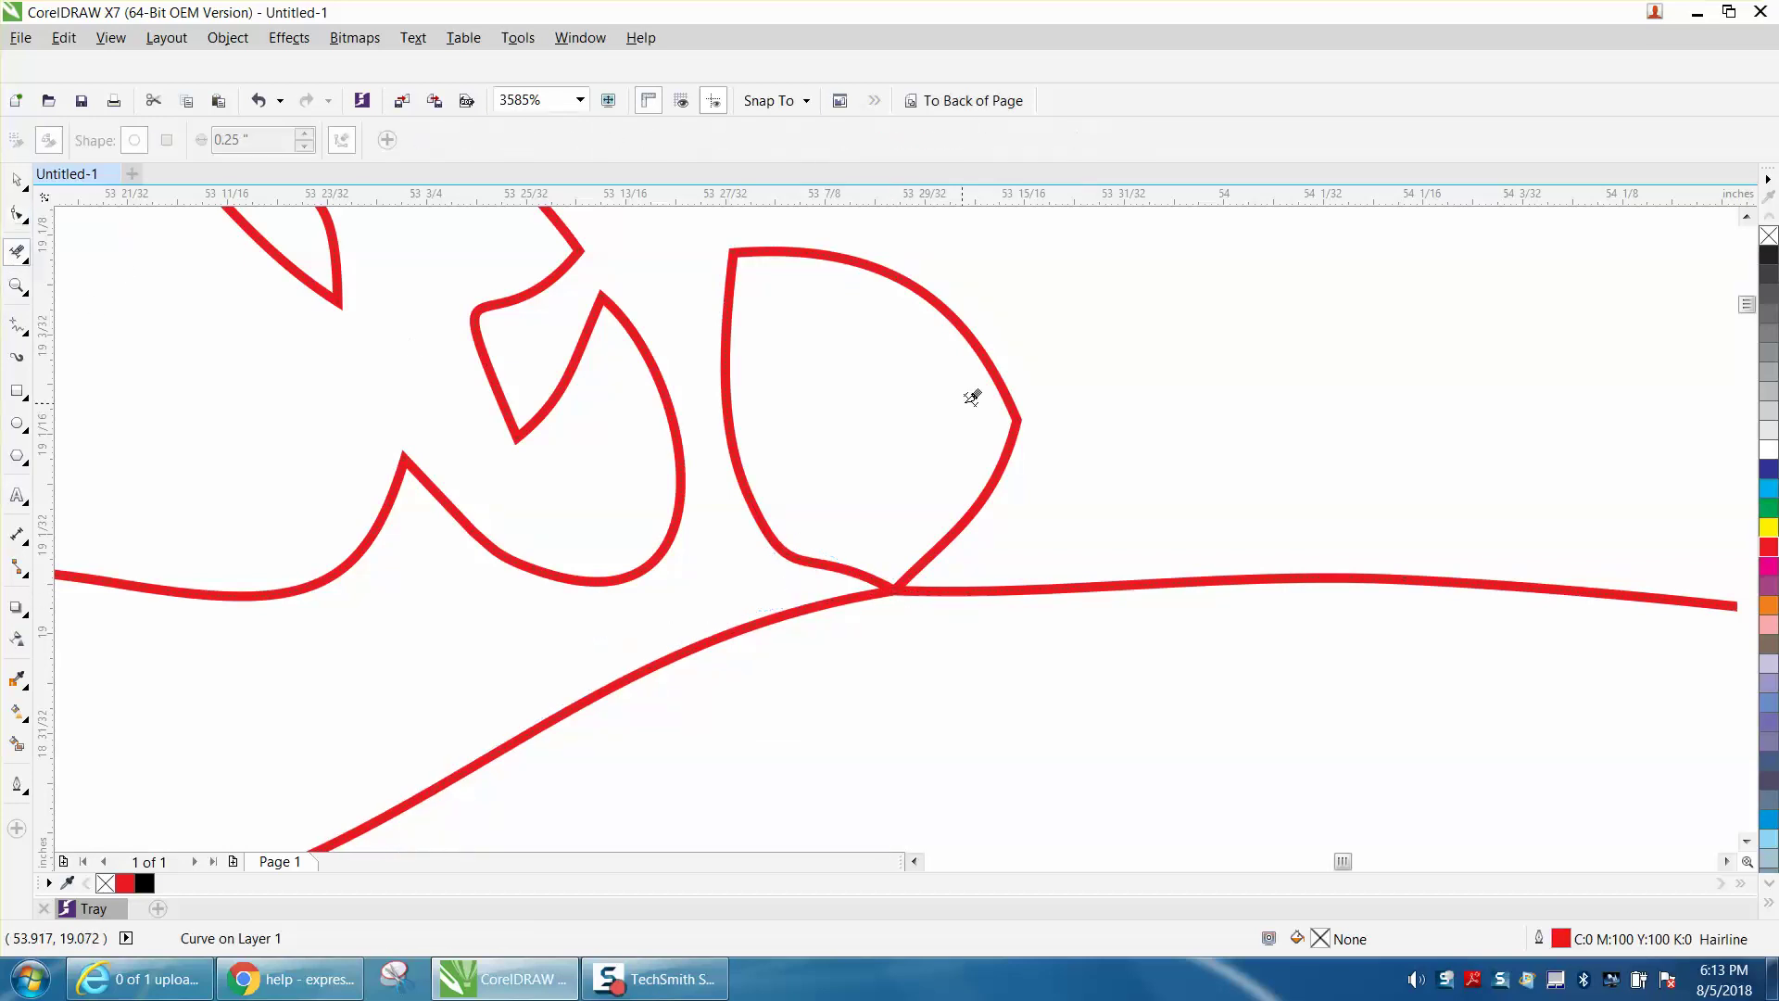
click(1008, 387)
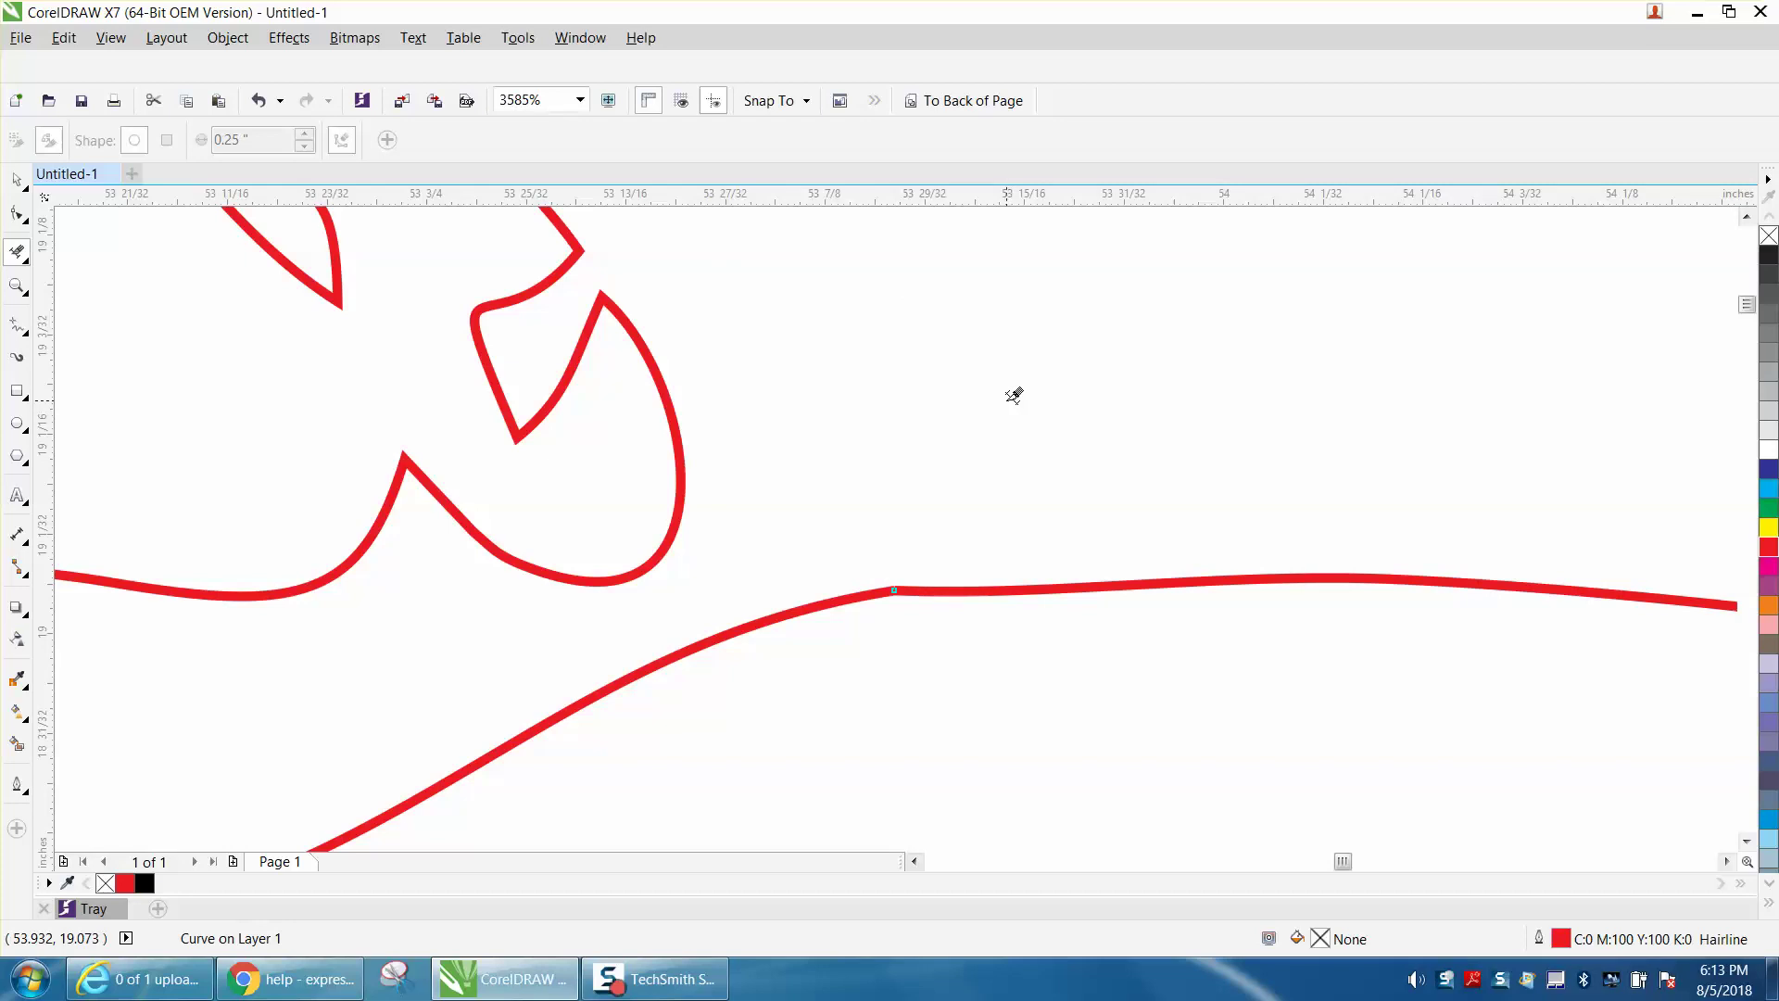
Examine the outline's inner and outer contours by selecting curves around the small oval shape and viewing the whole drawing.
key(F4)
scroll(952, 399, up, 3)
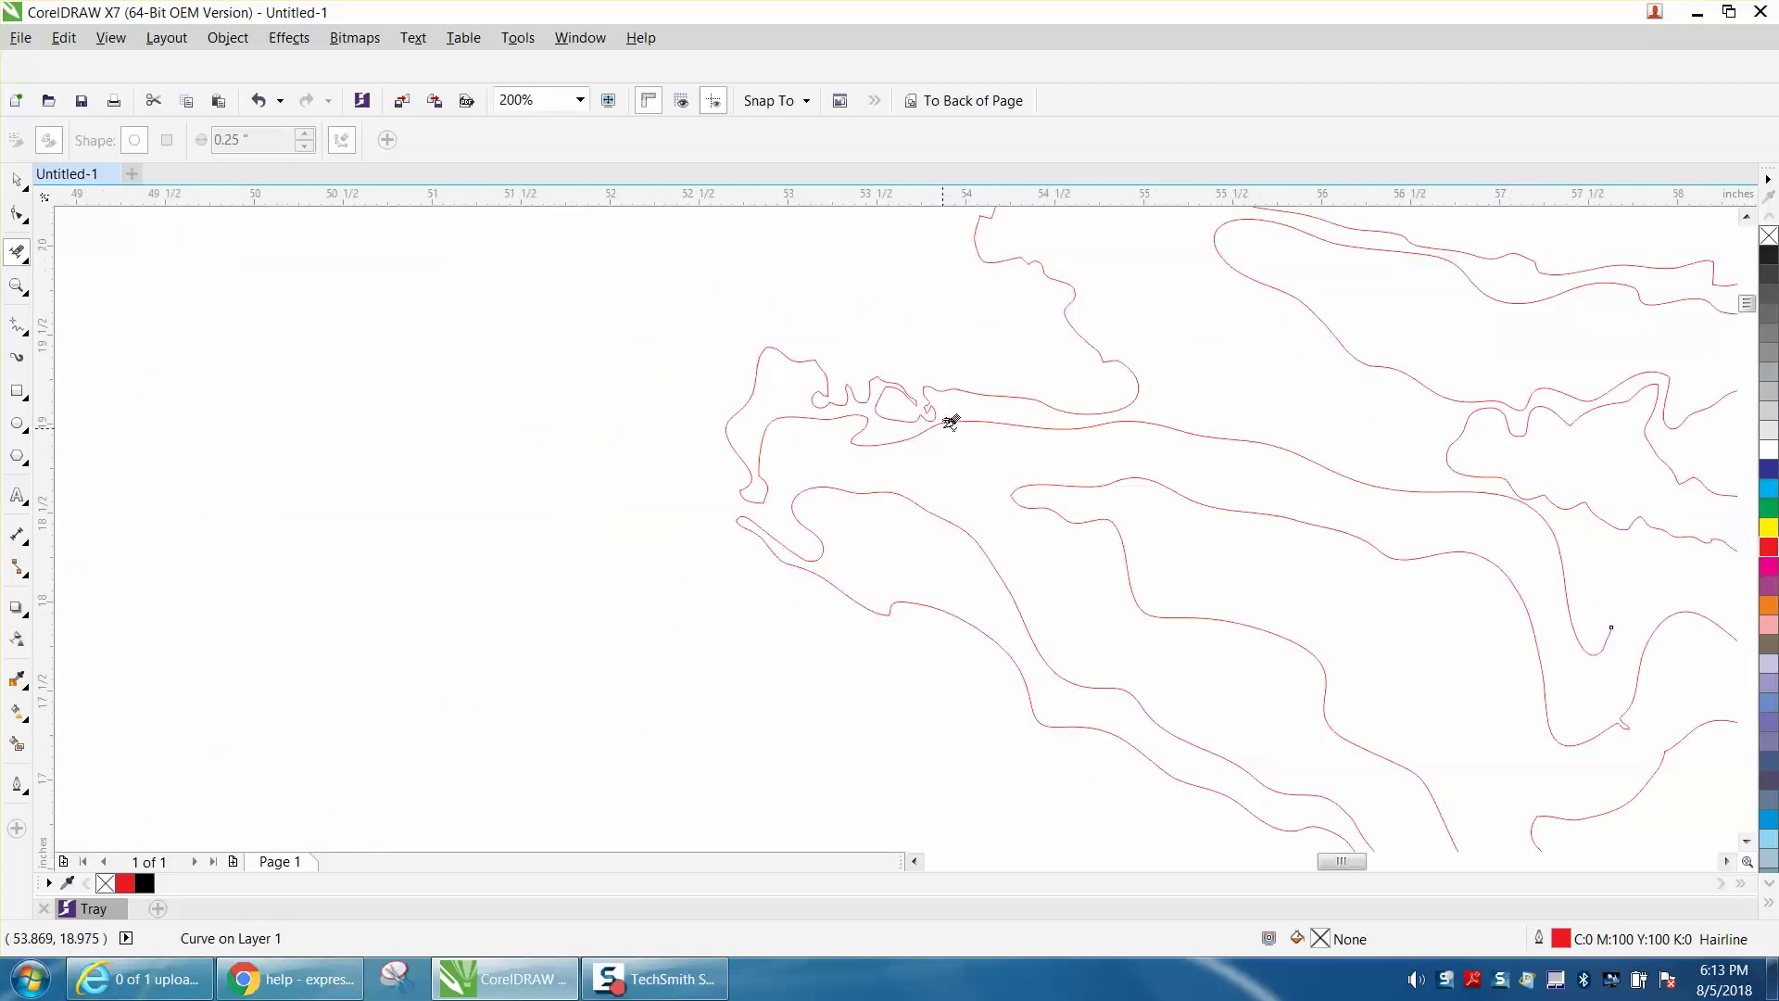
scroll(952, 421, down, 4)
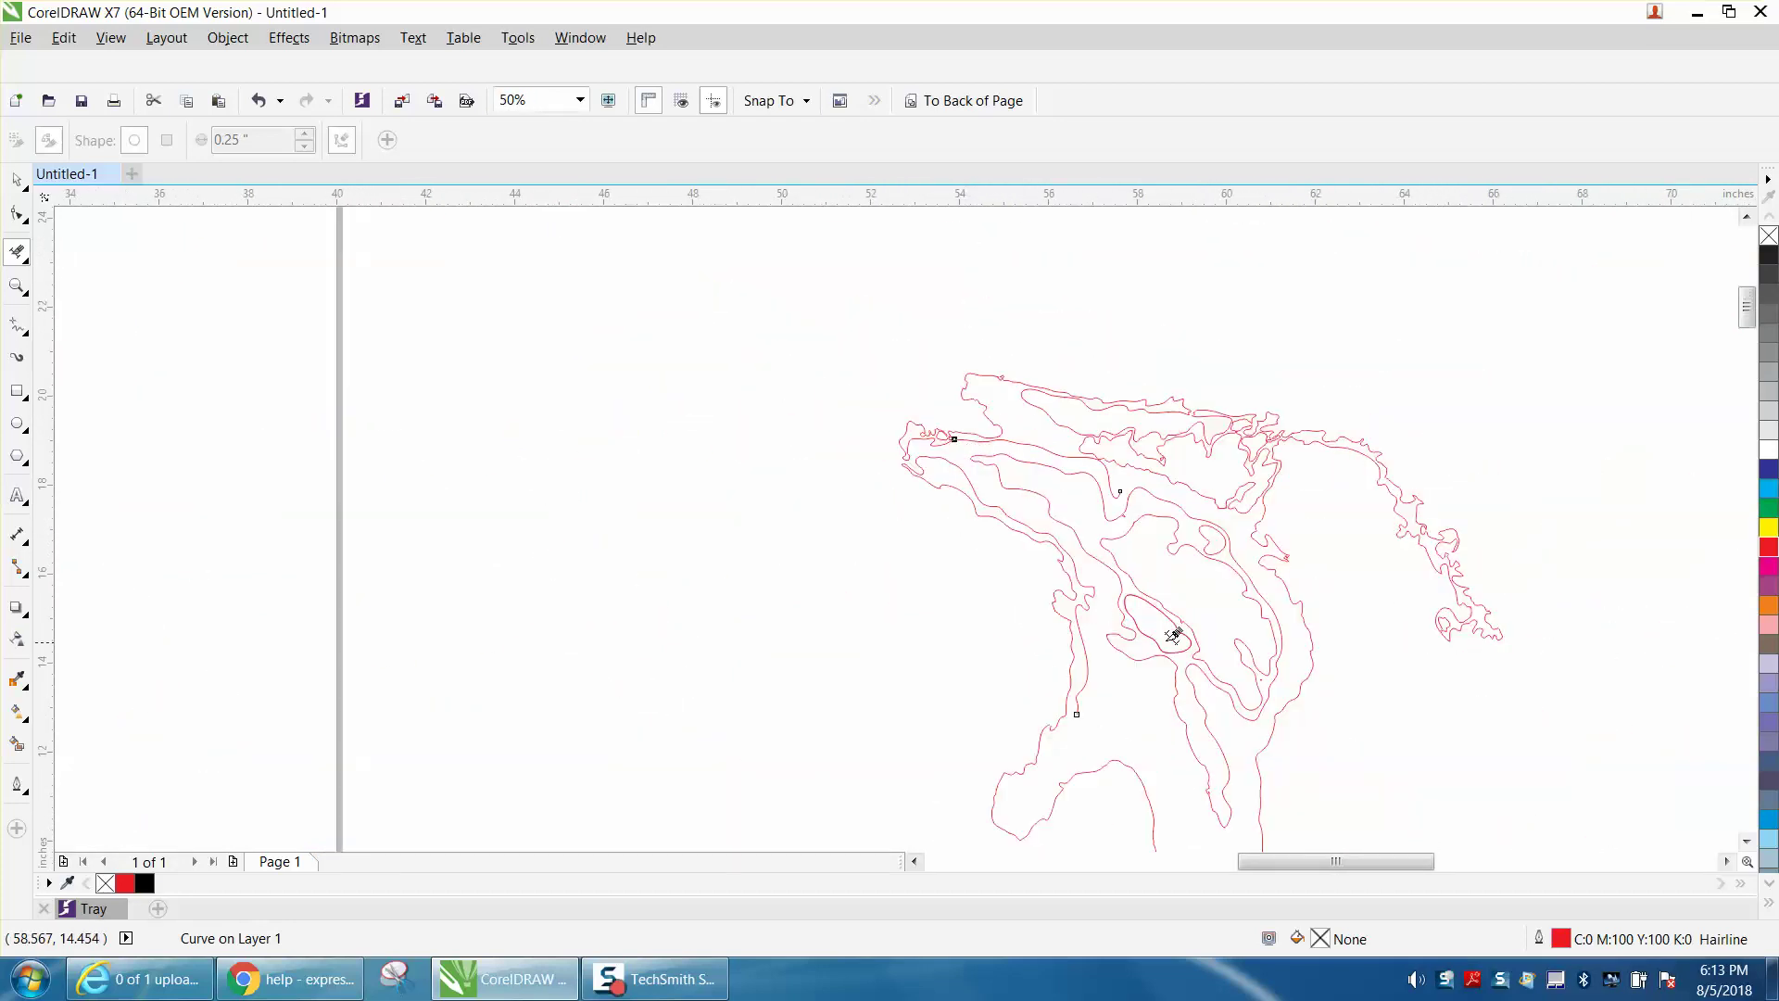
click(23, 291)
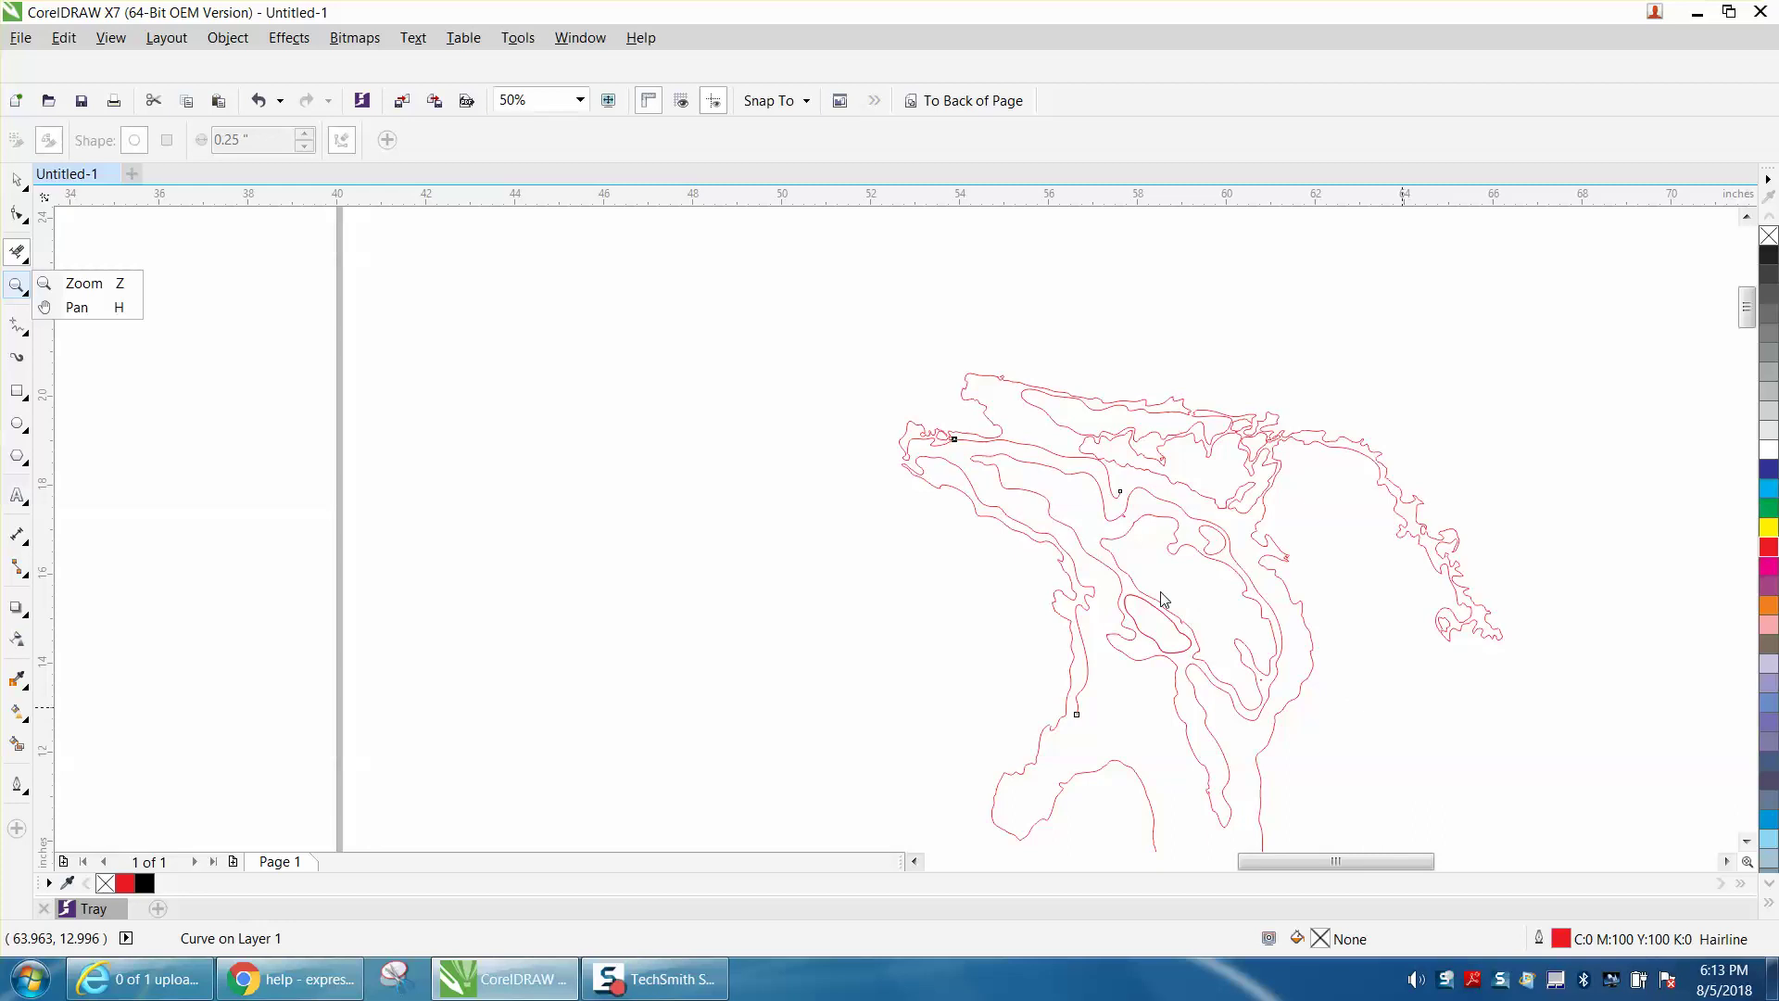
click(93, 284)
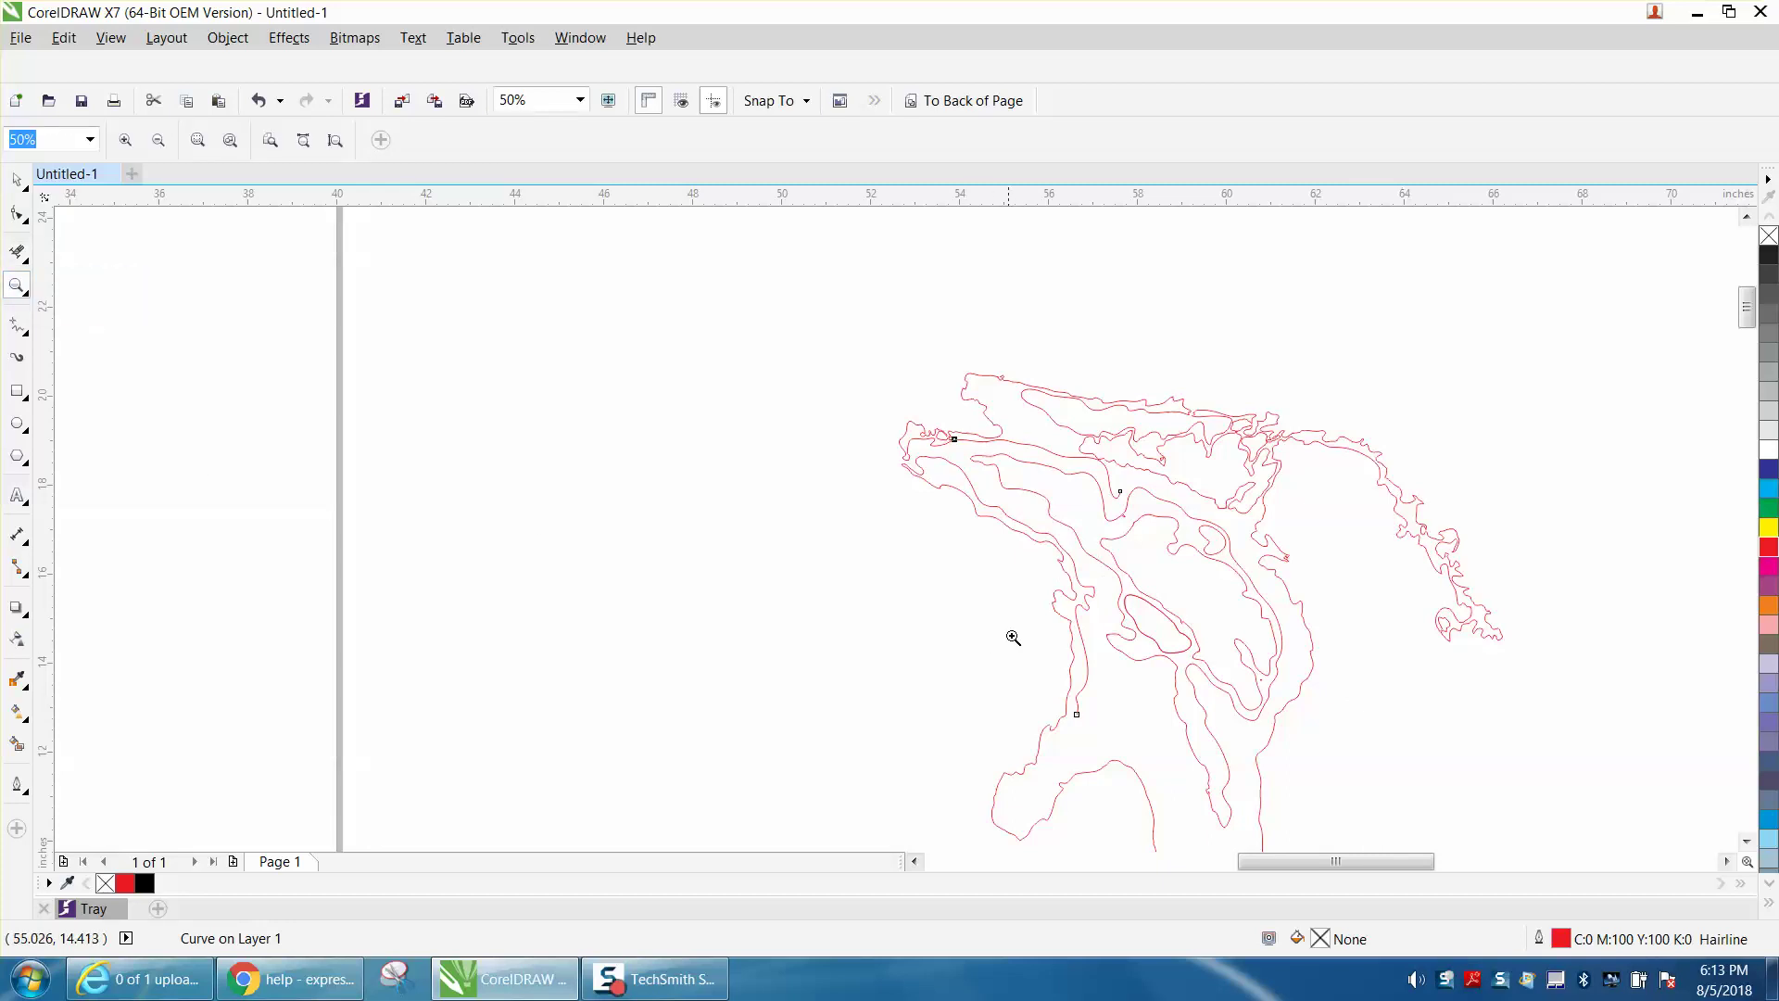
drag(1062, 589, 1260, 713)
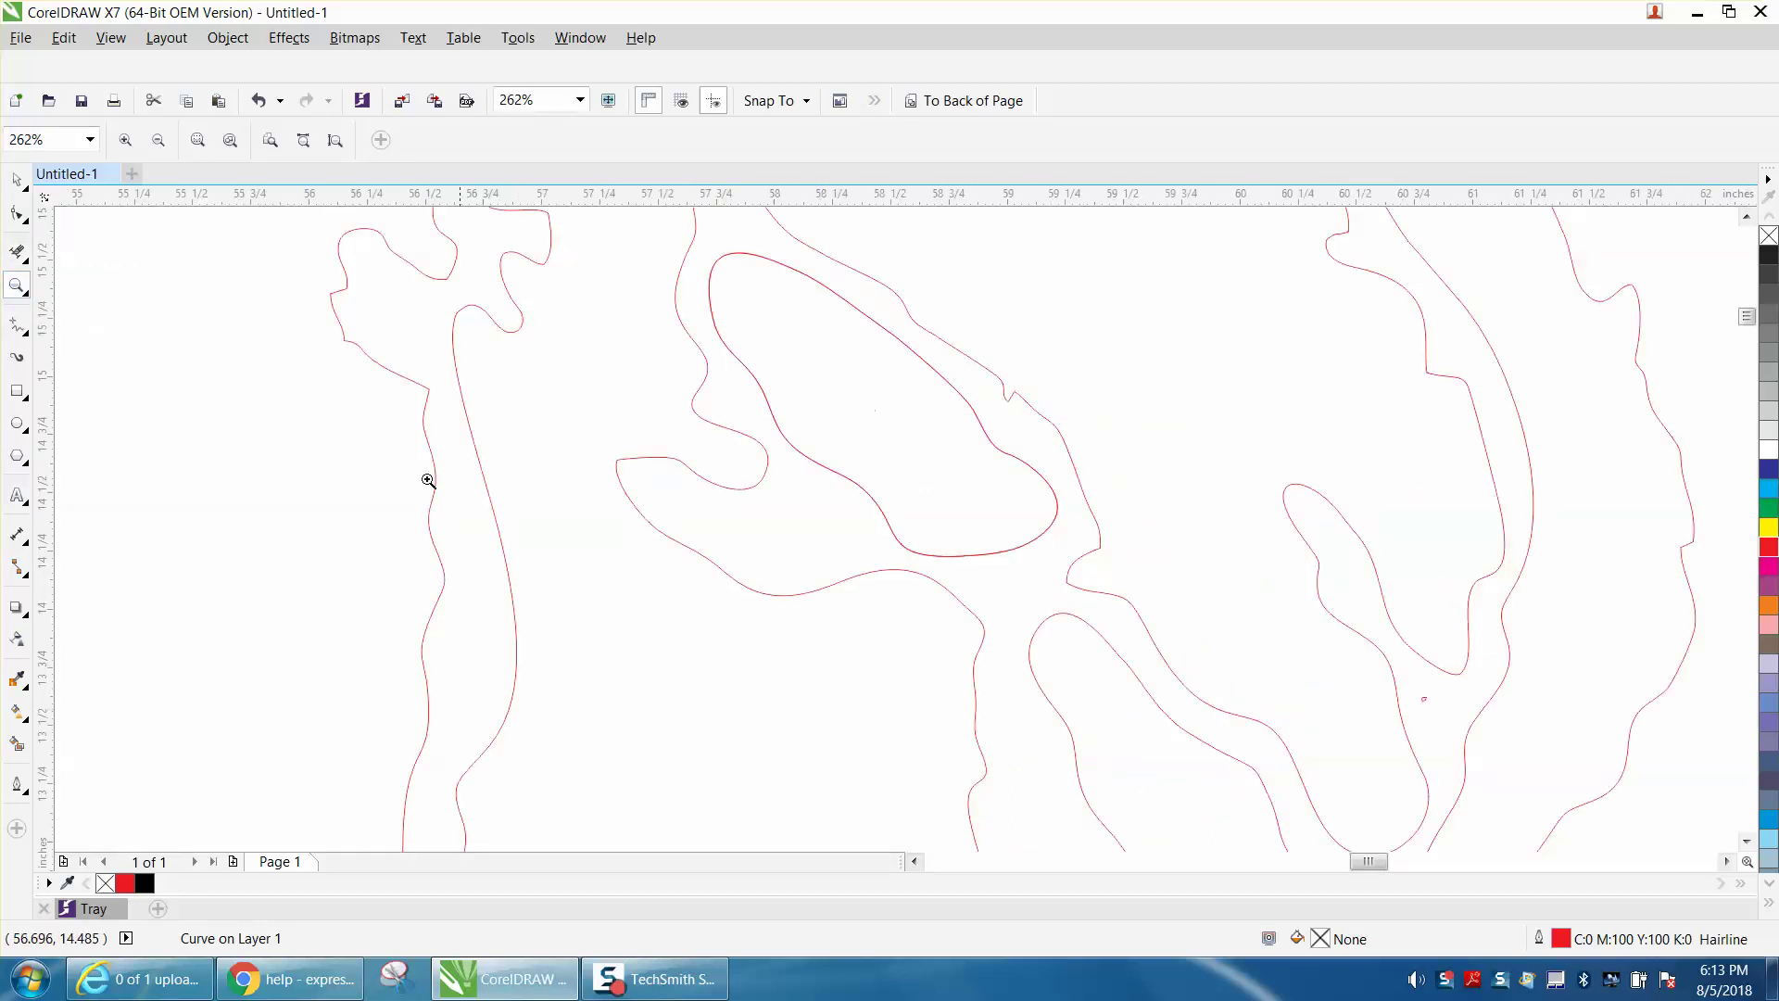
click(17, 180)
click(571, 271)
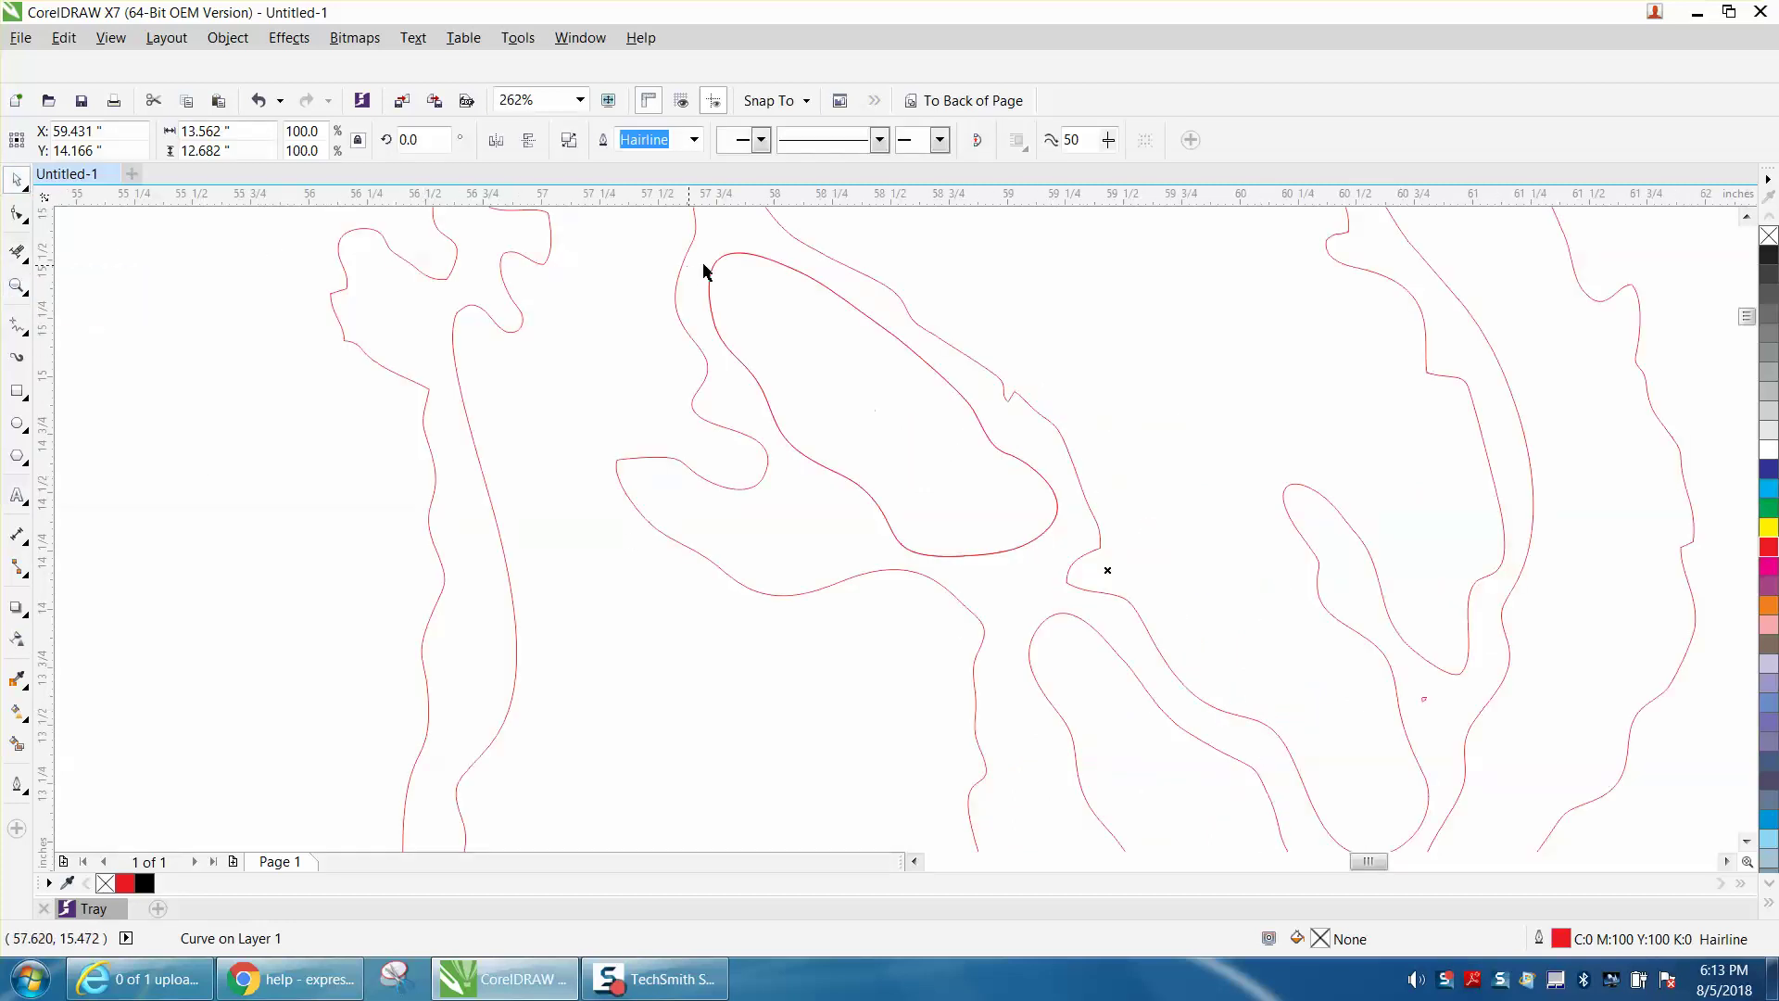
mouse_move(500, 284)
mouse_down()
mouse_move(675, 278)
mouse_move(743, 254)
mouse_move(742, 318)
mouse_move(707, 377)
mouse_up()
scroll(953, 448, down, 5)
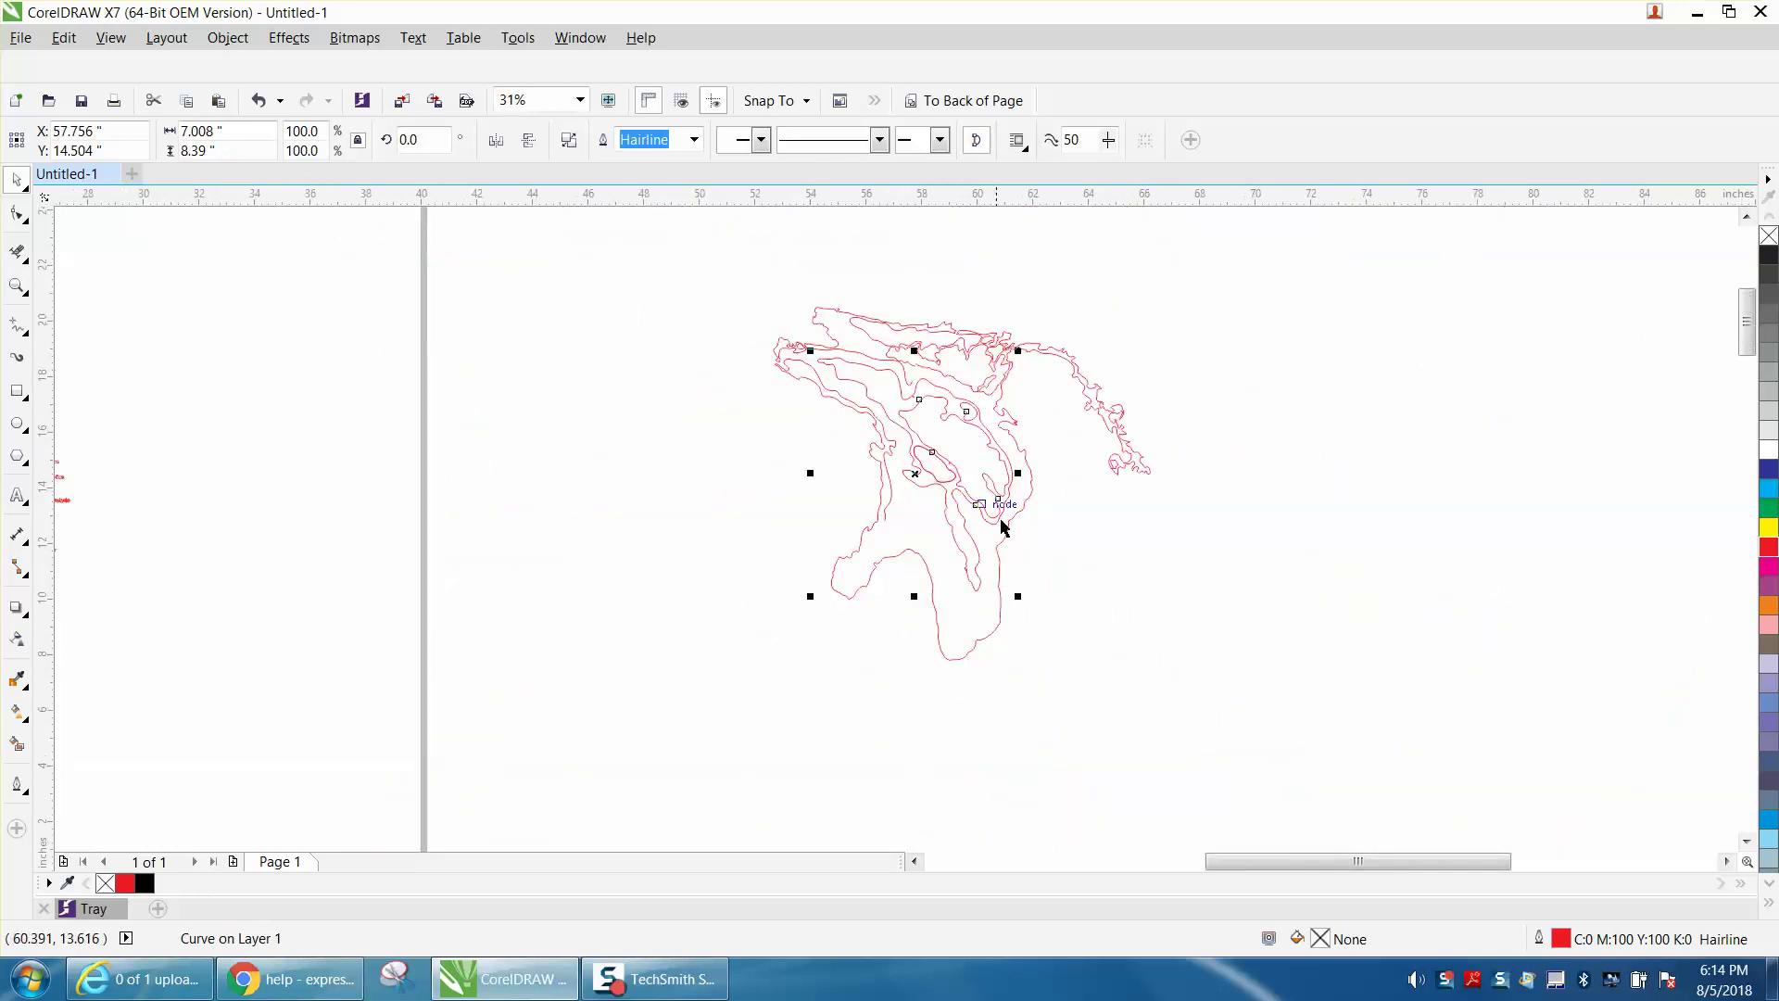
scroll(1039, 590, down, 2)
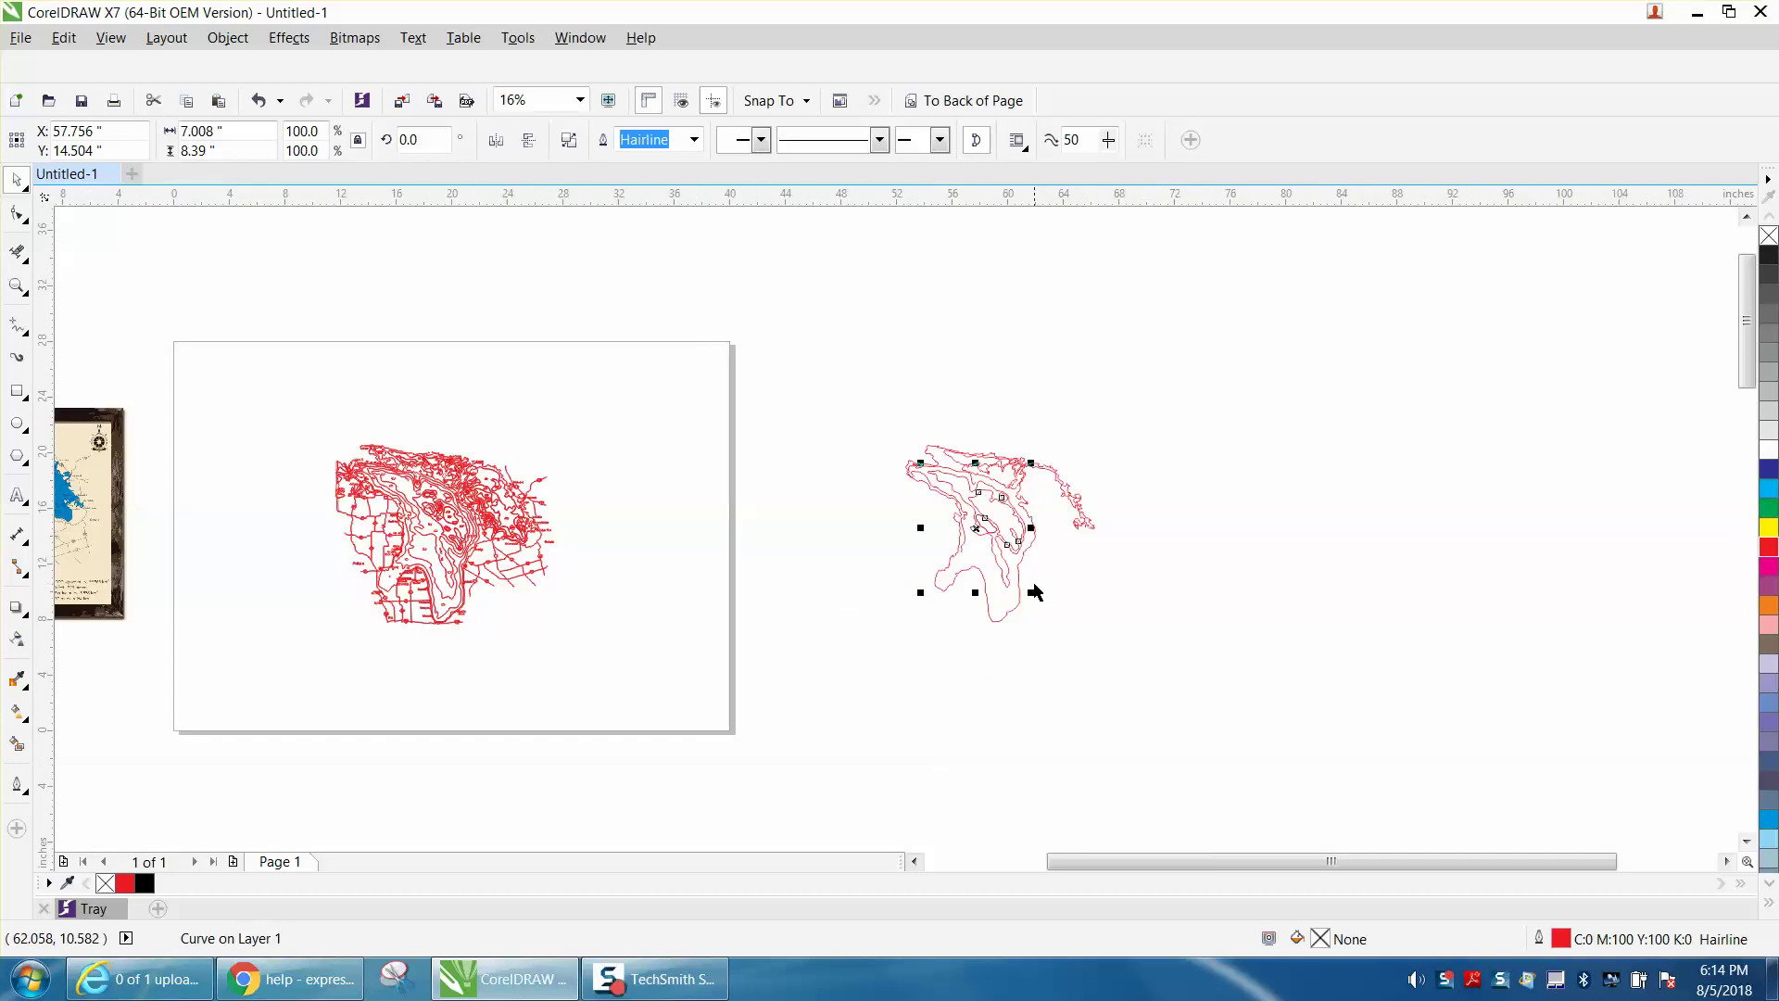
Move all curves of the cleaned outline 20 inches to the left, closer to the detailed map.
click(17, 285)
drag(343, 474, 1030, 636)
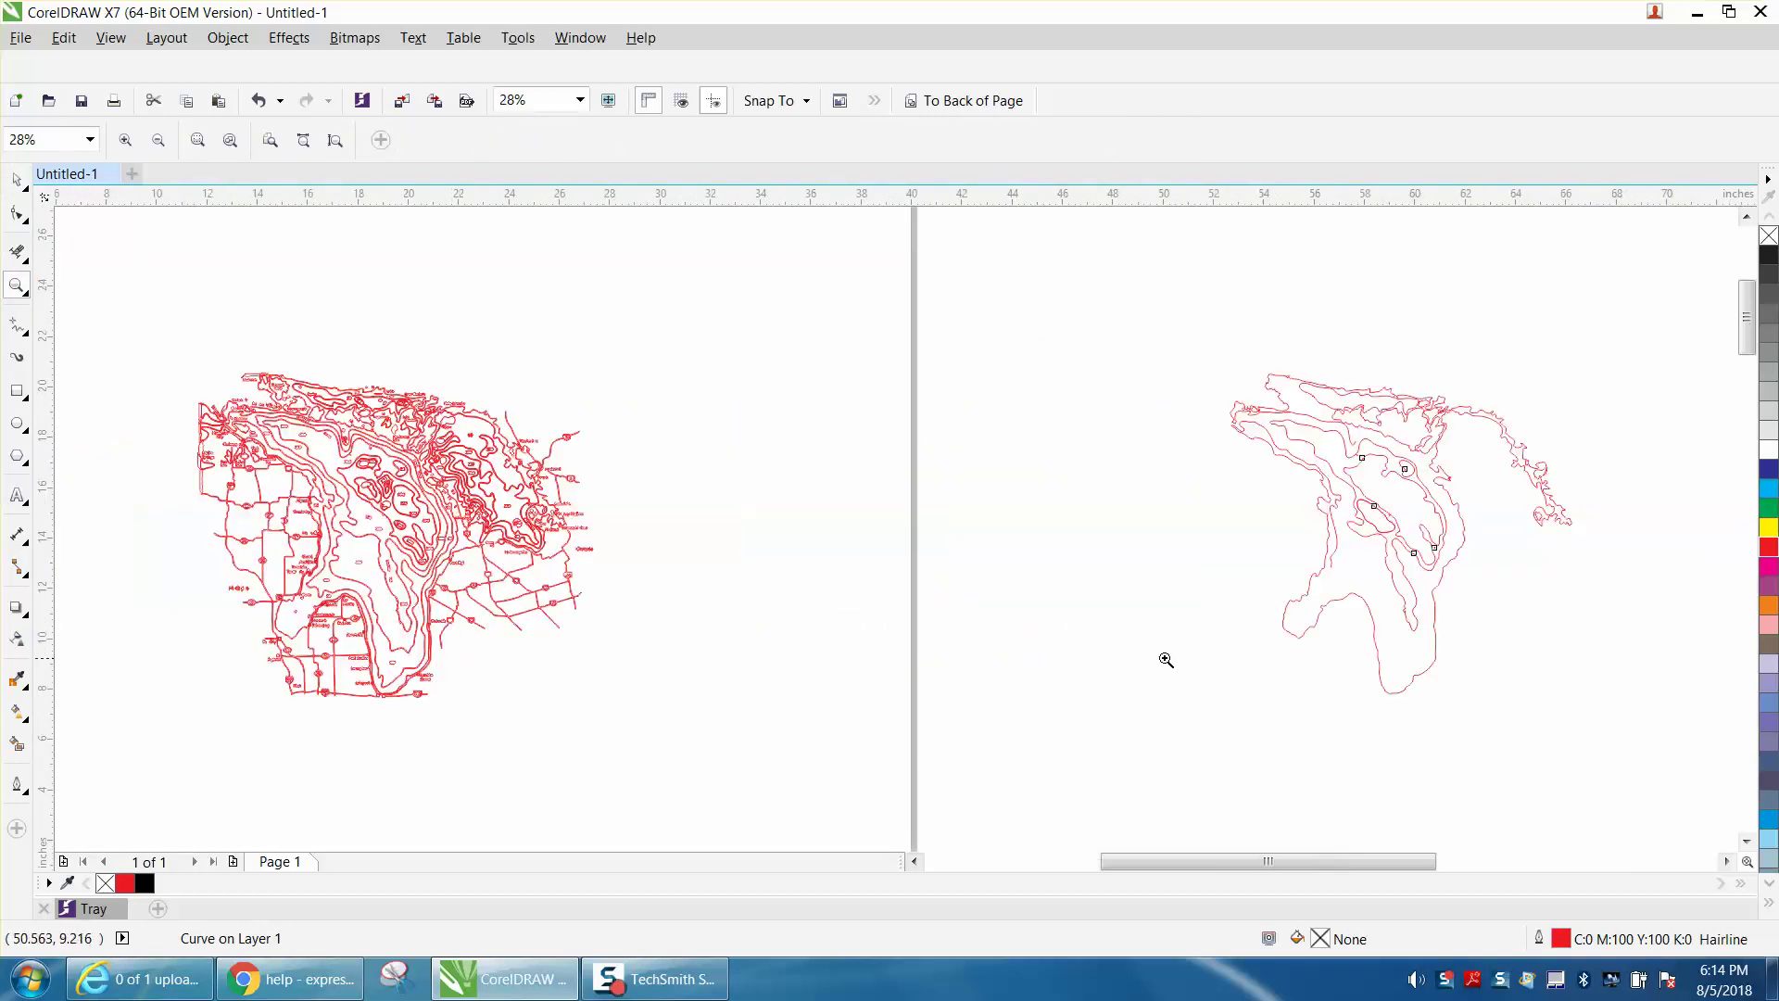
click(16, 179)
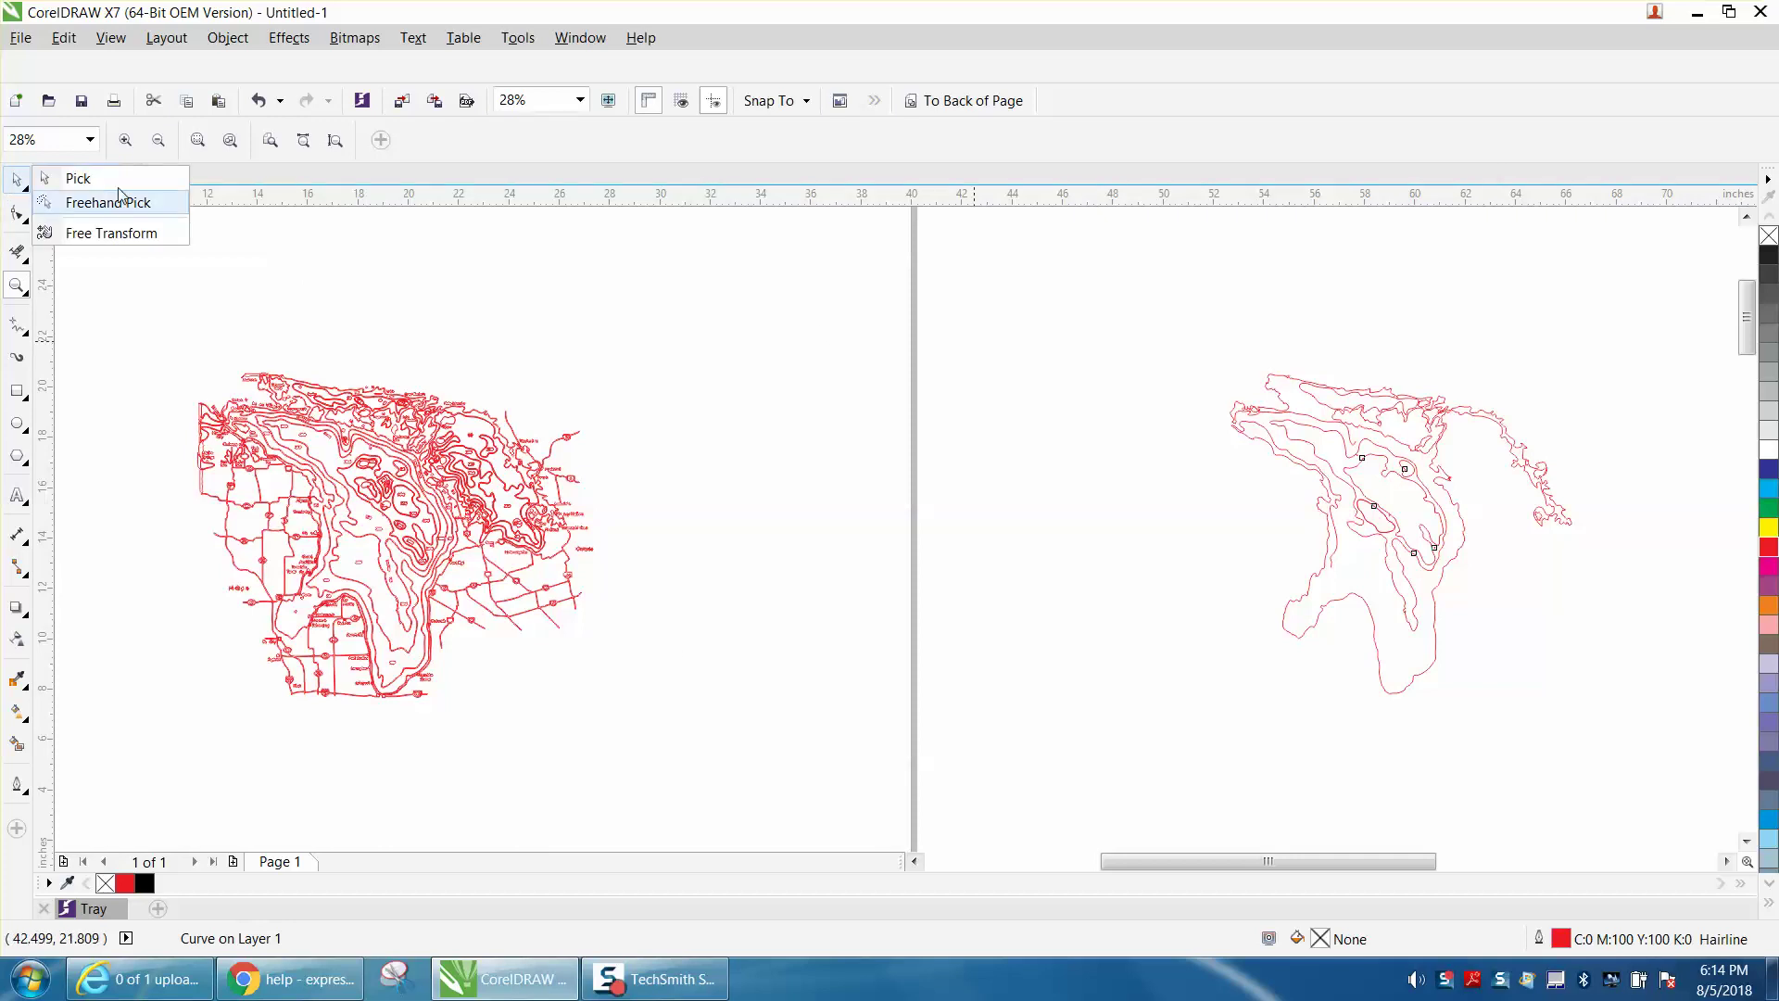
click(111, 180)
drag(1185, 331, 1629, 732)
key(Left)
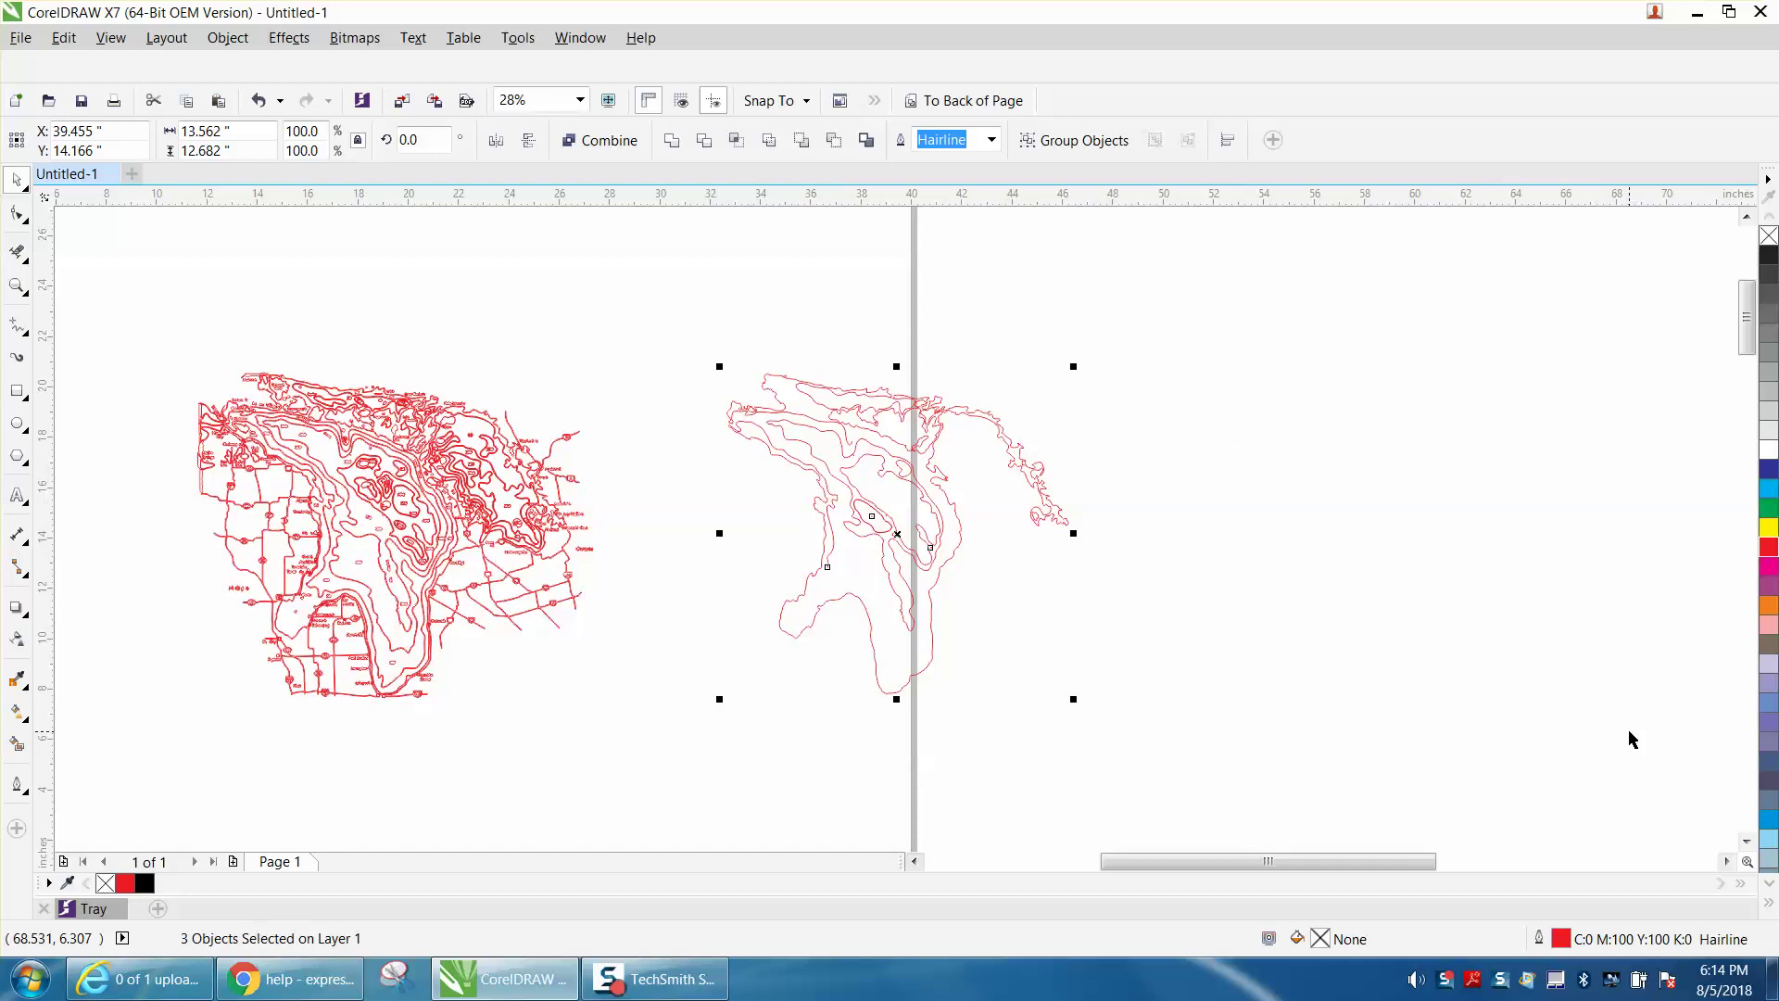
Move the detailed map and the cleaned outline together 40 inches to the right, off the page.
key(F3)
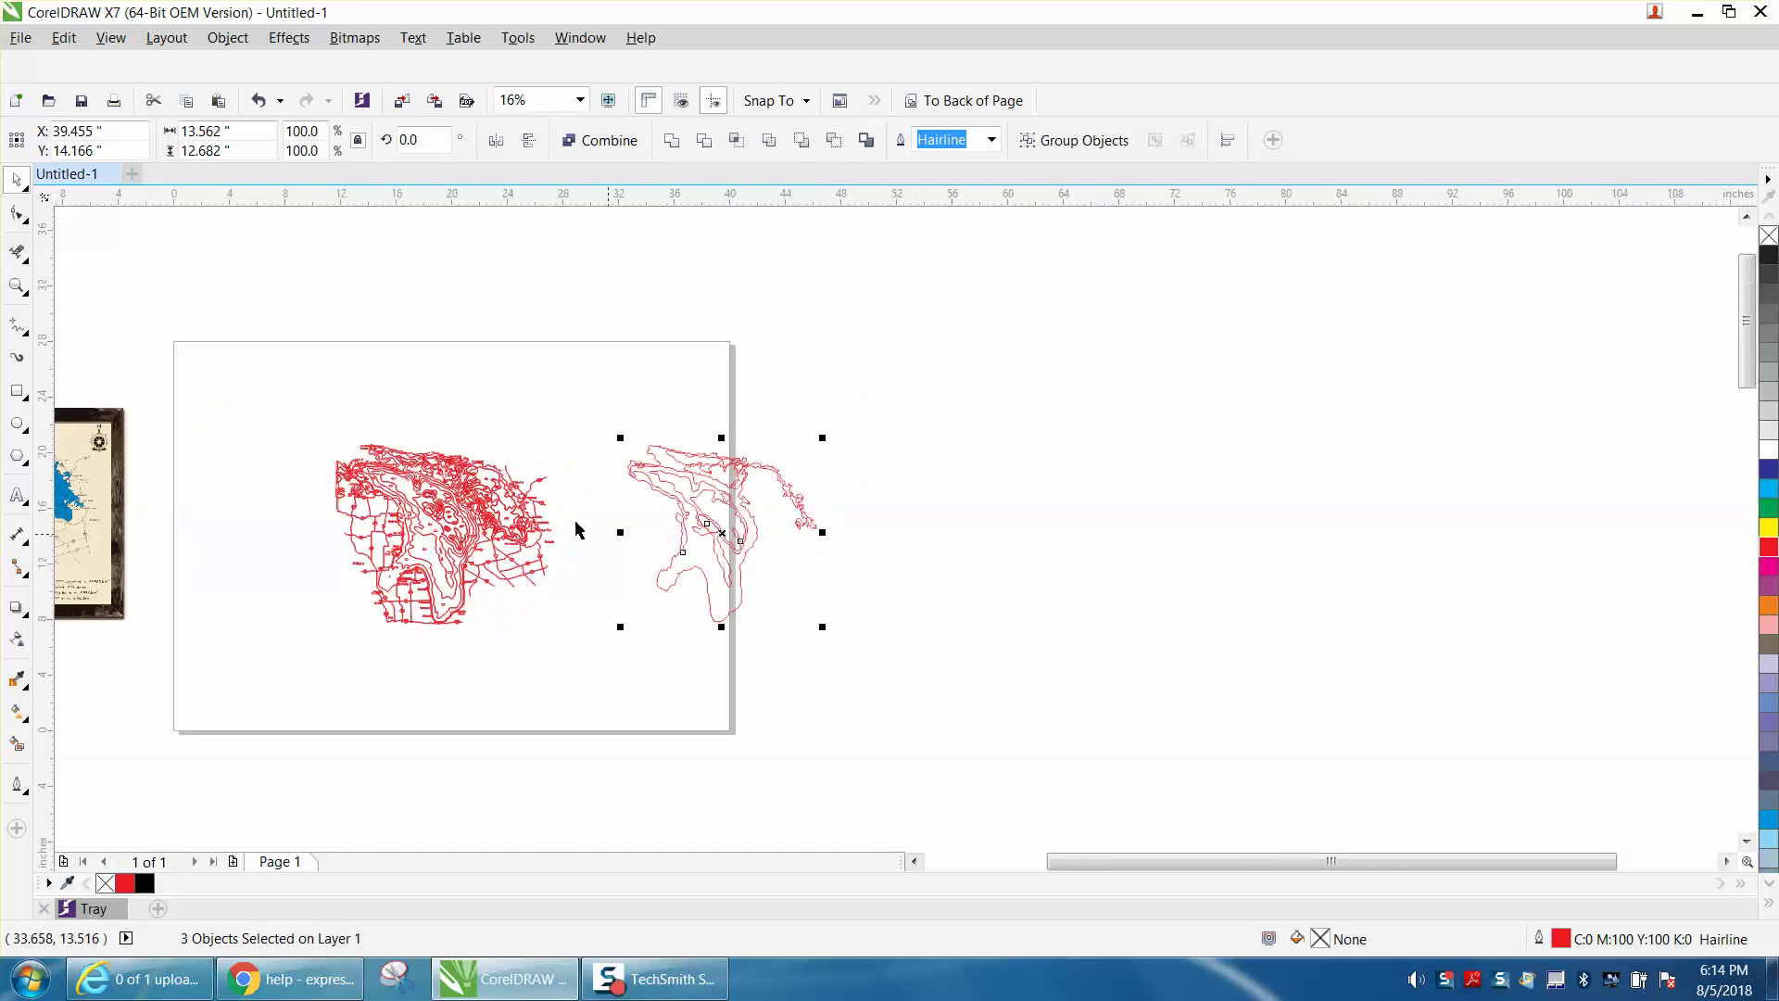
drag(309, 409, 953, 639)
key(Right)
key(Right)
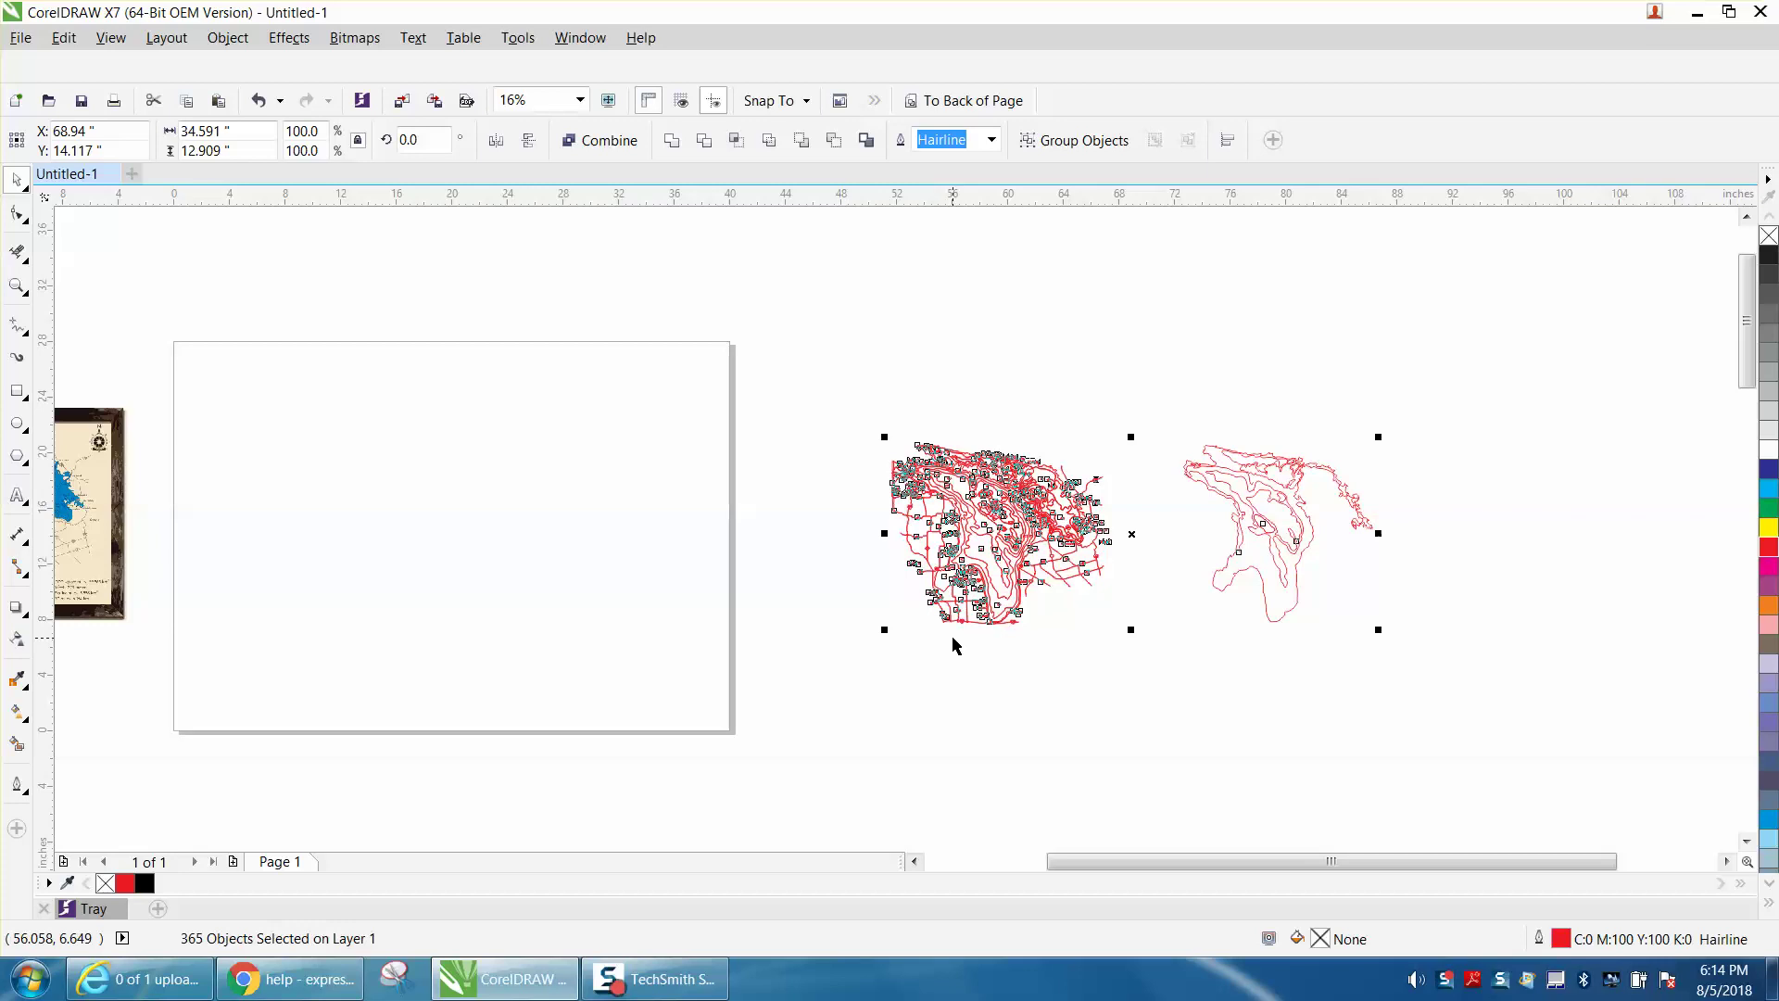
Delete the separate set-aside outline lying far to the right of the map and the cleaned outline.
click(17, 285)
drag(880, 399, 1506, 663)
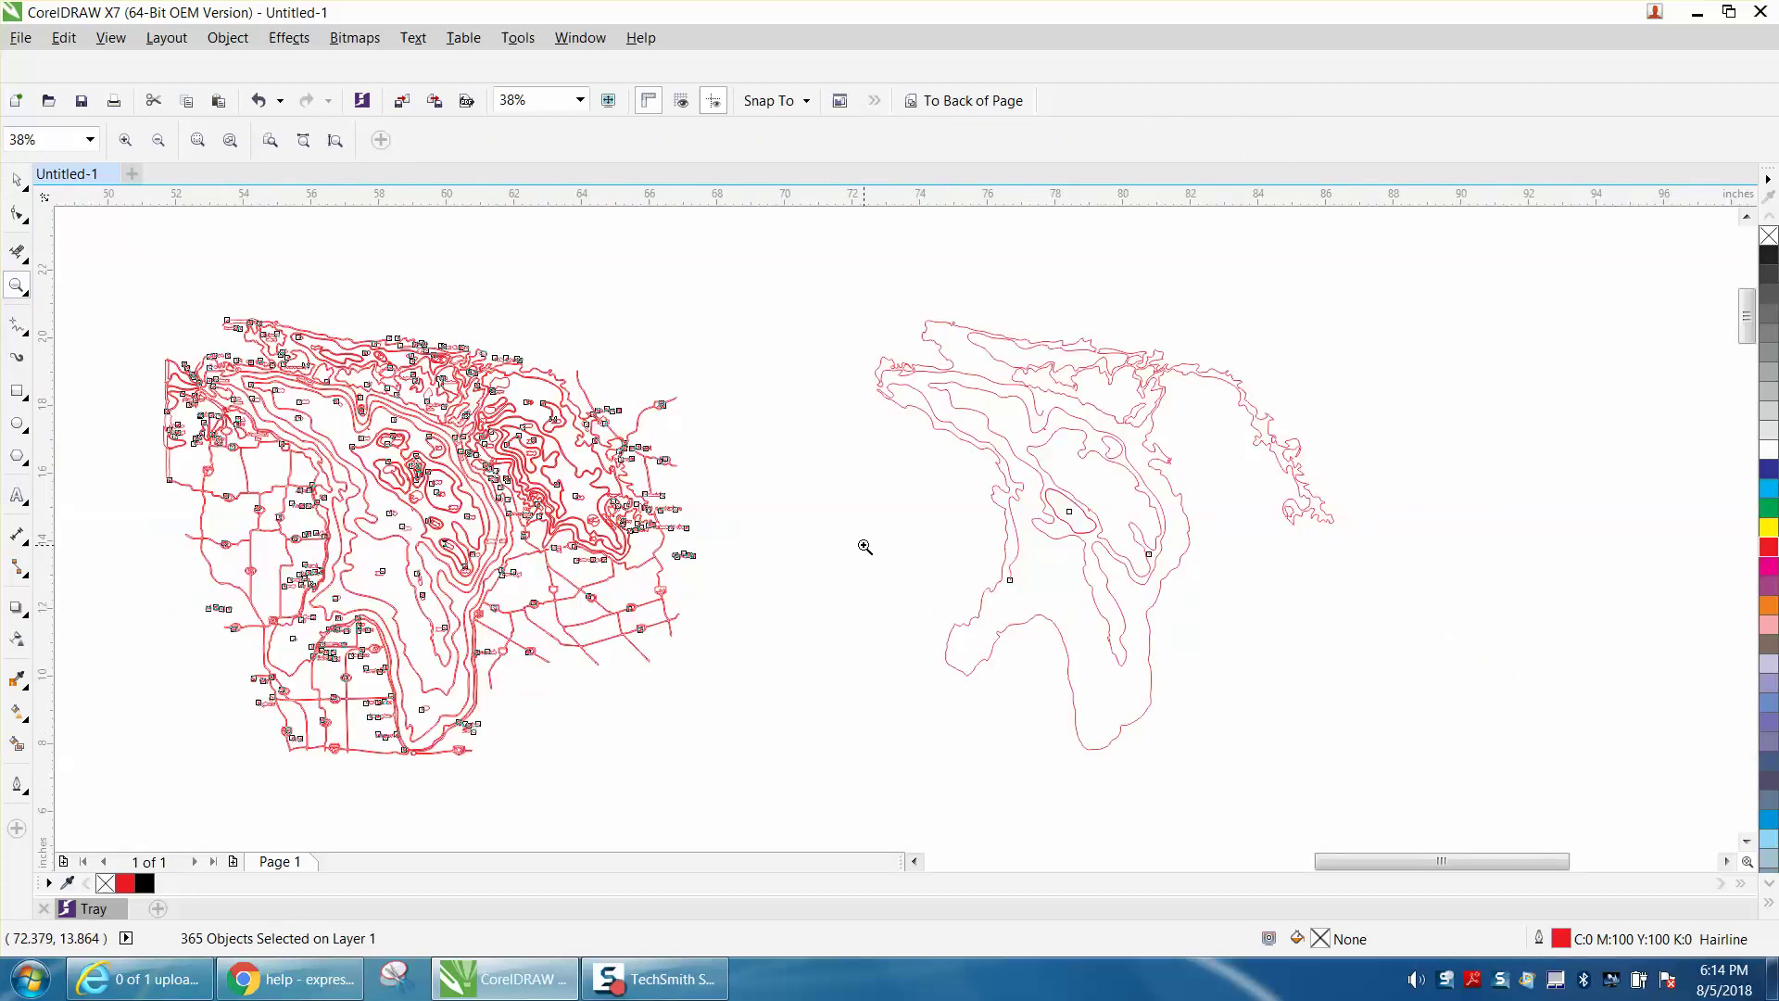
drag(1235, 485, 1448, 565)
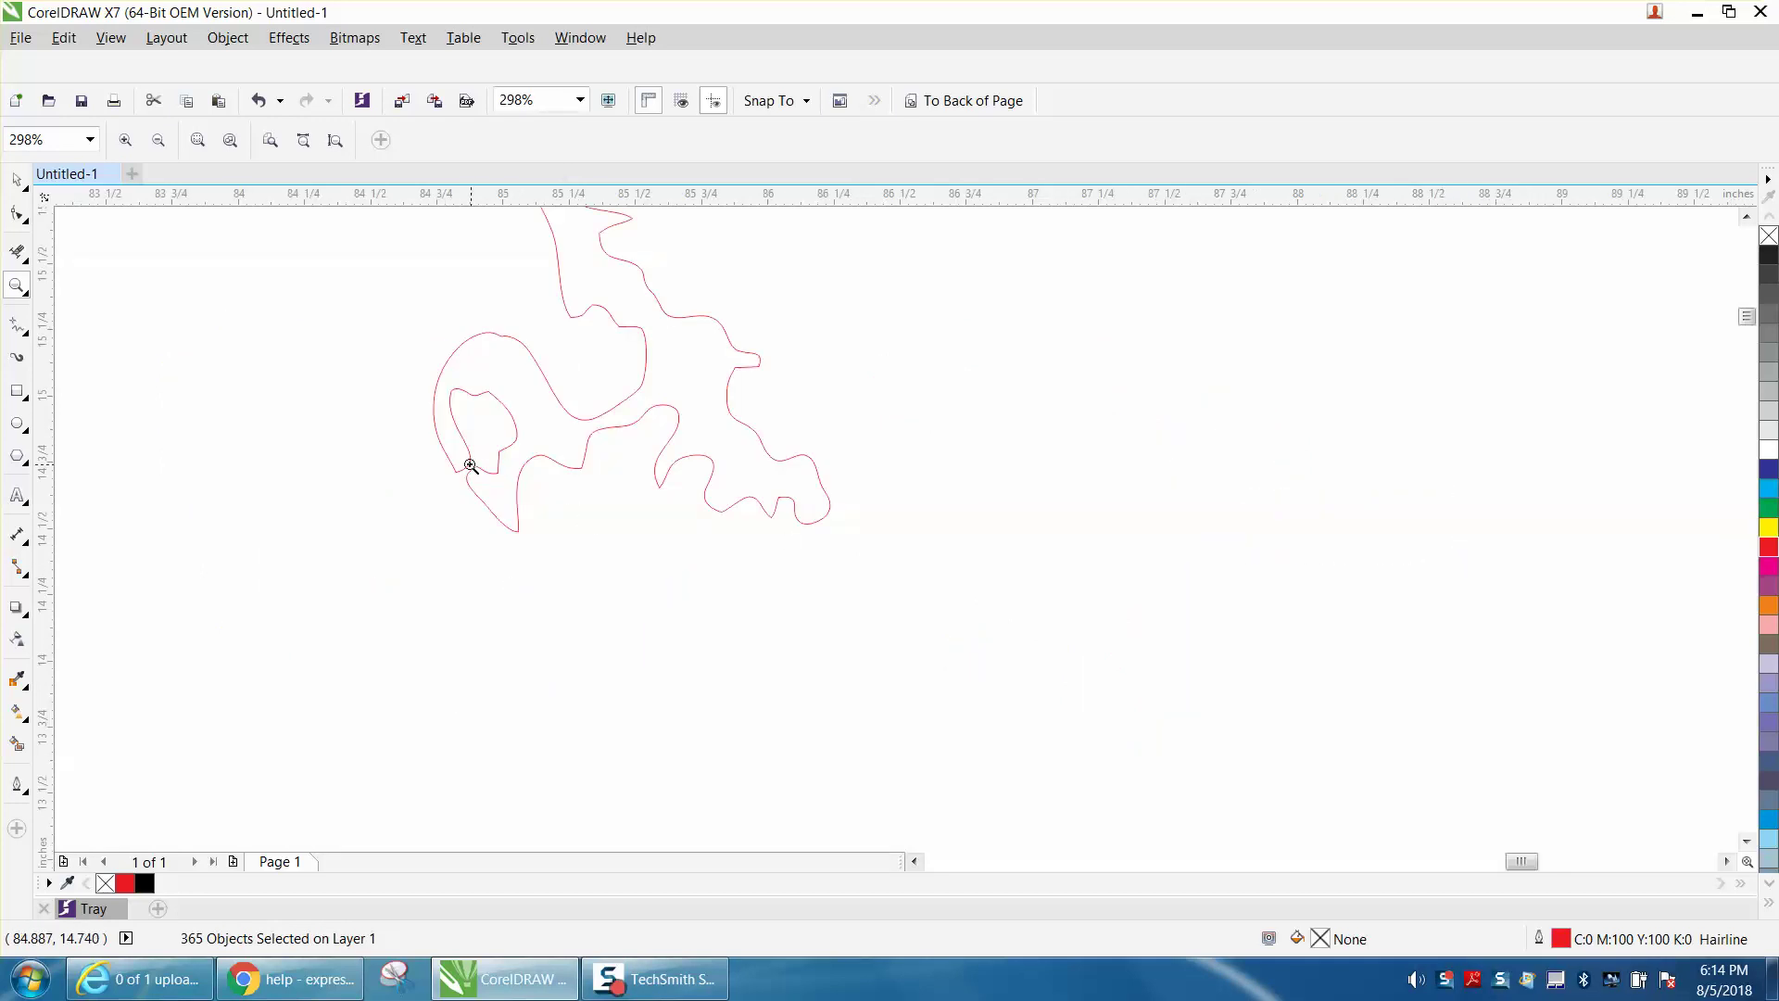
scroll(491, 465, down, 3)
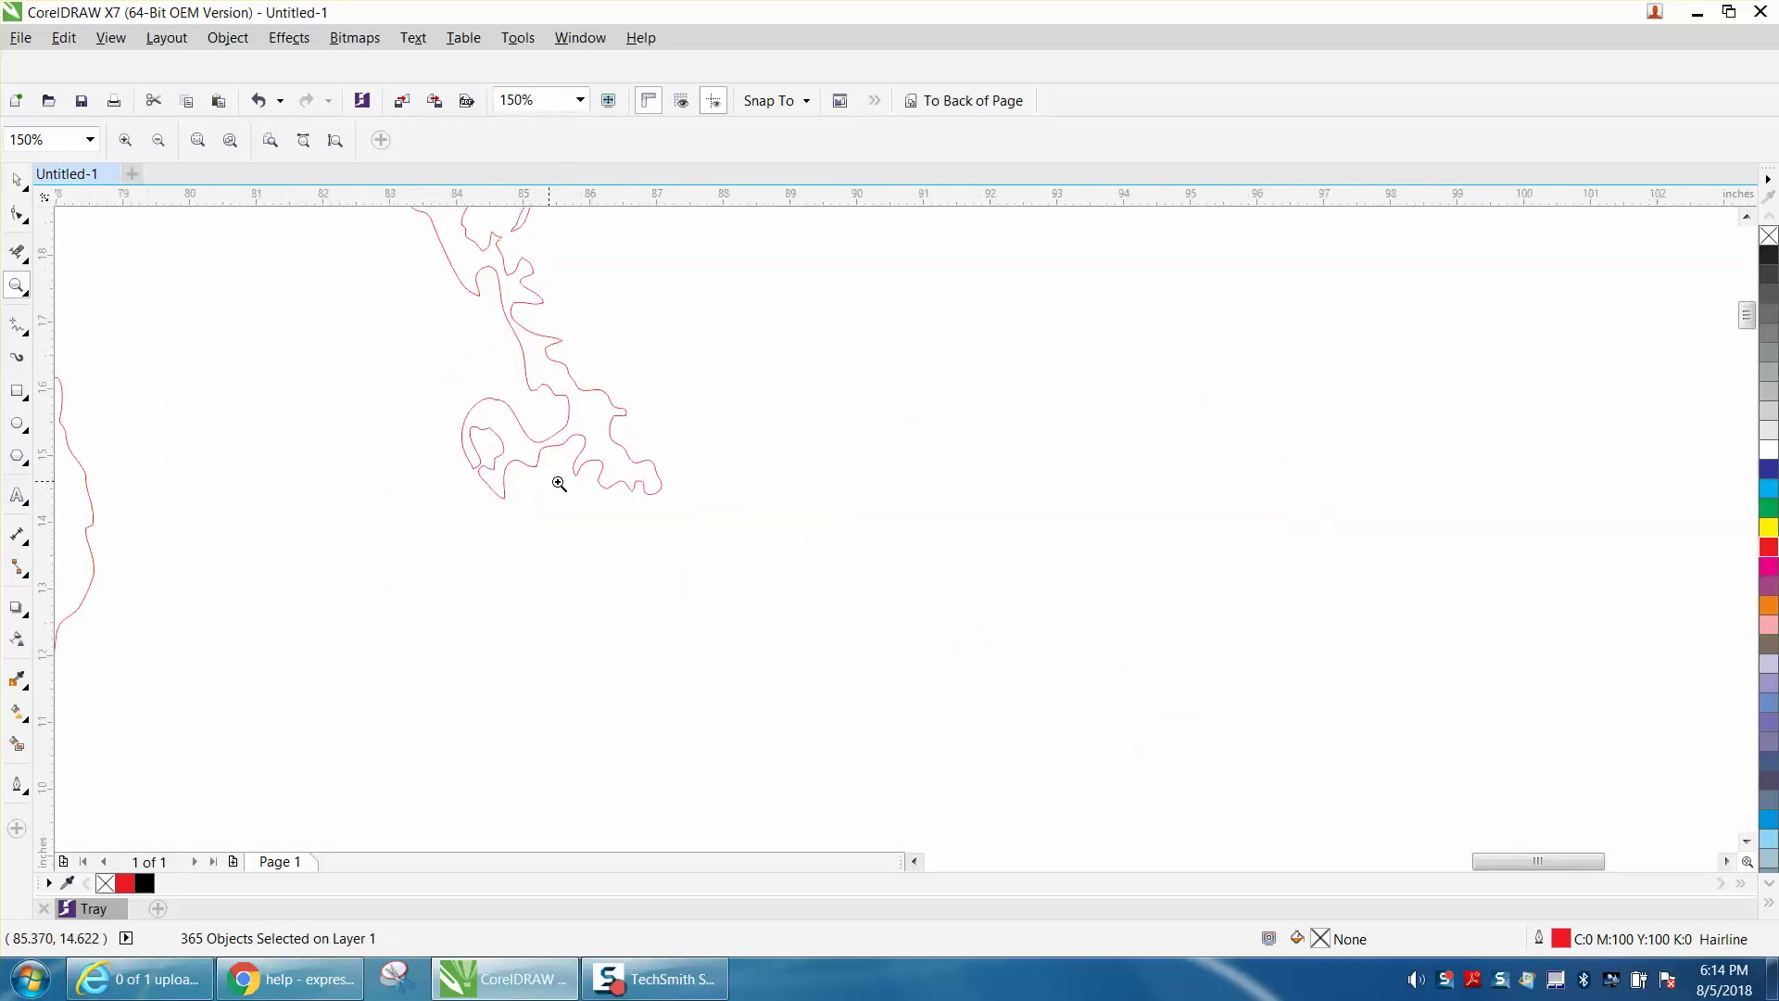
scroll(623, 483, down, 1)
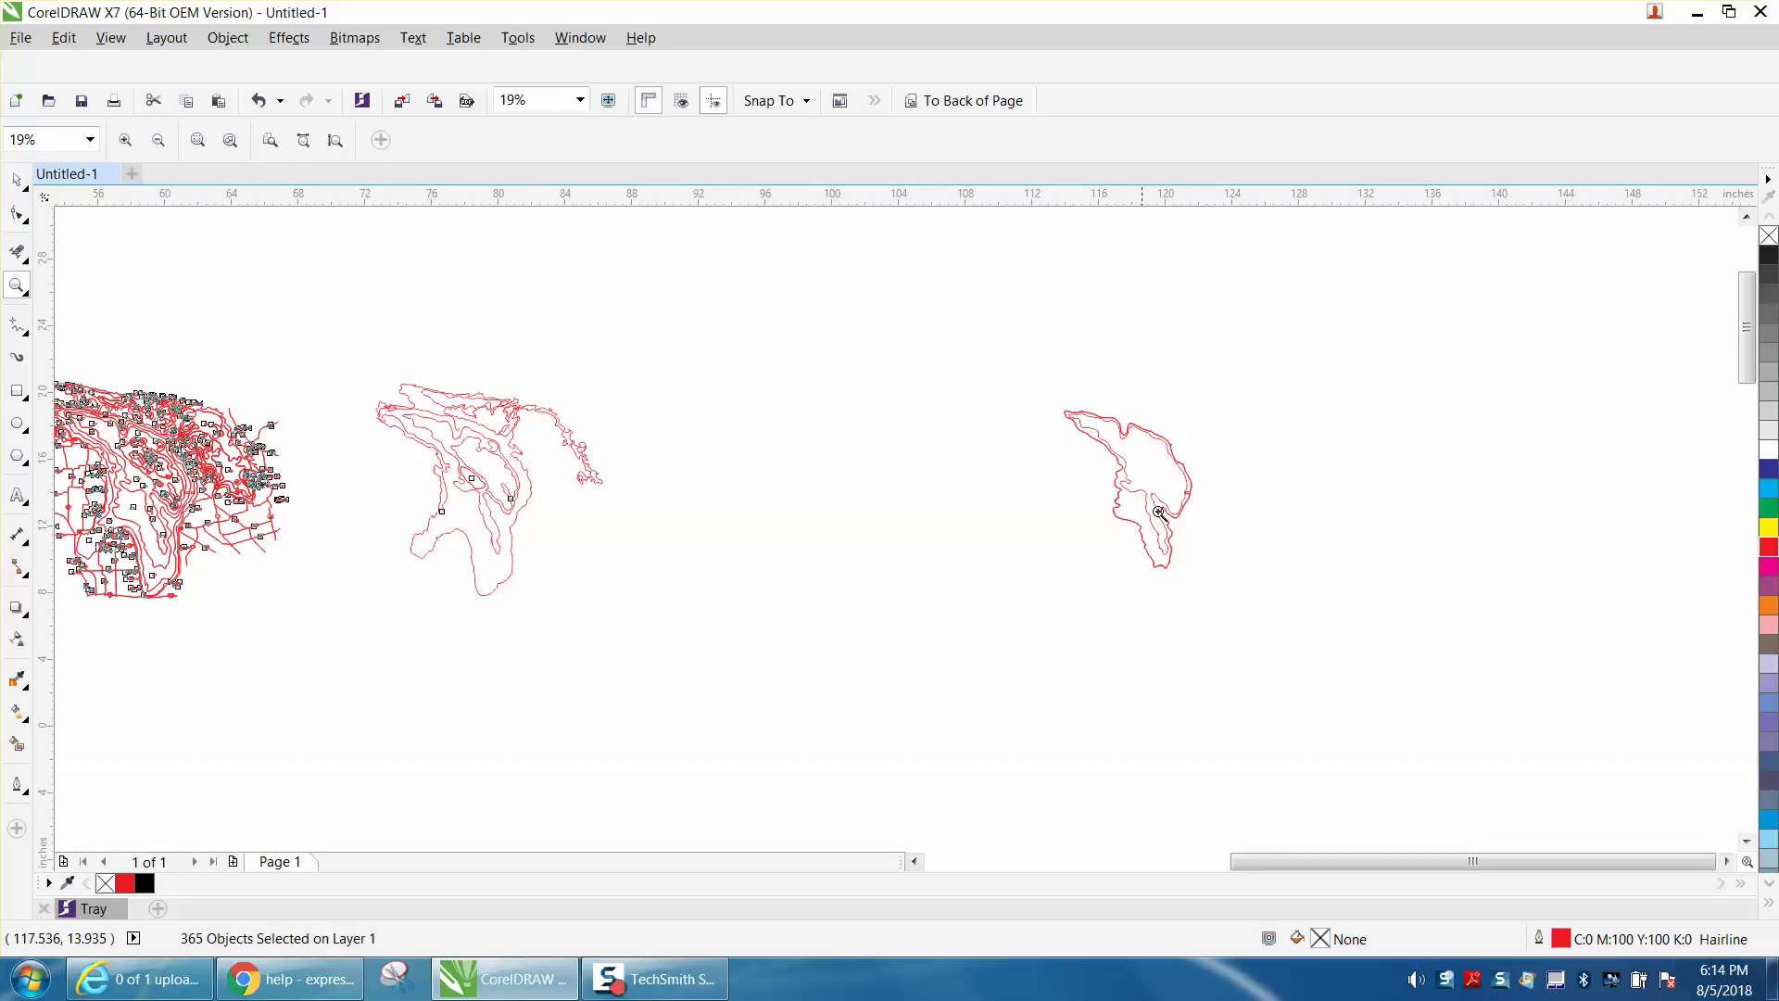
click(17, 179)
drag(1026, 379, 1276, 587)
key(Delete)
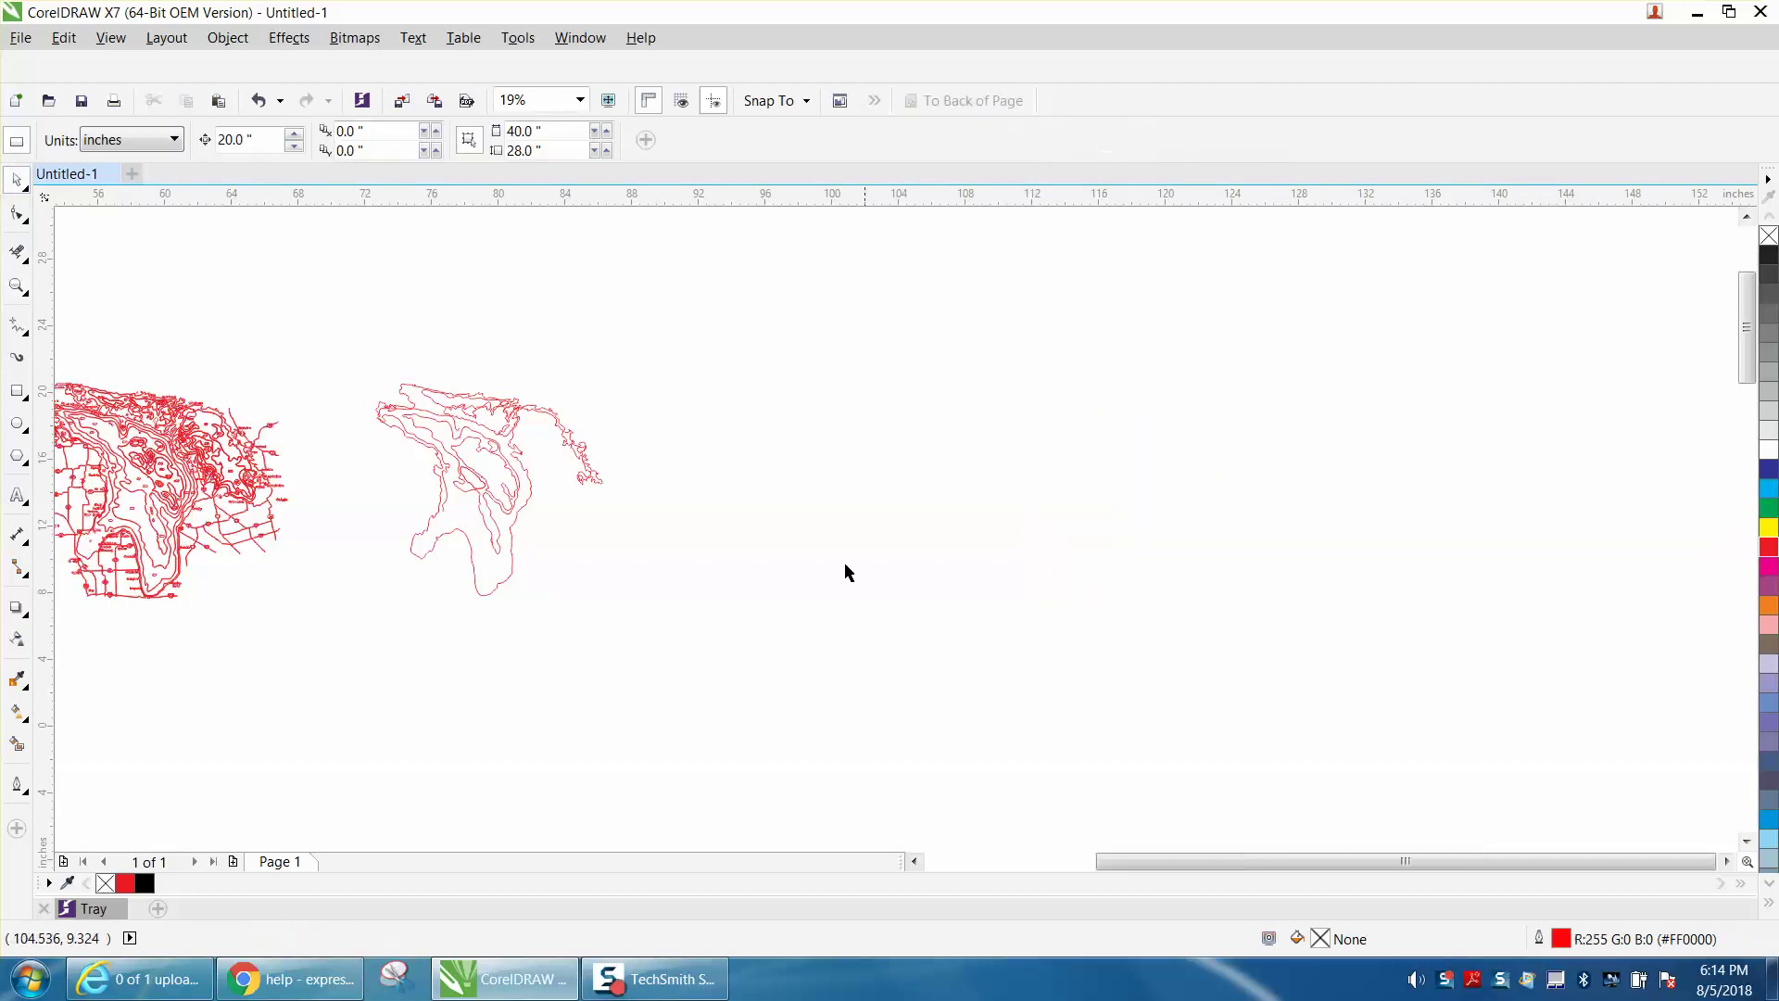
Move the outer outline curve 20 inches to the right, away from the inner contours.
click(526, 509)
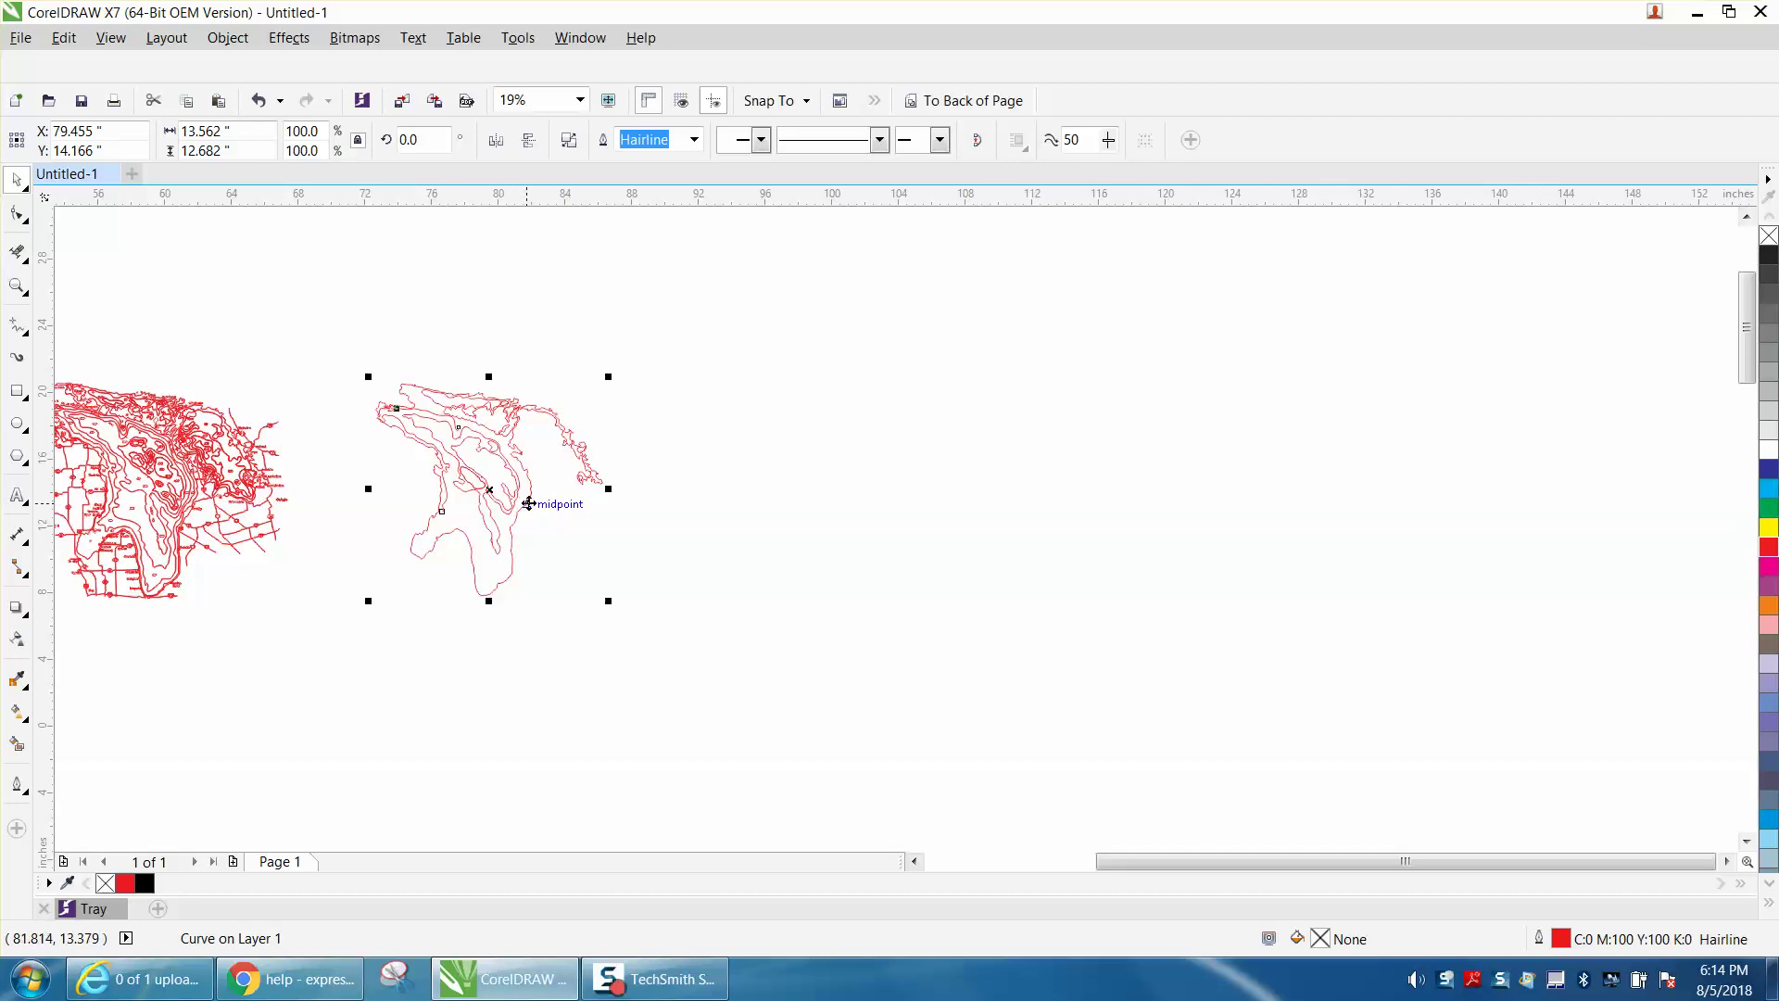
key(Right)
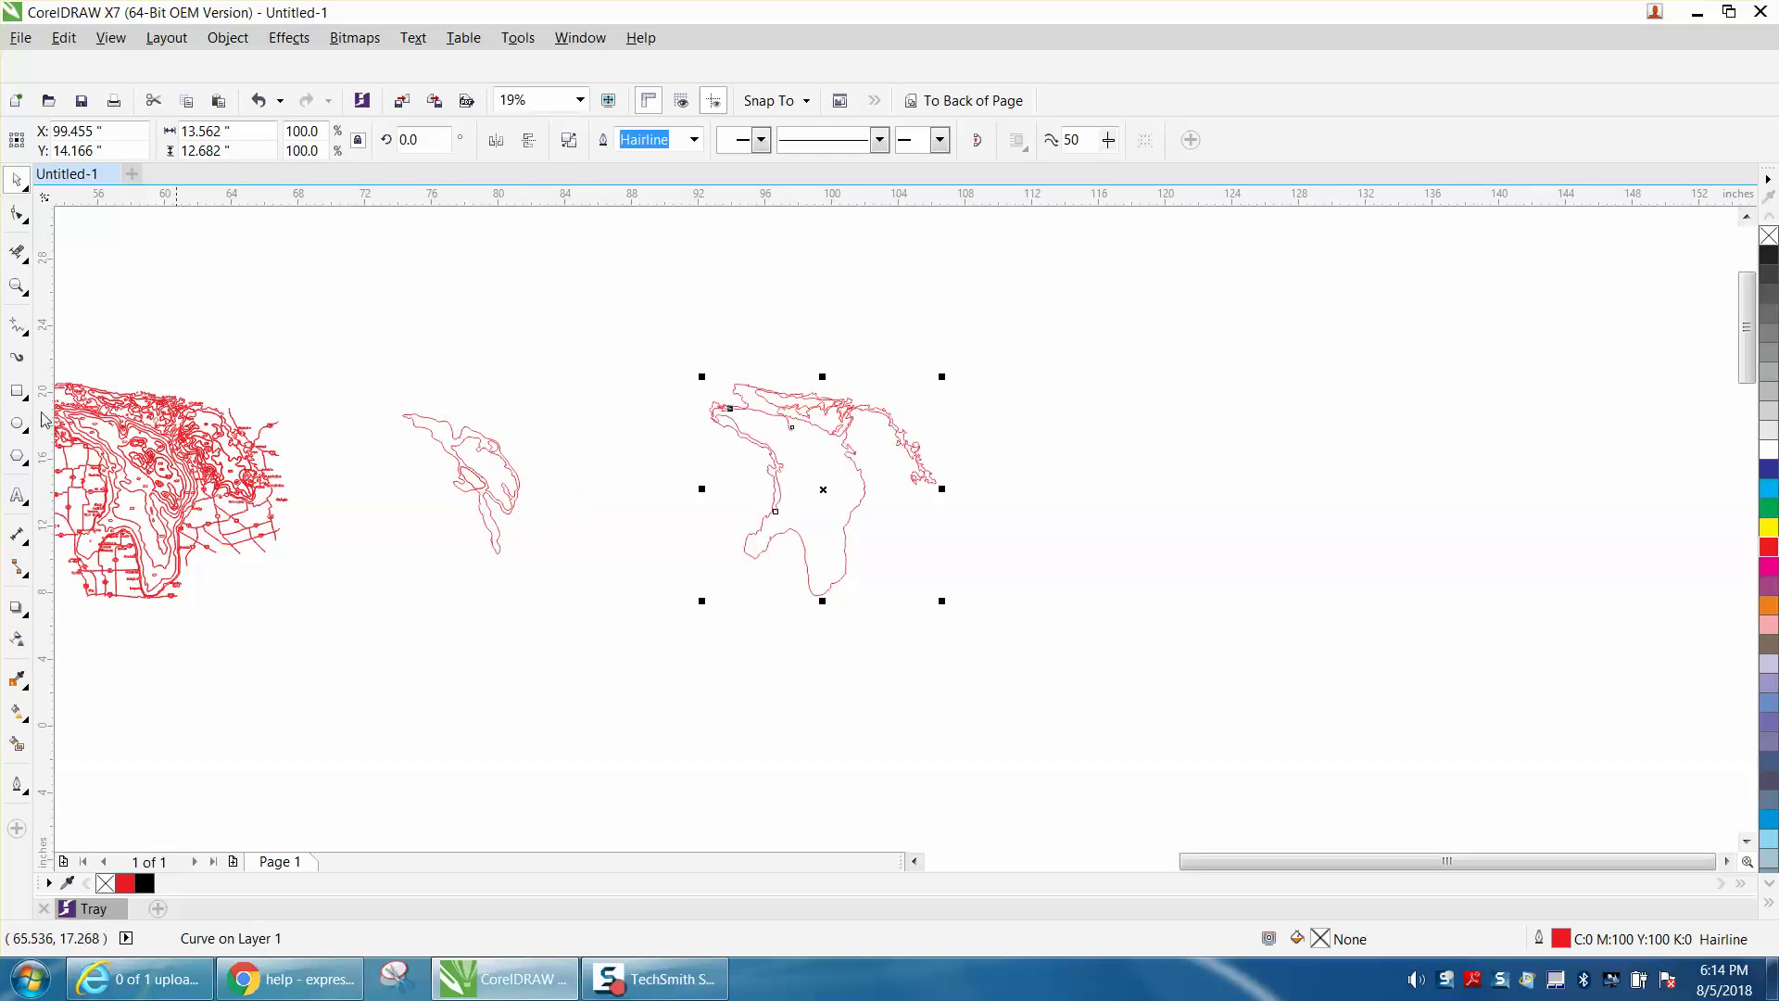
Move the node at the inner contour's small spur across its opening and remove the spur with Virtual Segment Delete.
click(16, 285)
drag(363, 398, 581, 554)
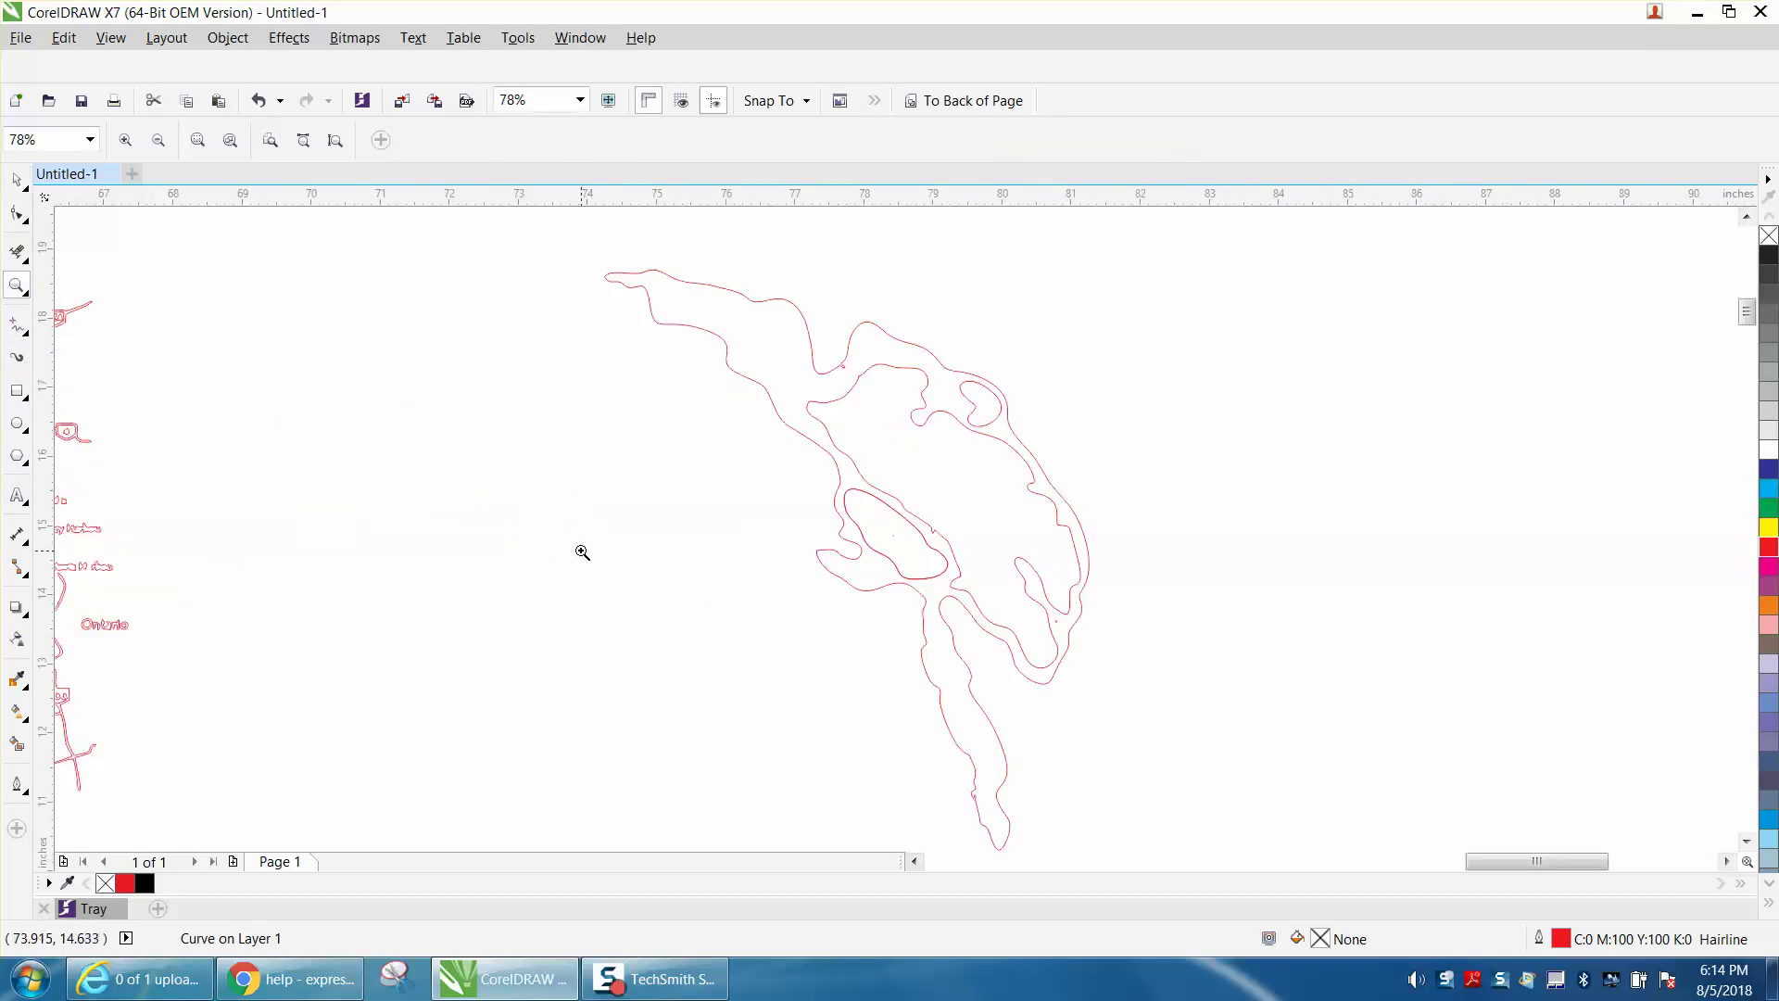
drag(814, 347, 940, 428)
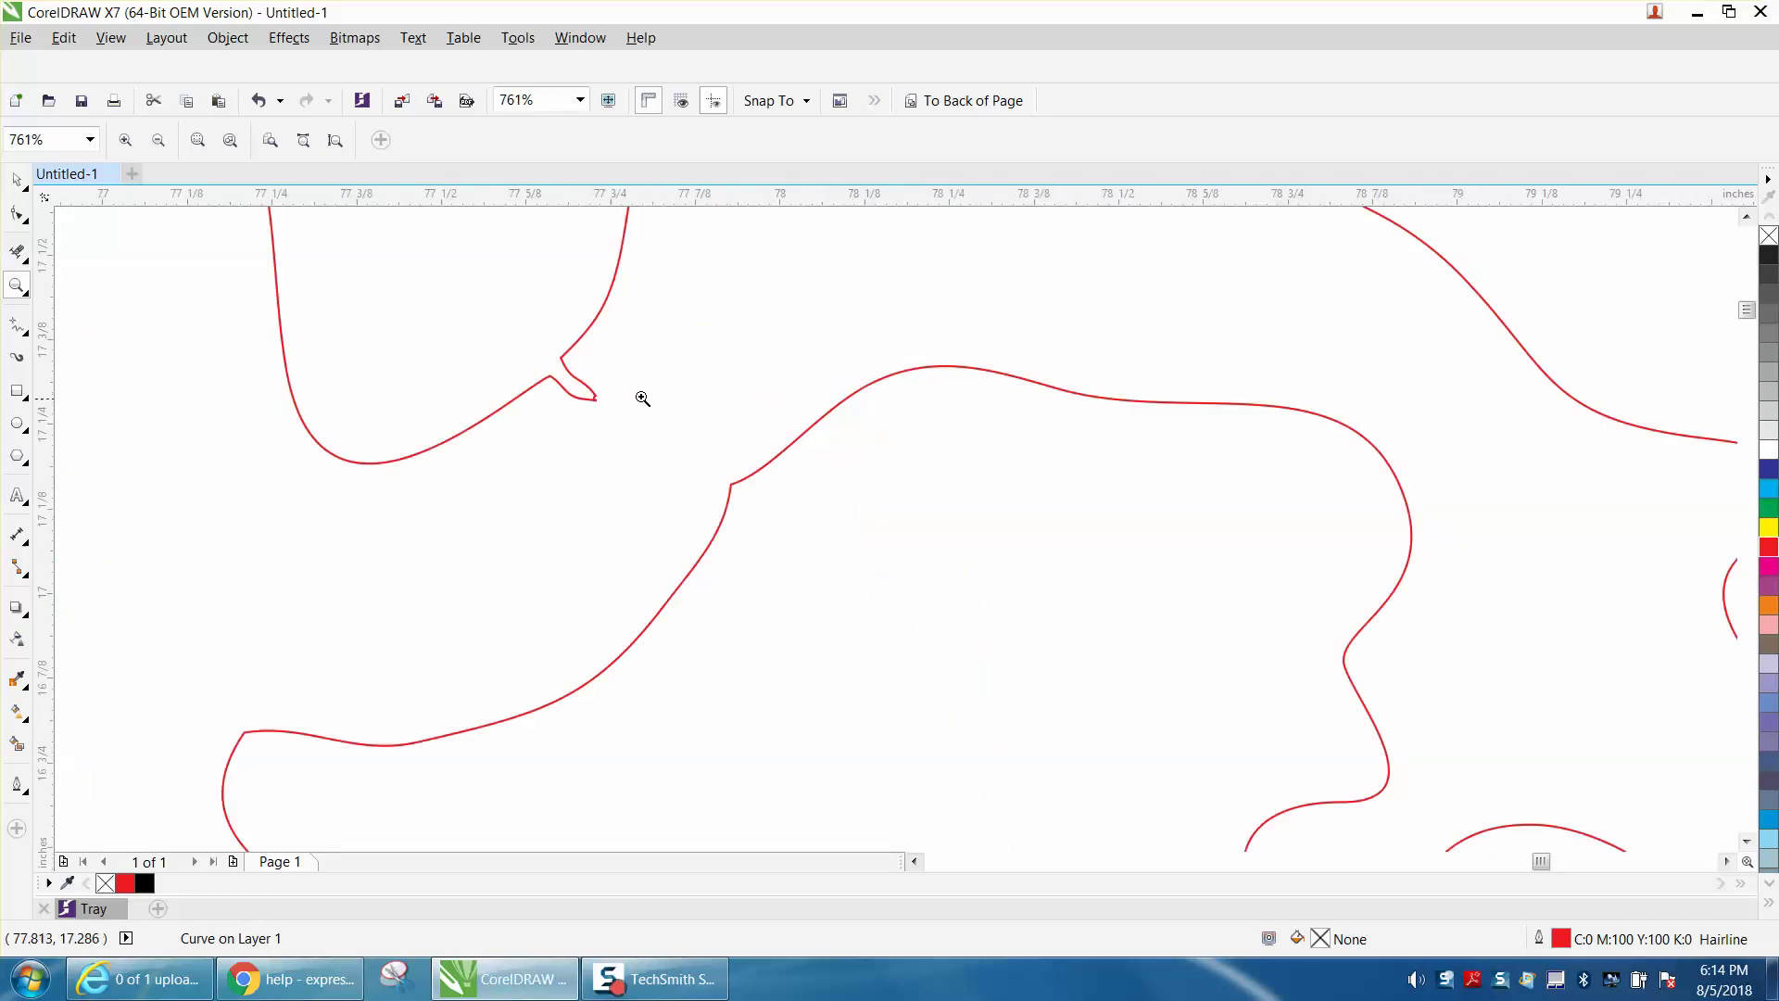
click(17, 214)
drag(560, 358, 549, 376)
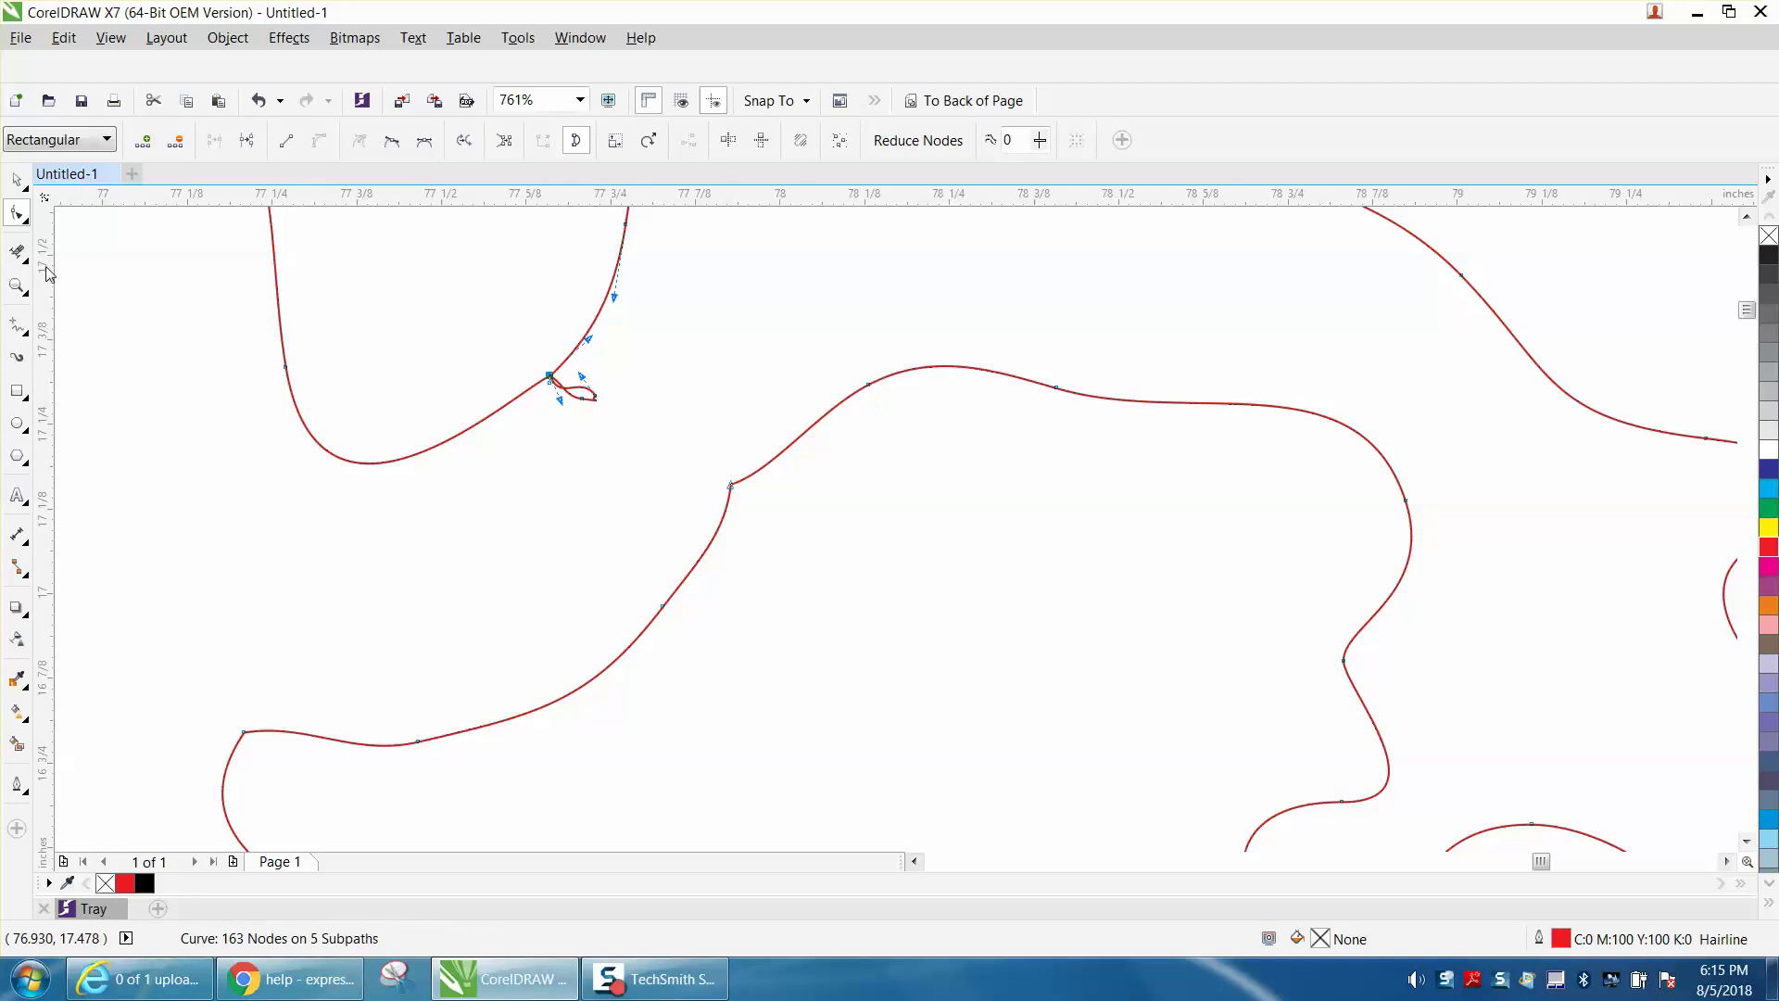
click(21, 254)
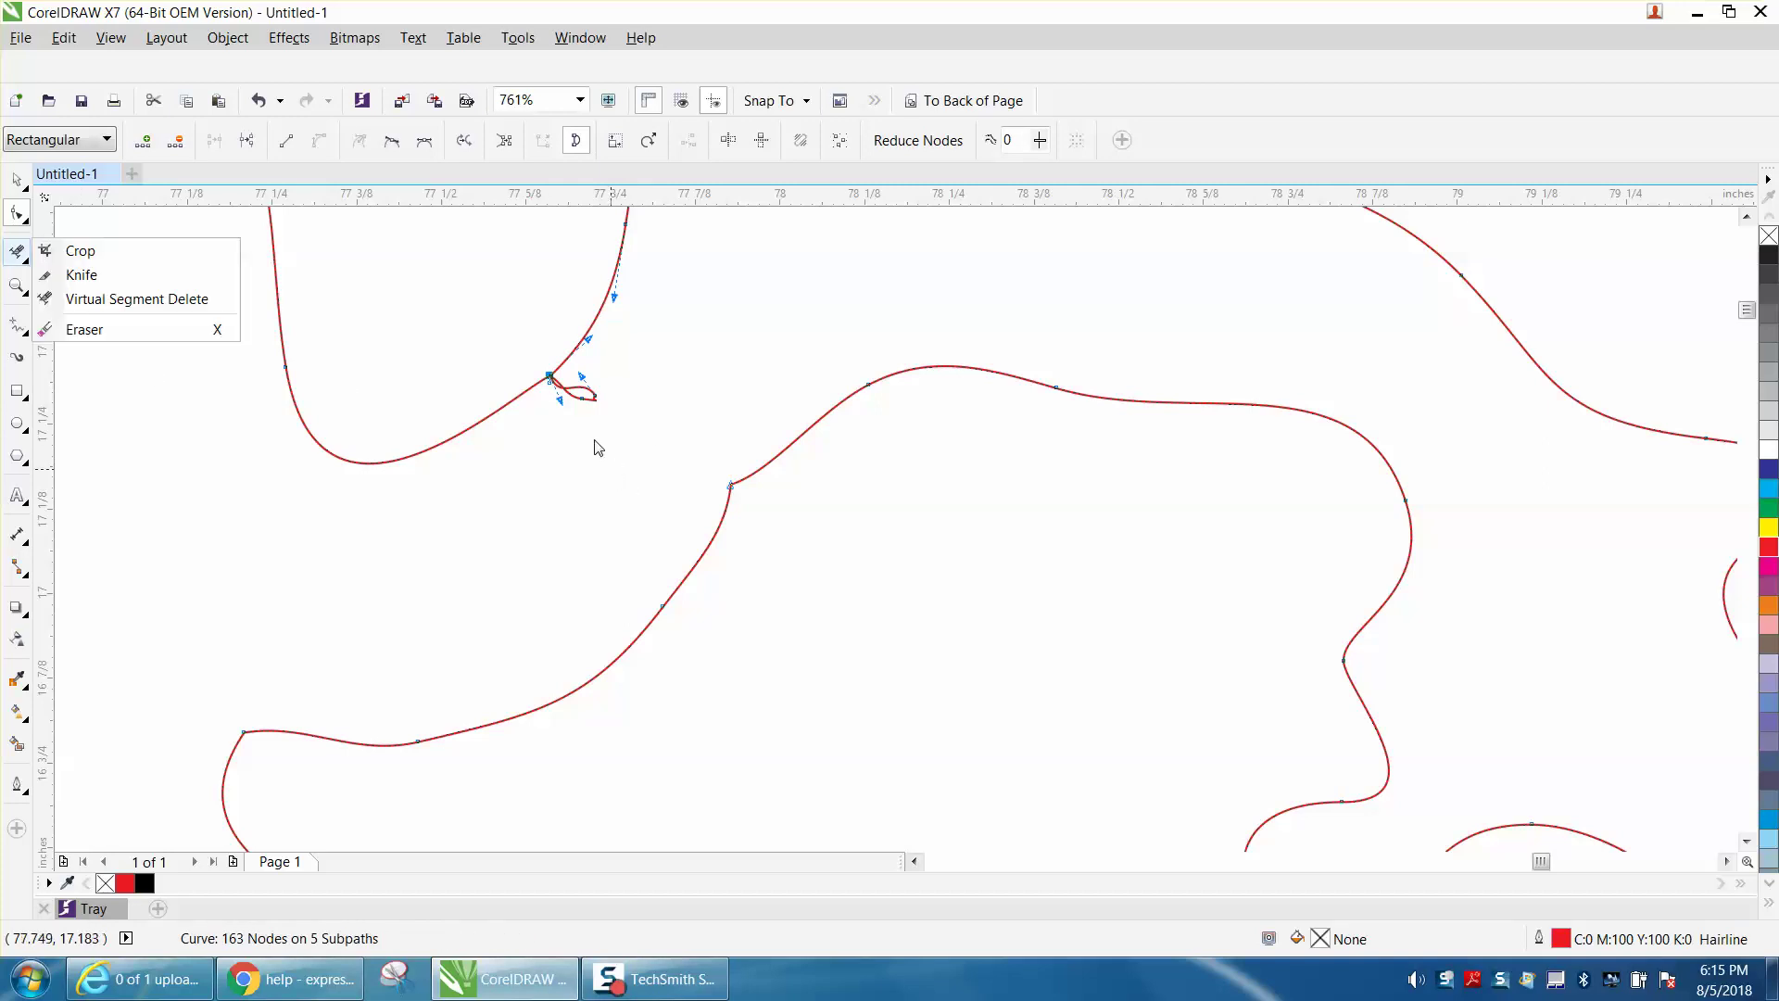
click(150, 299)
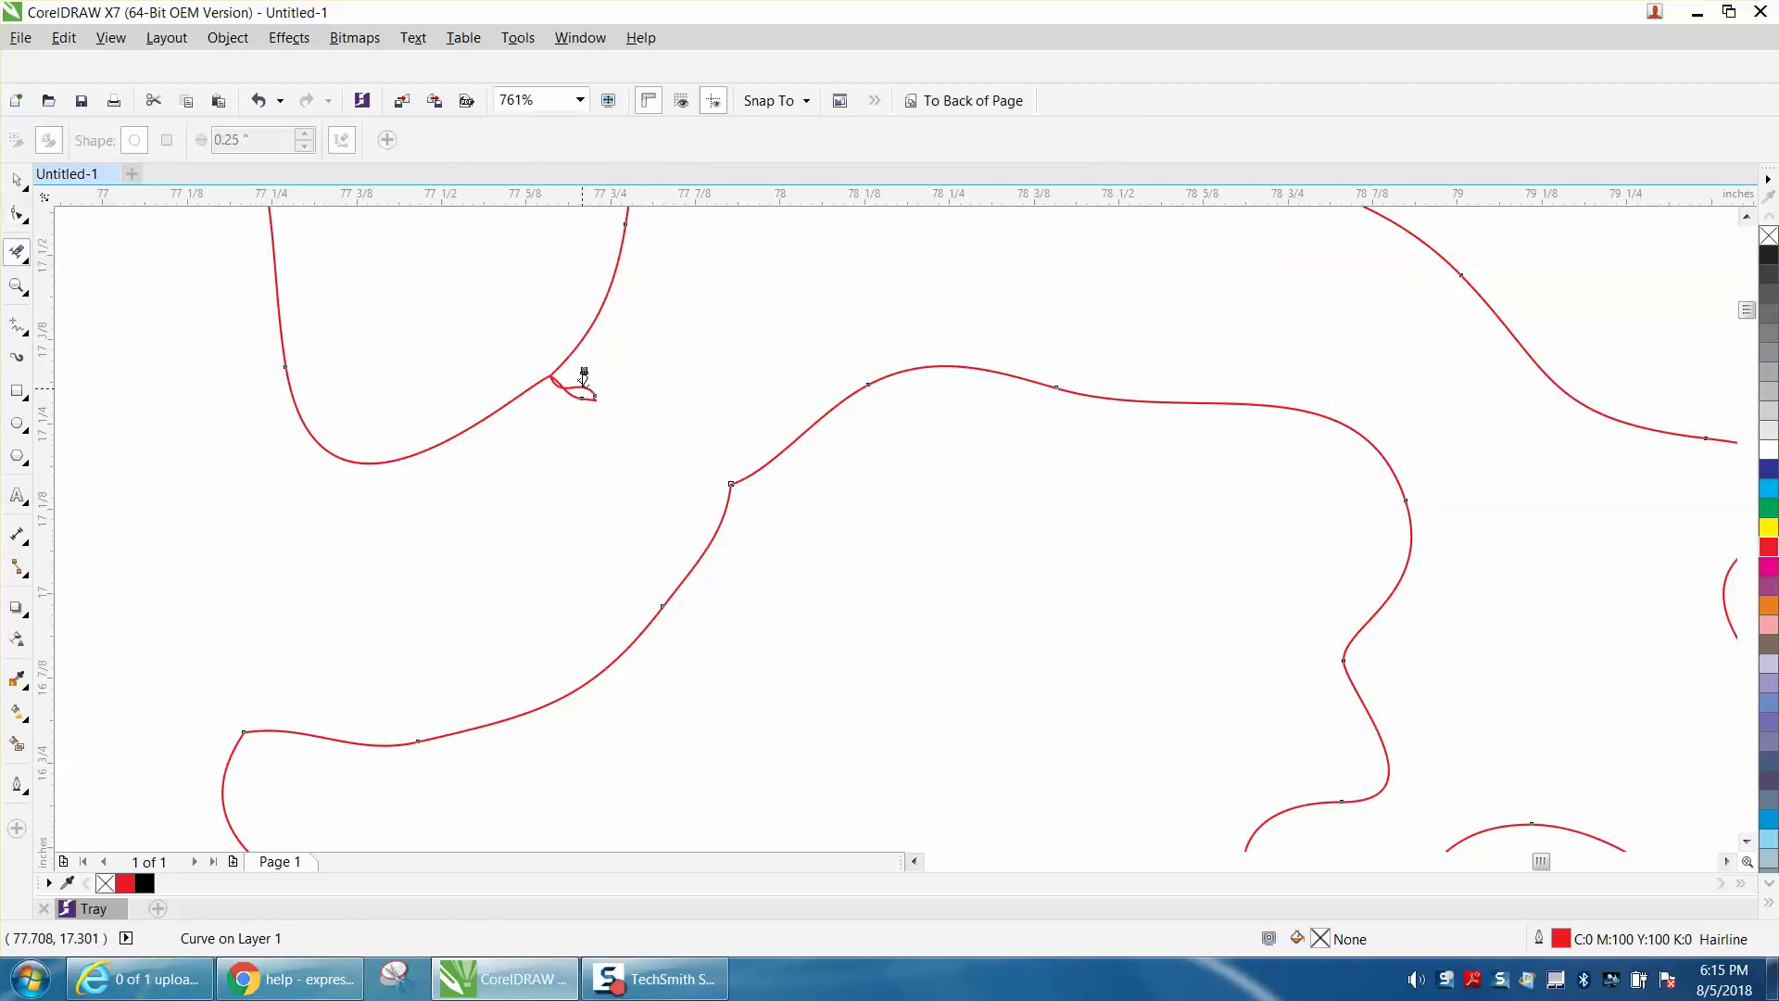
click(558, 382)
Join the two open end nodes of the inner contour where the small spur was removed, using the Shape tool.
click(18, 287)
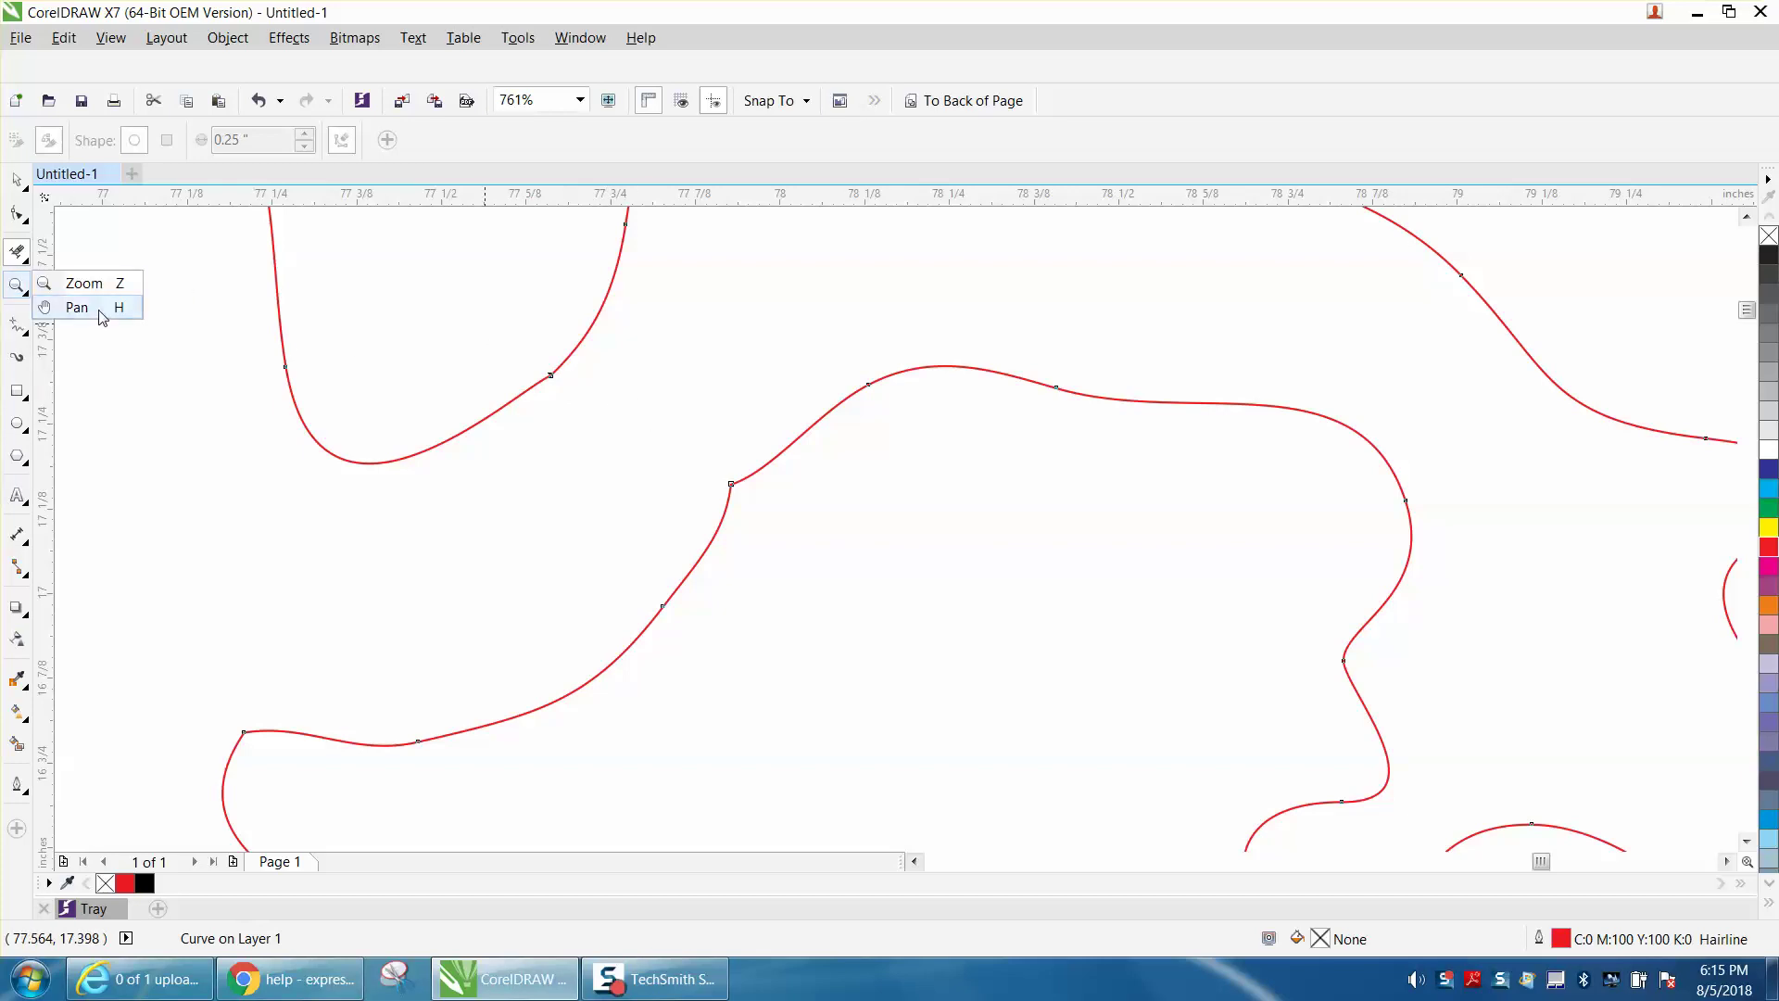
click(83, 283)
drag(526, 367, 626, 399)
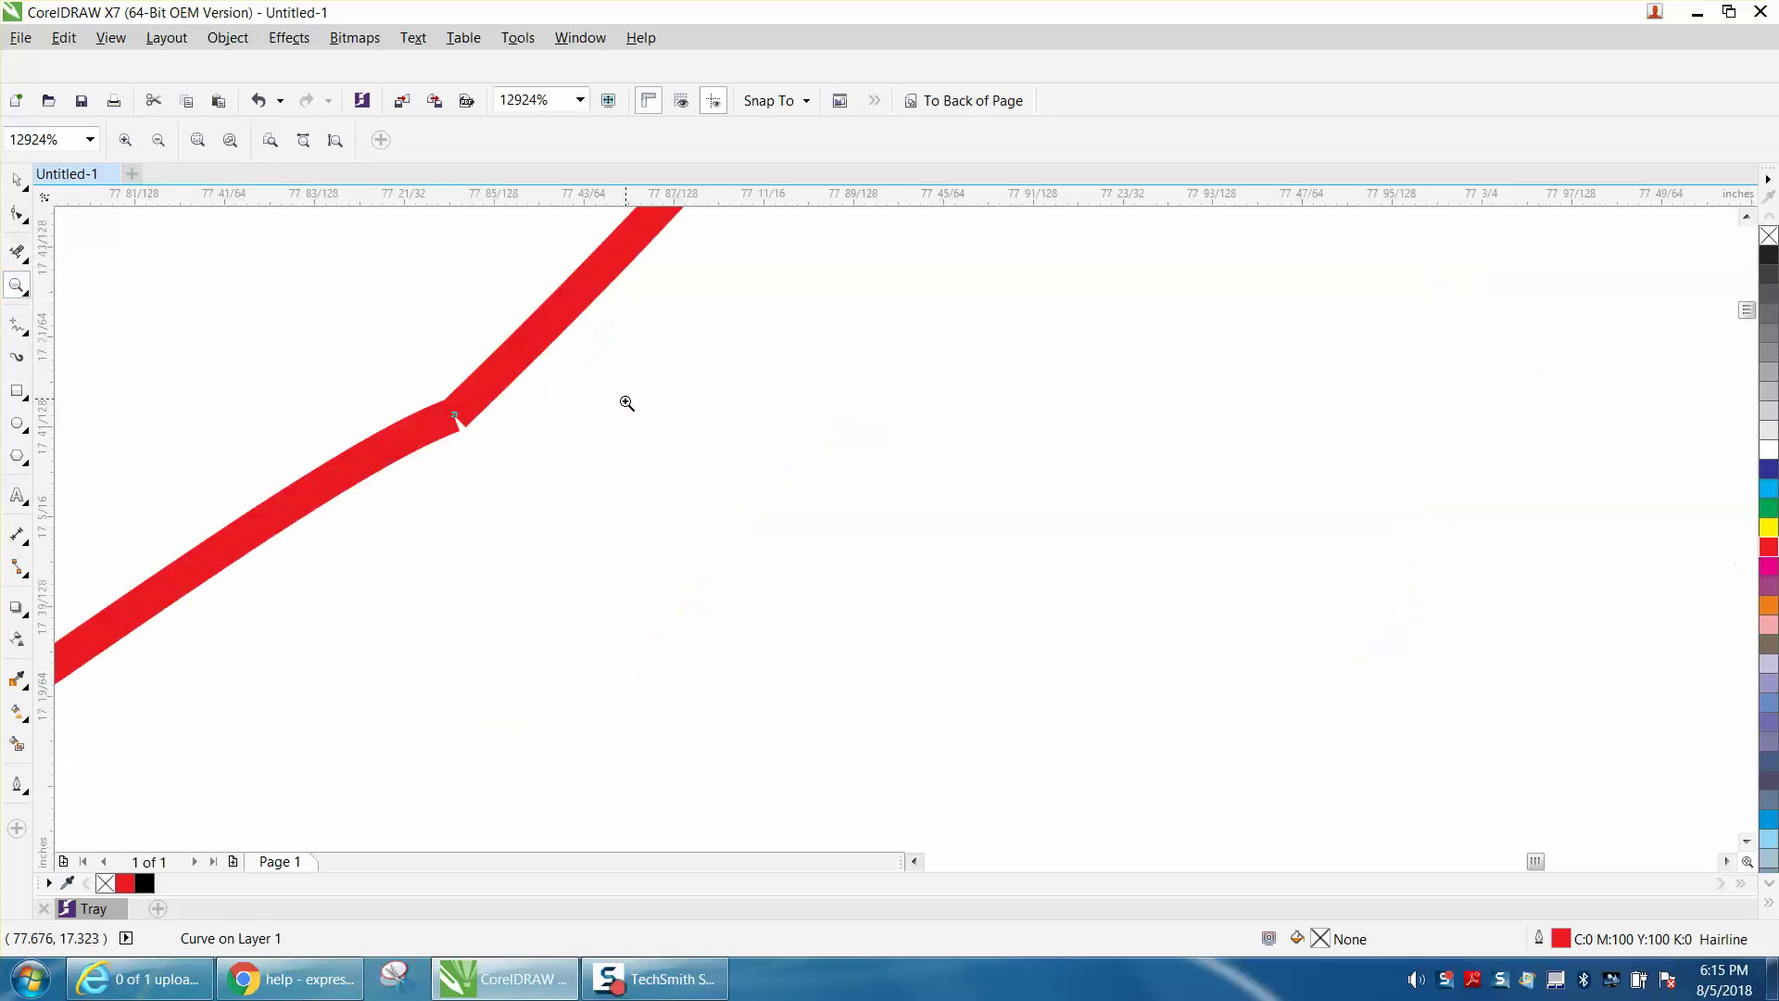
click(20, 215)
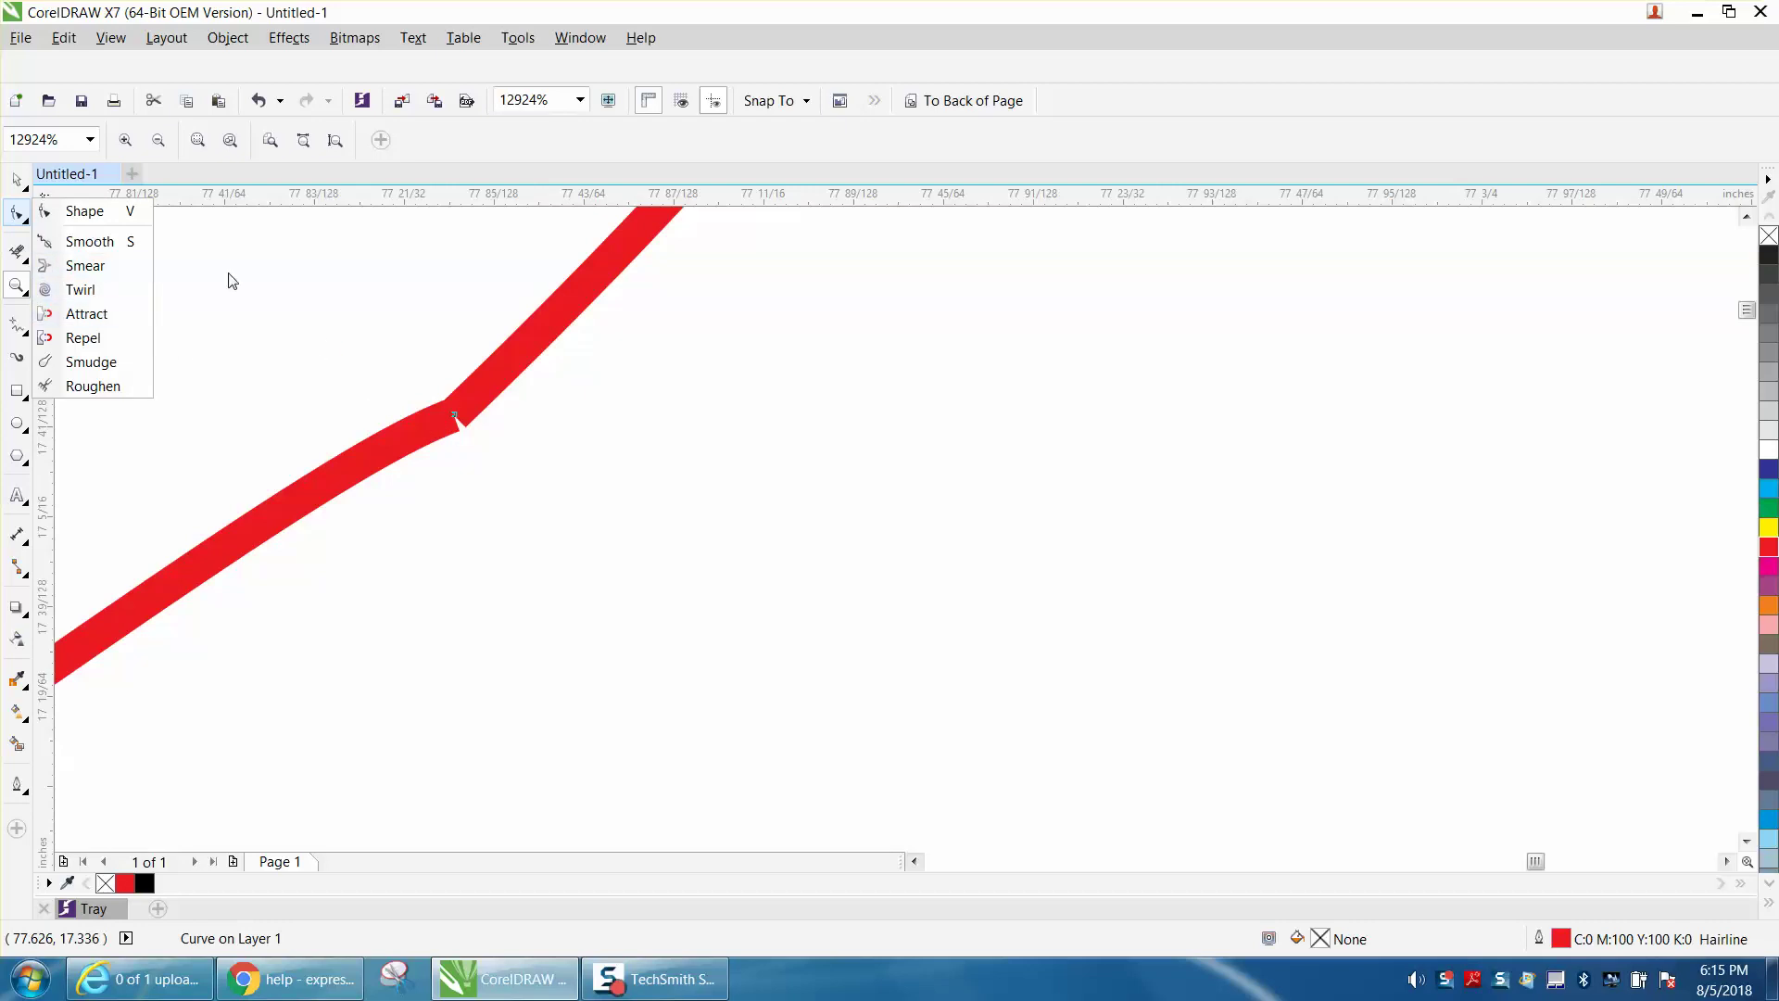
click(83, 211)
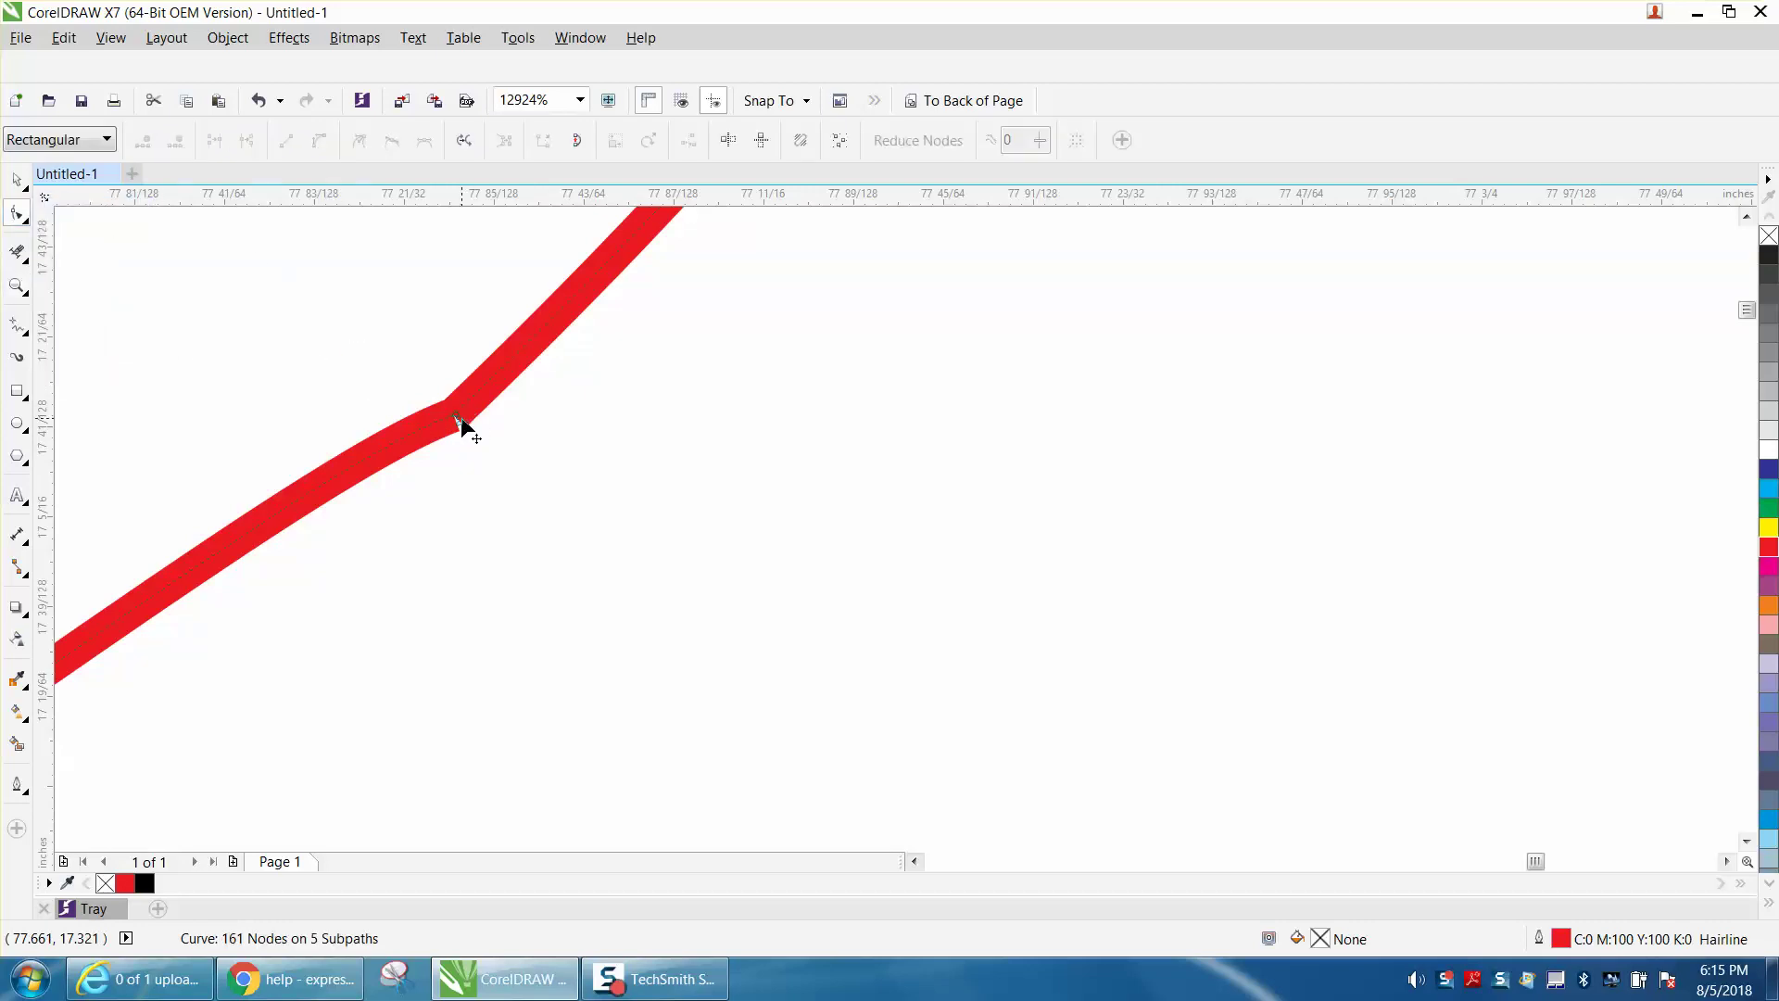
mouse_move(457, 421)
mouse_down()
mouse_move(555, 481)
mouse_move(467, 422)
mouse_up()
Smooth the jagged notch and the nearby sharp peak at the outer outline's upper-left inlet, using the Smooth tool with a 0.2-inch nib.
scroll(530, 458, down, 5)
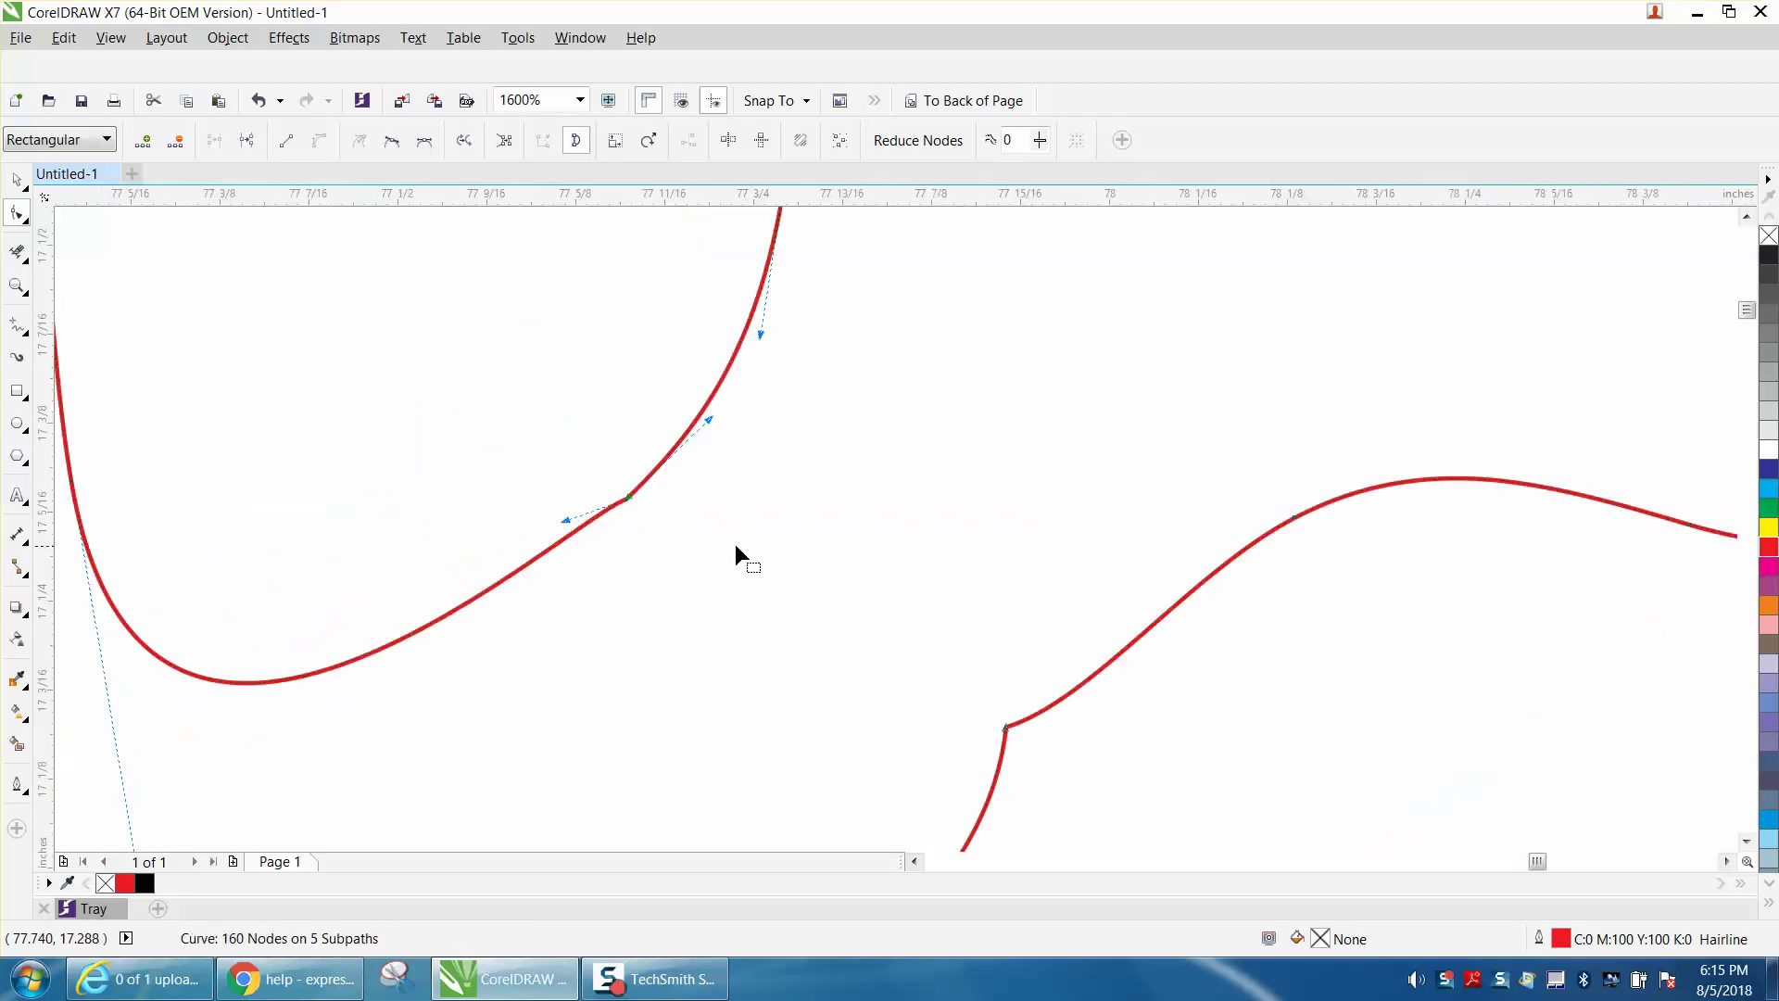
scroll(731, 546, down, 2)
scroll(927, 655, down, 1)
scroll(907, 653, down, 3)
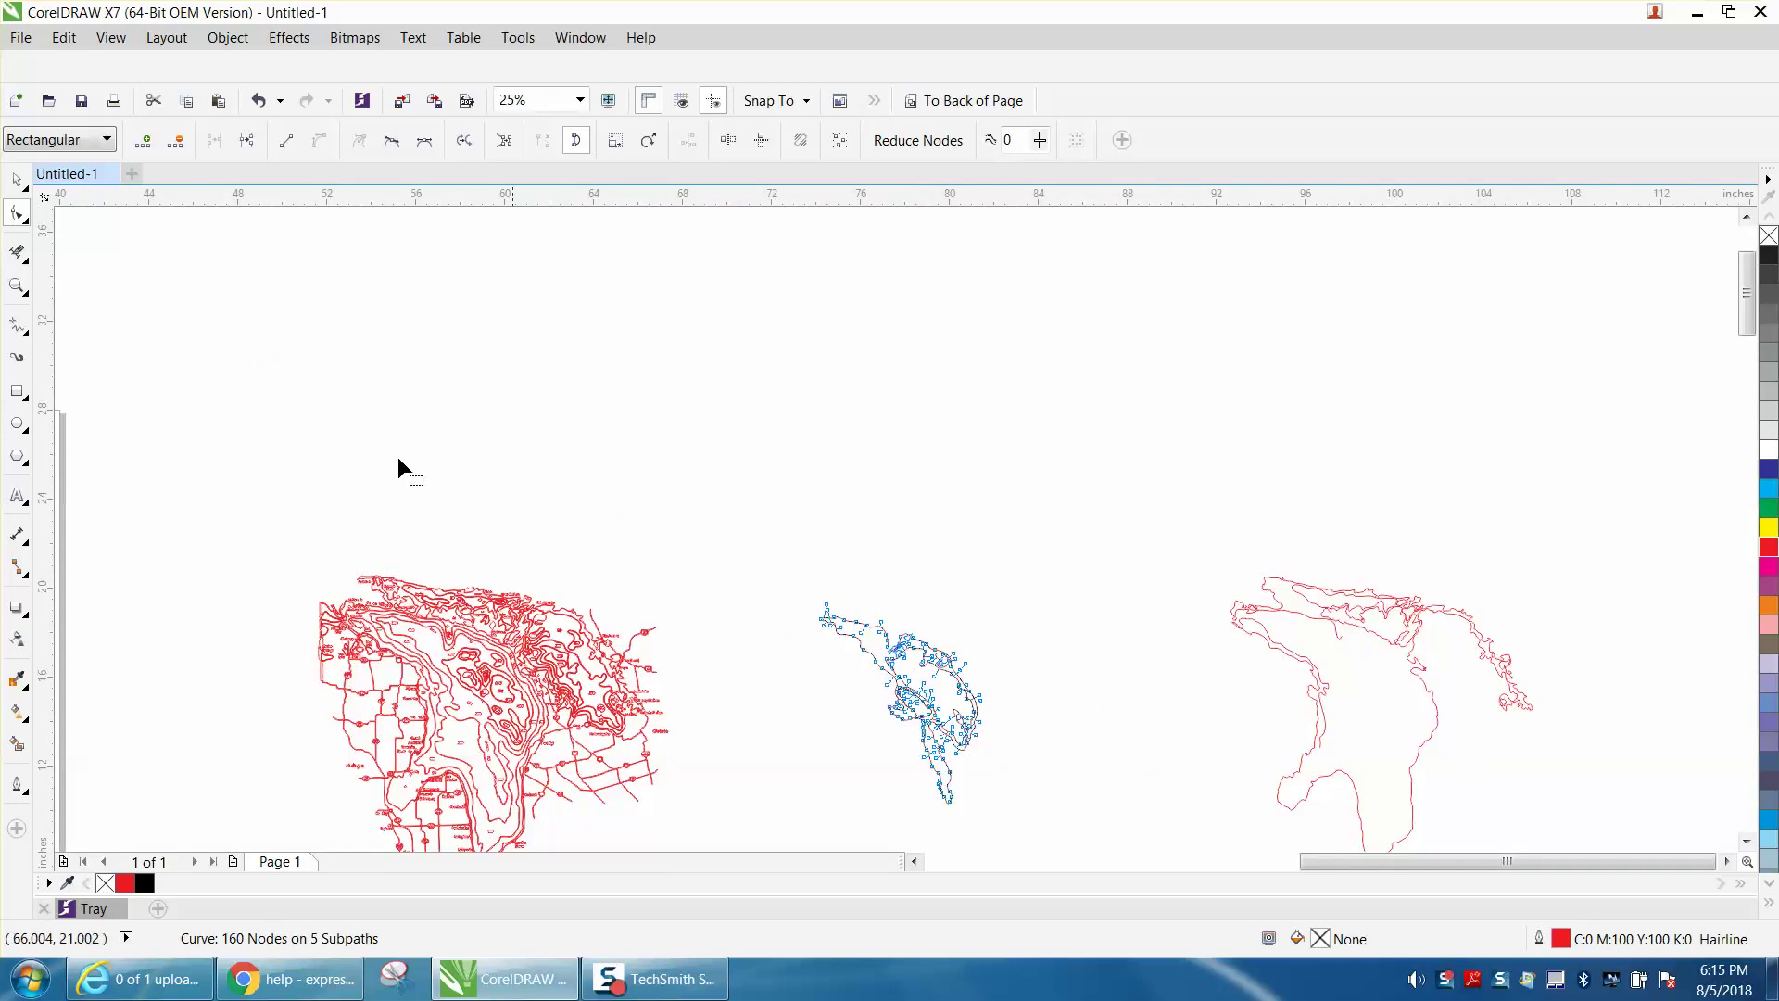
click(14, 172)
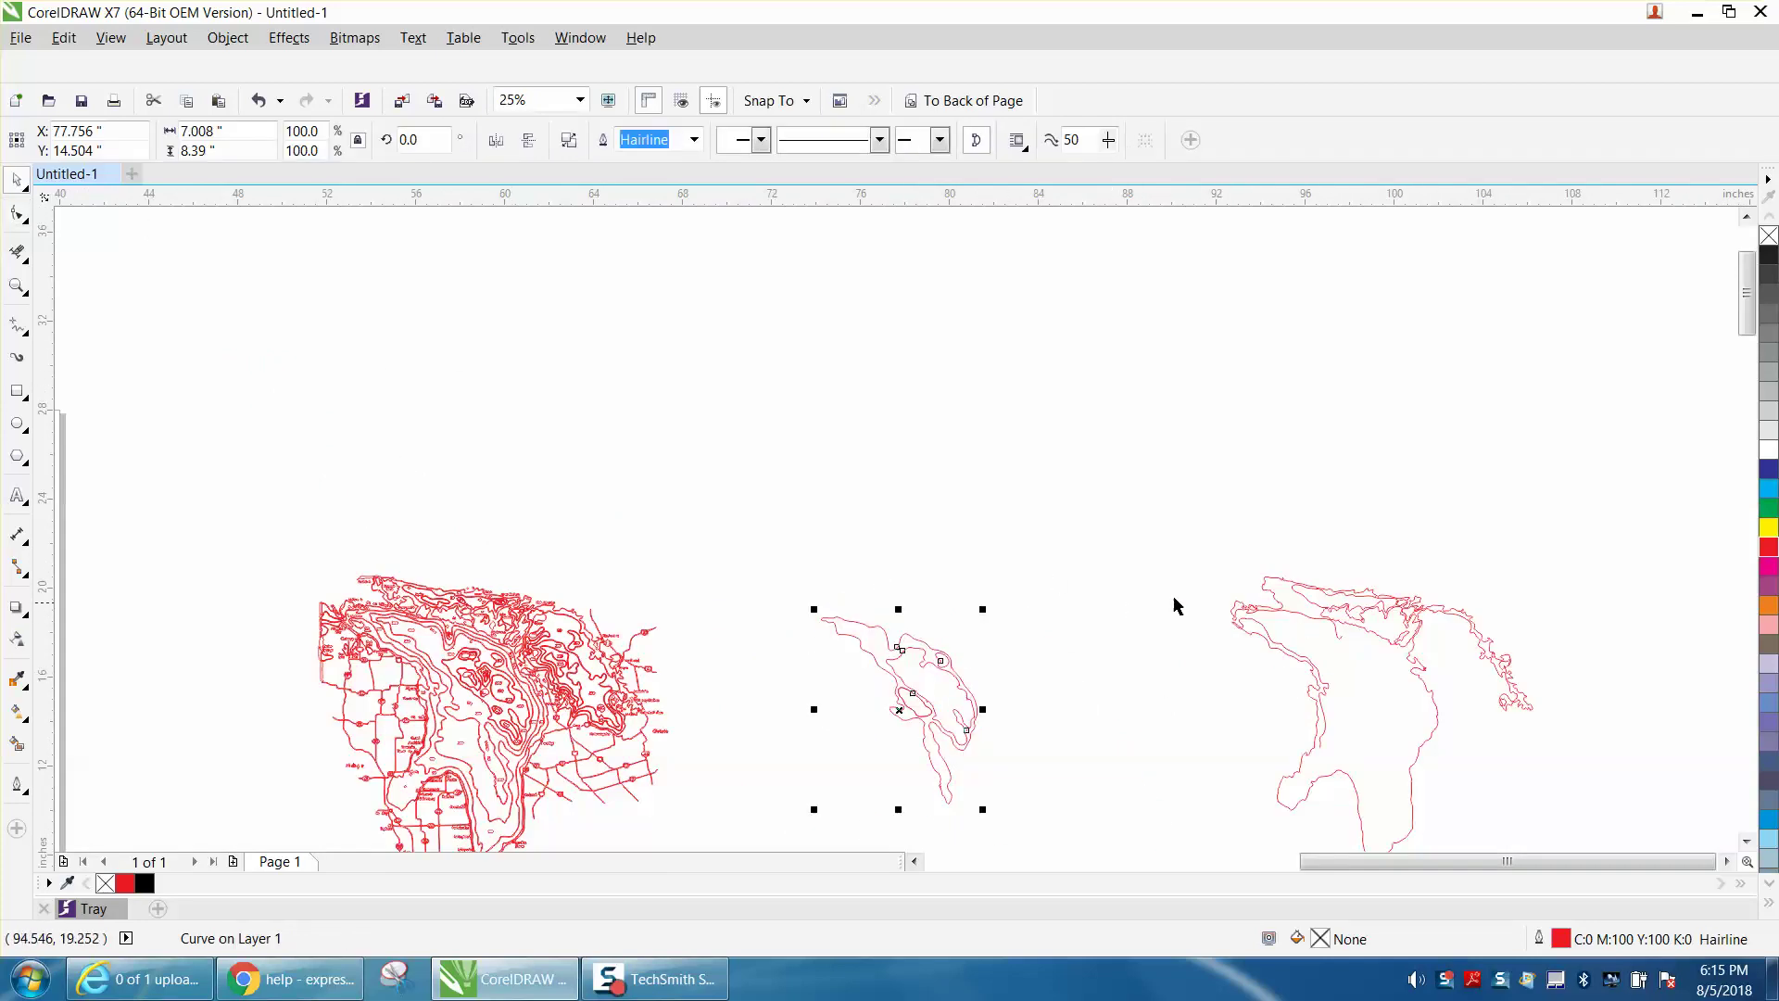
click(20, 290)
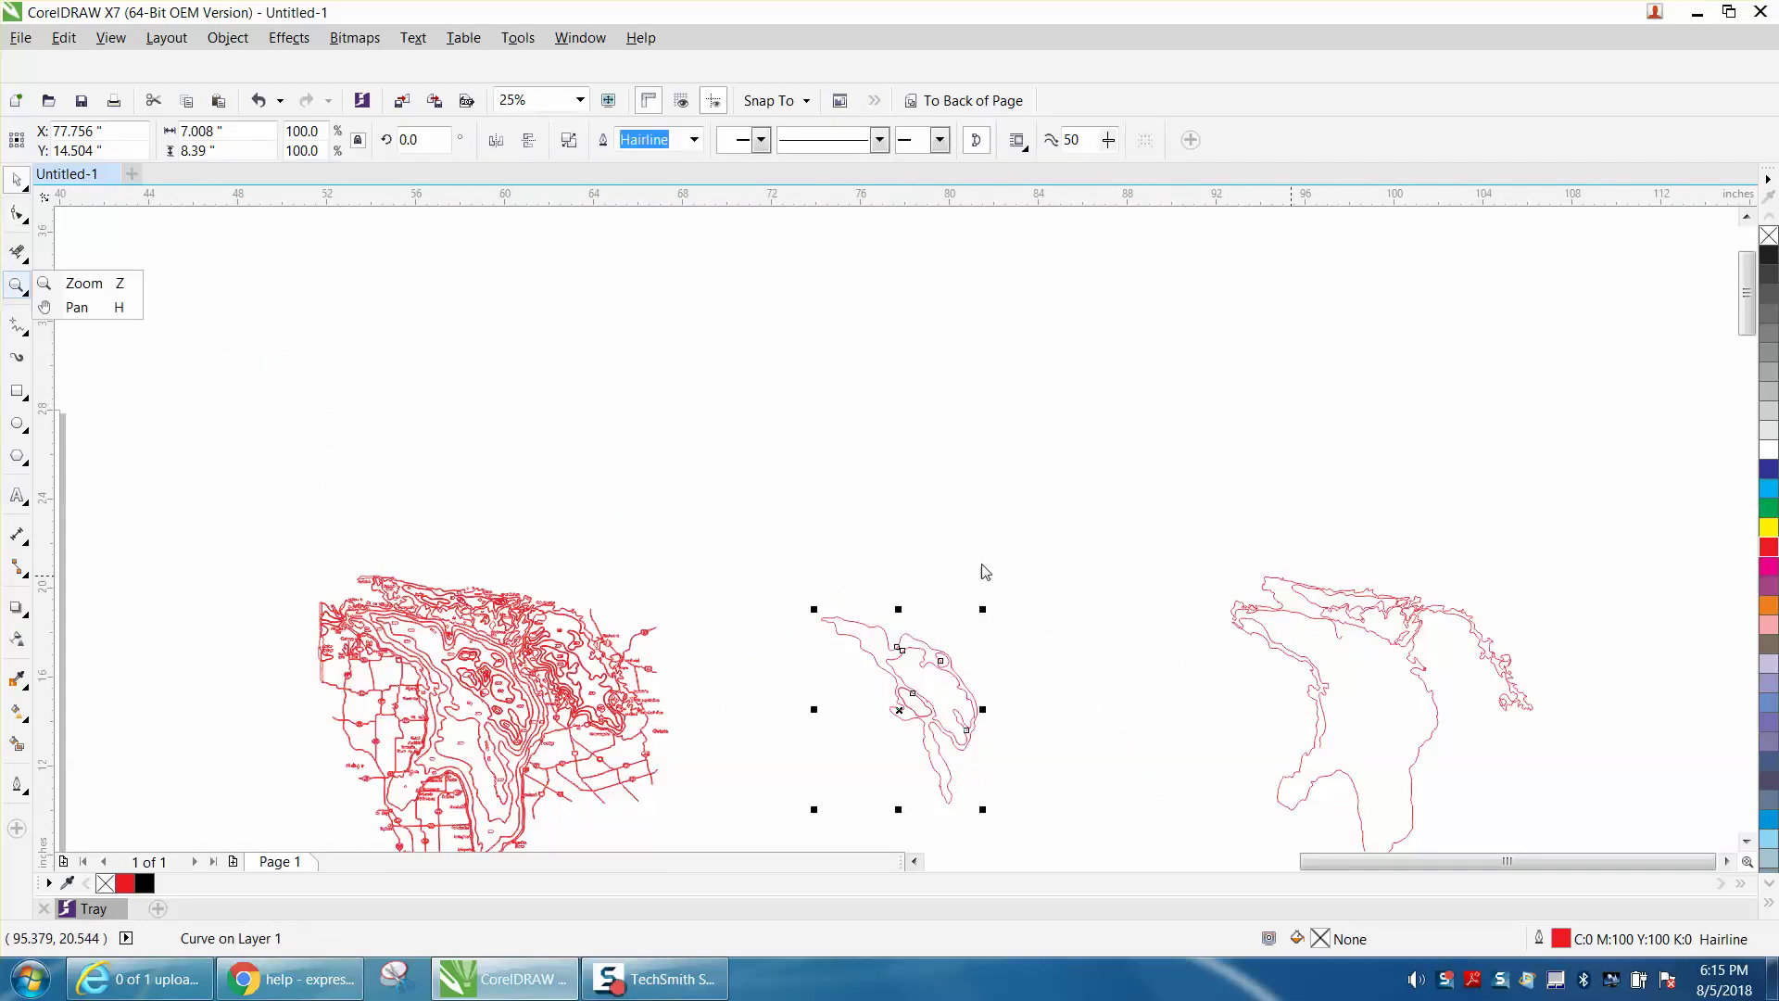
key(z)
drag(1219, 600, 1346, 653)
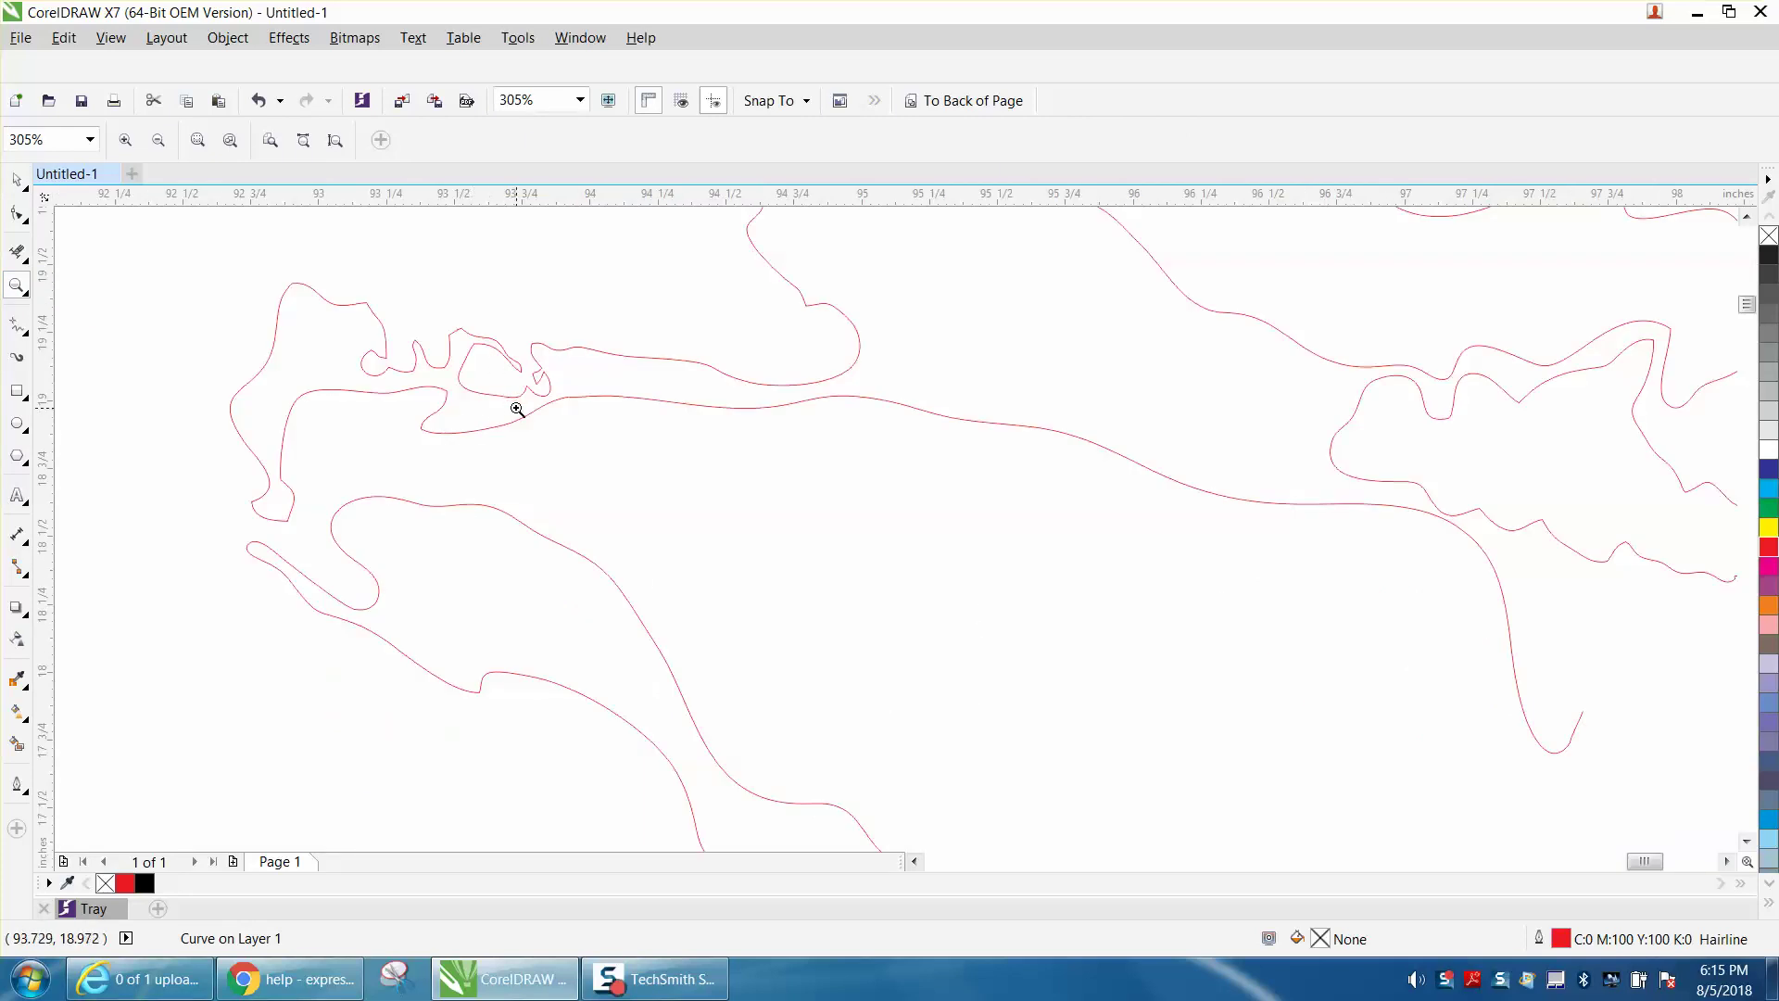
drag(475, 330, 608, 413)
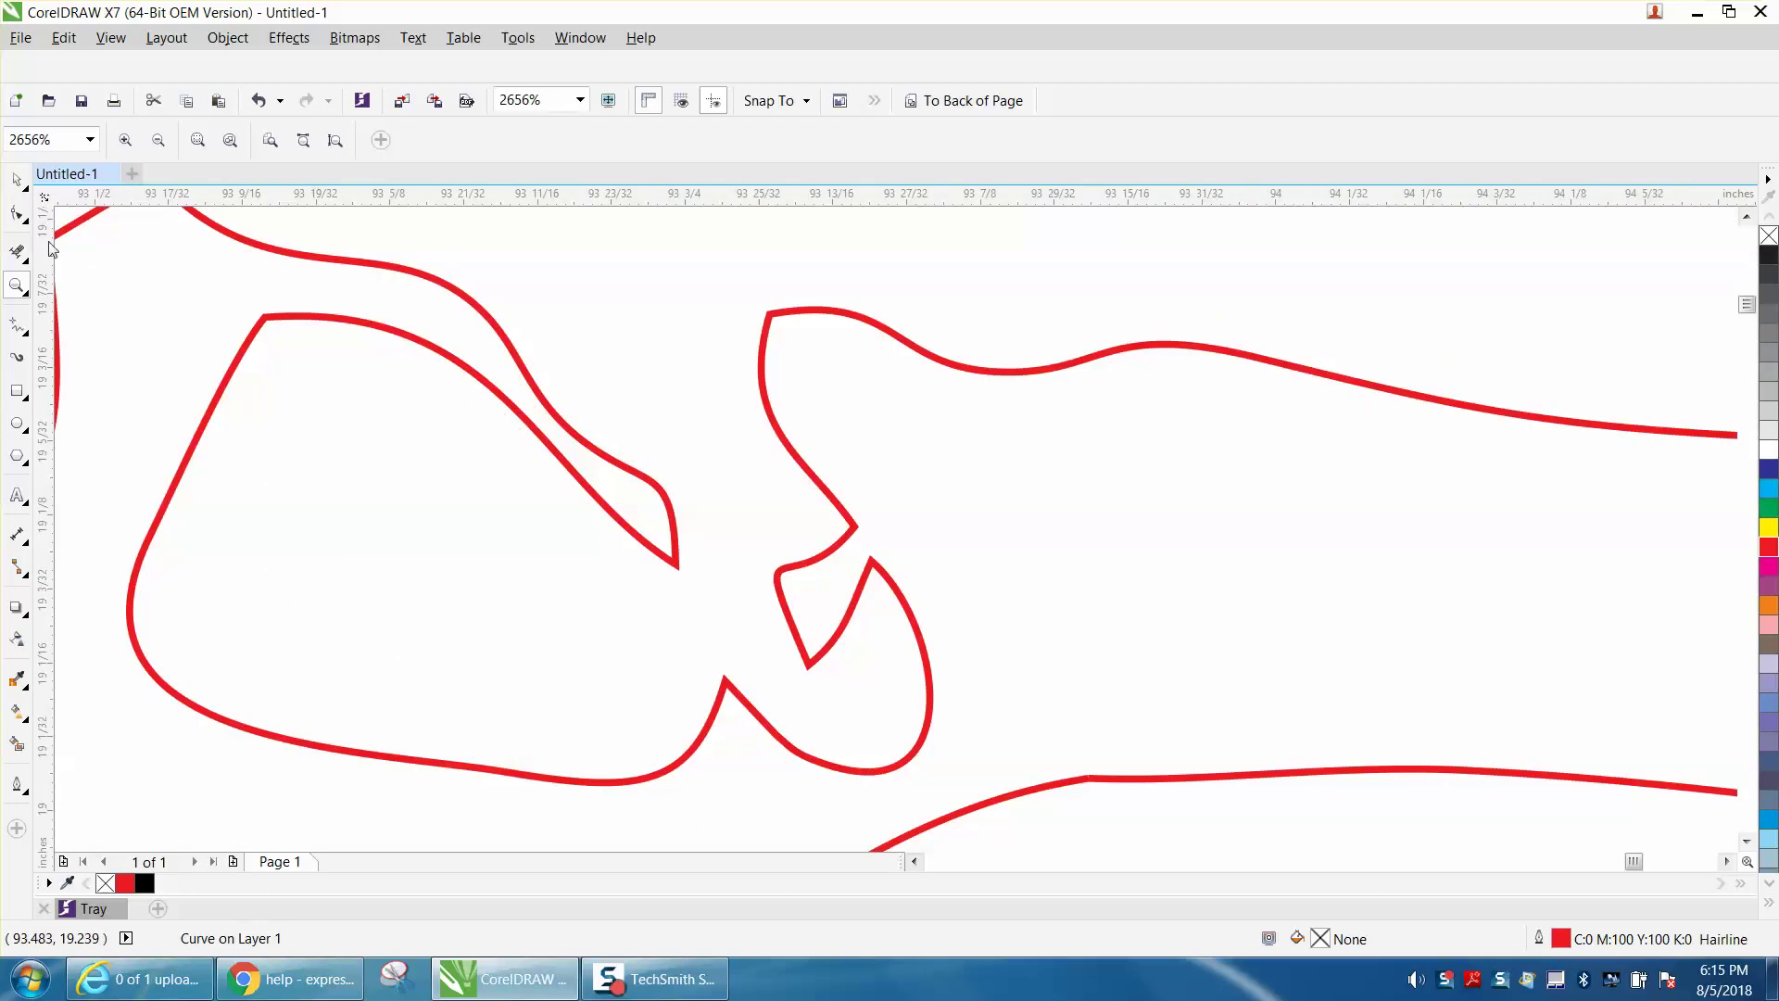
click(27, 224)
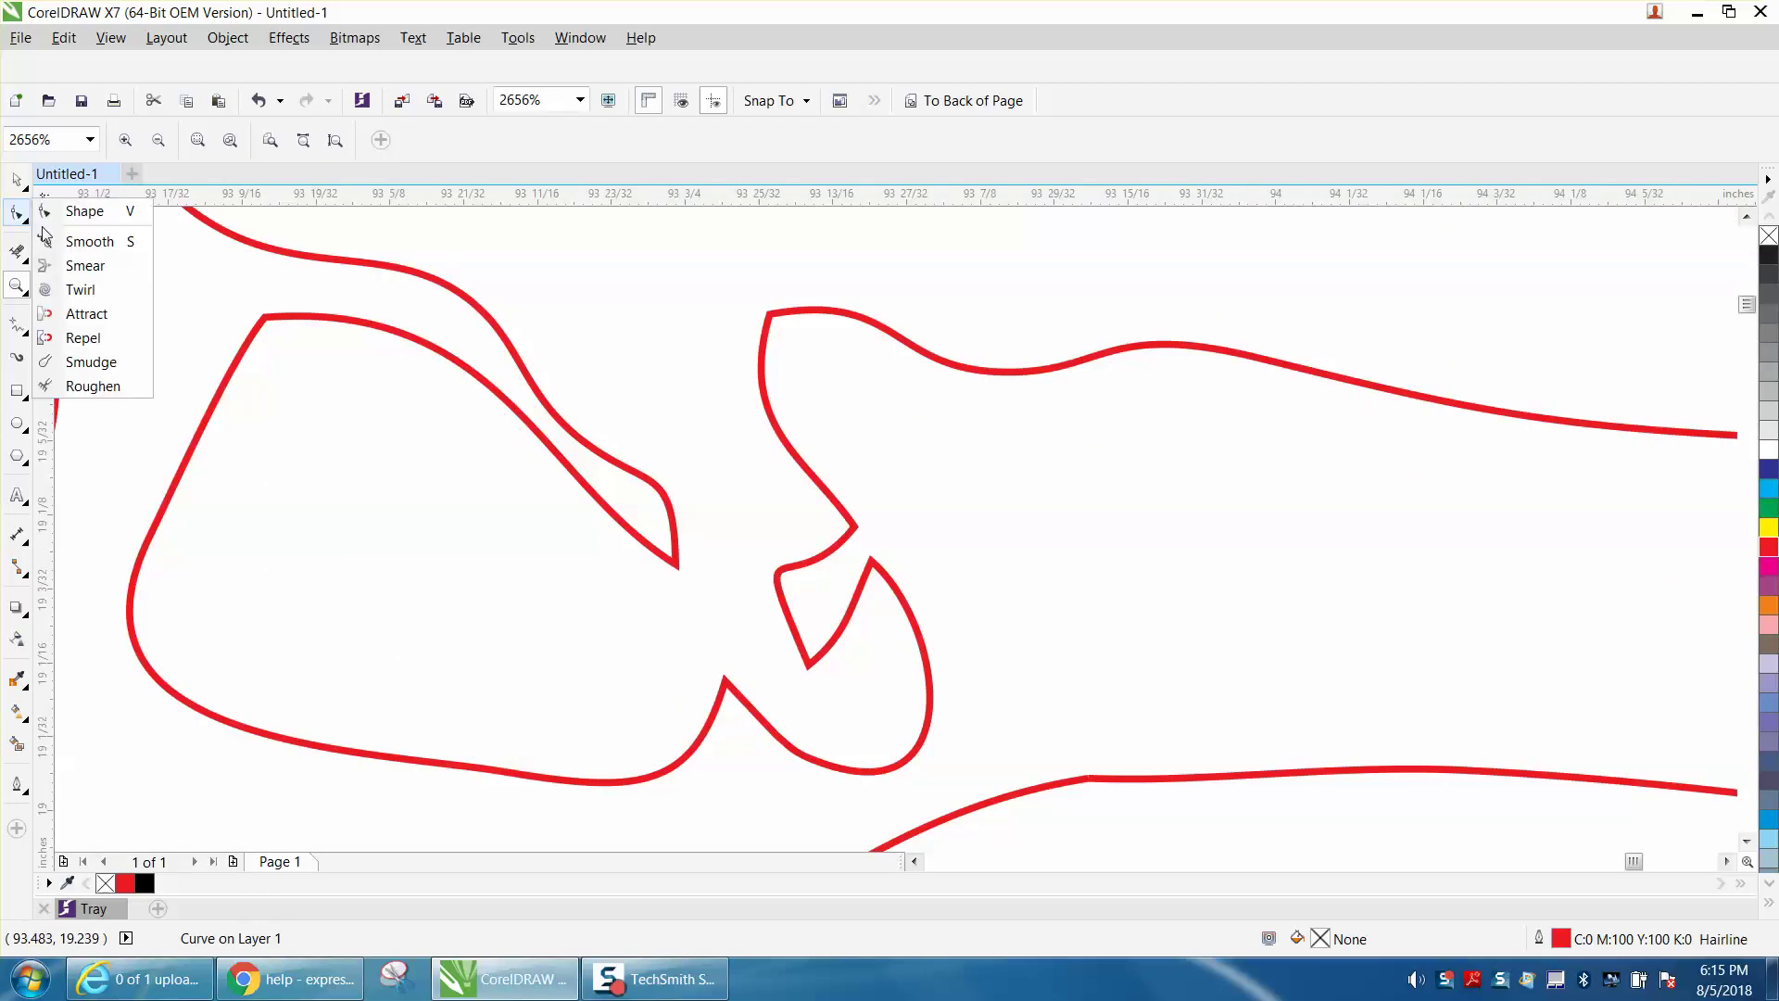
click(88, 239)
double_click(67, 148)
key(BackSpace)
key(Return)
mouse_move(821, 546)
mouse_down()
mouse_move(858, 556)
mouse_move(839, 603)
mouse_move(667, 504)
mouse_move(675, 556)
mouse_move(695, 595)
mouse_move(771, 593)
mouse_move(783, 326)
mouse_move(774, 342)
mouse_up()
scroll(725, 416, down, 3)
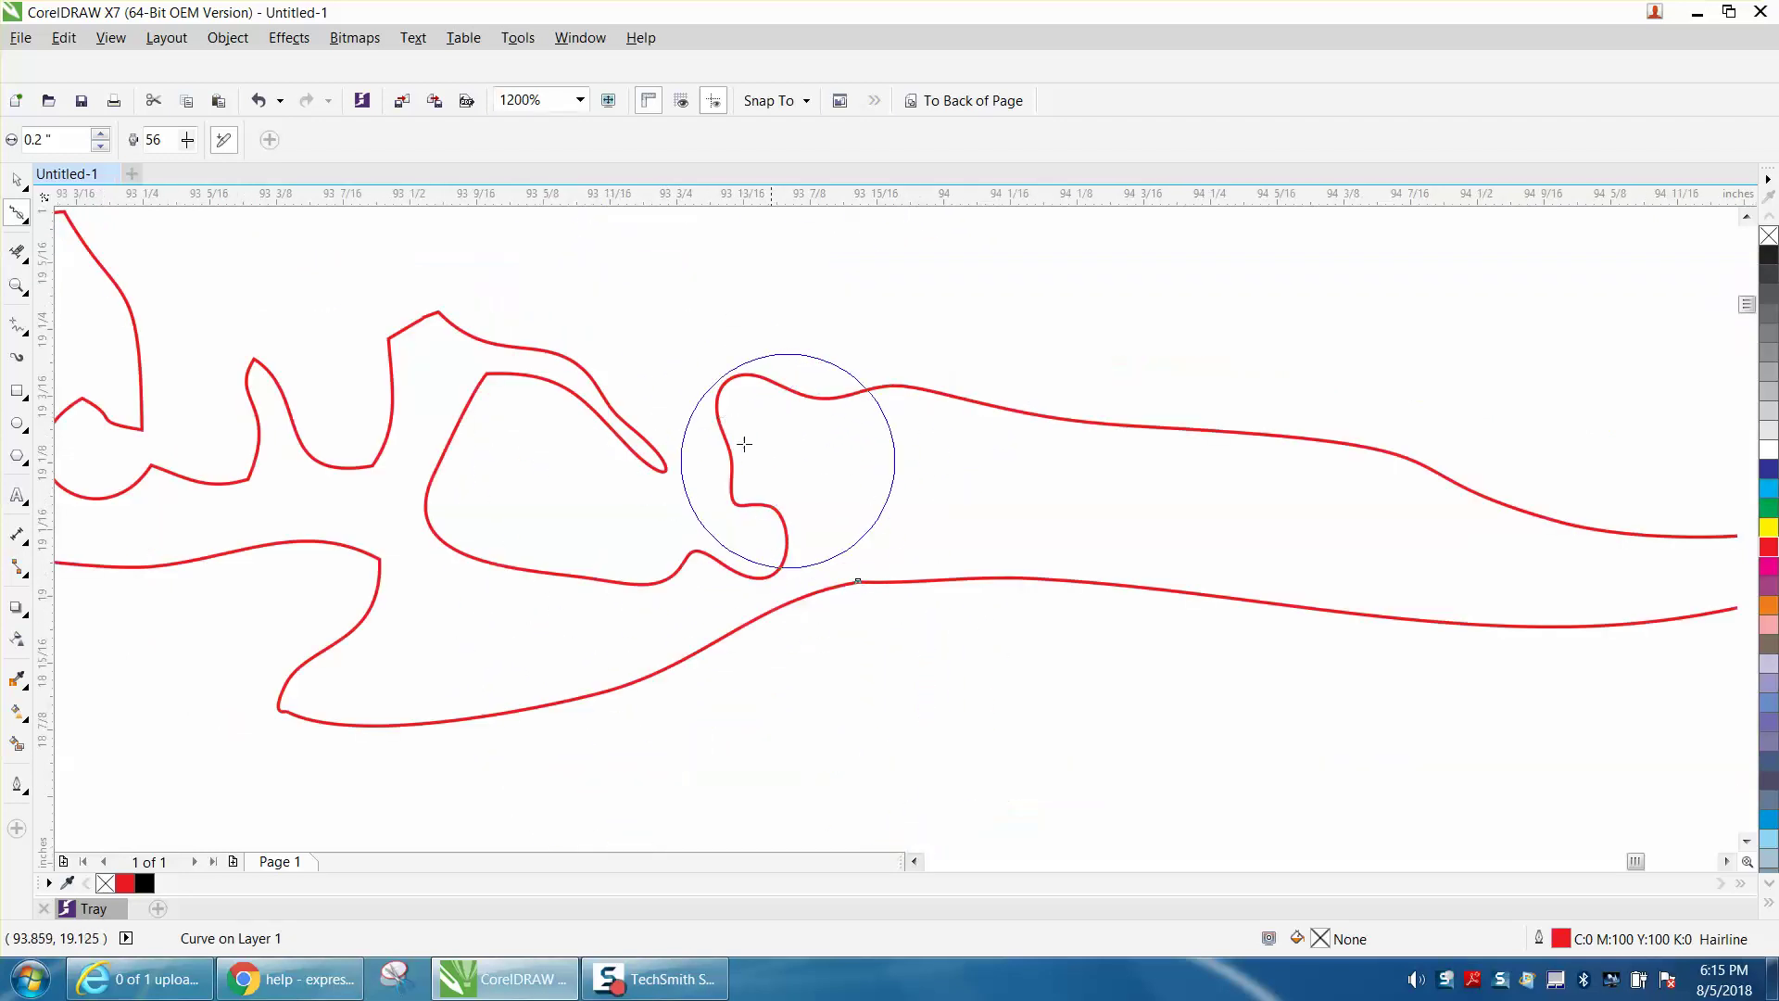
mouse_move(441, 298)
mouse_down()
mouse_move(414, 315)
mouse_move(504, 320)
mouse_move(375, 374)
mouse_move(253, 355)
mouse_move(396, 349)
mouse_up()
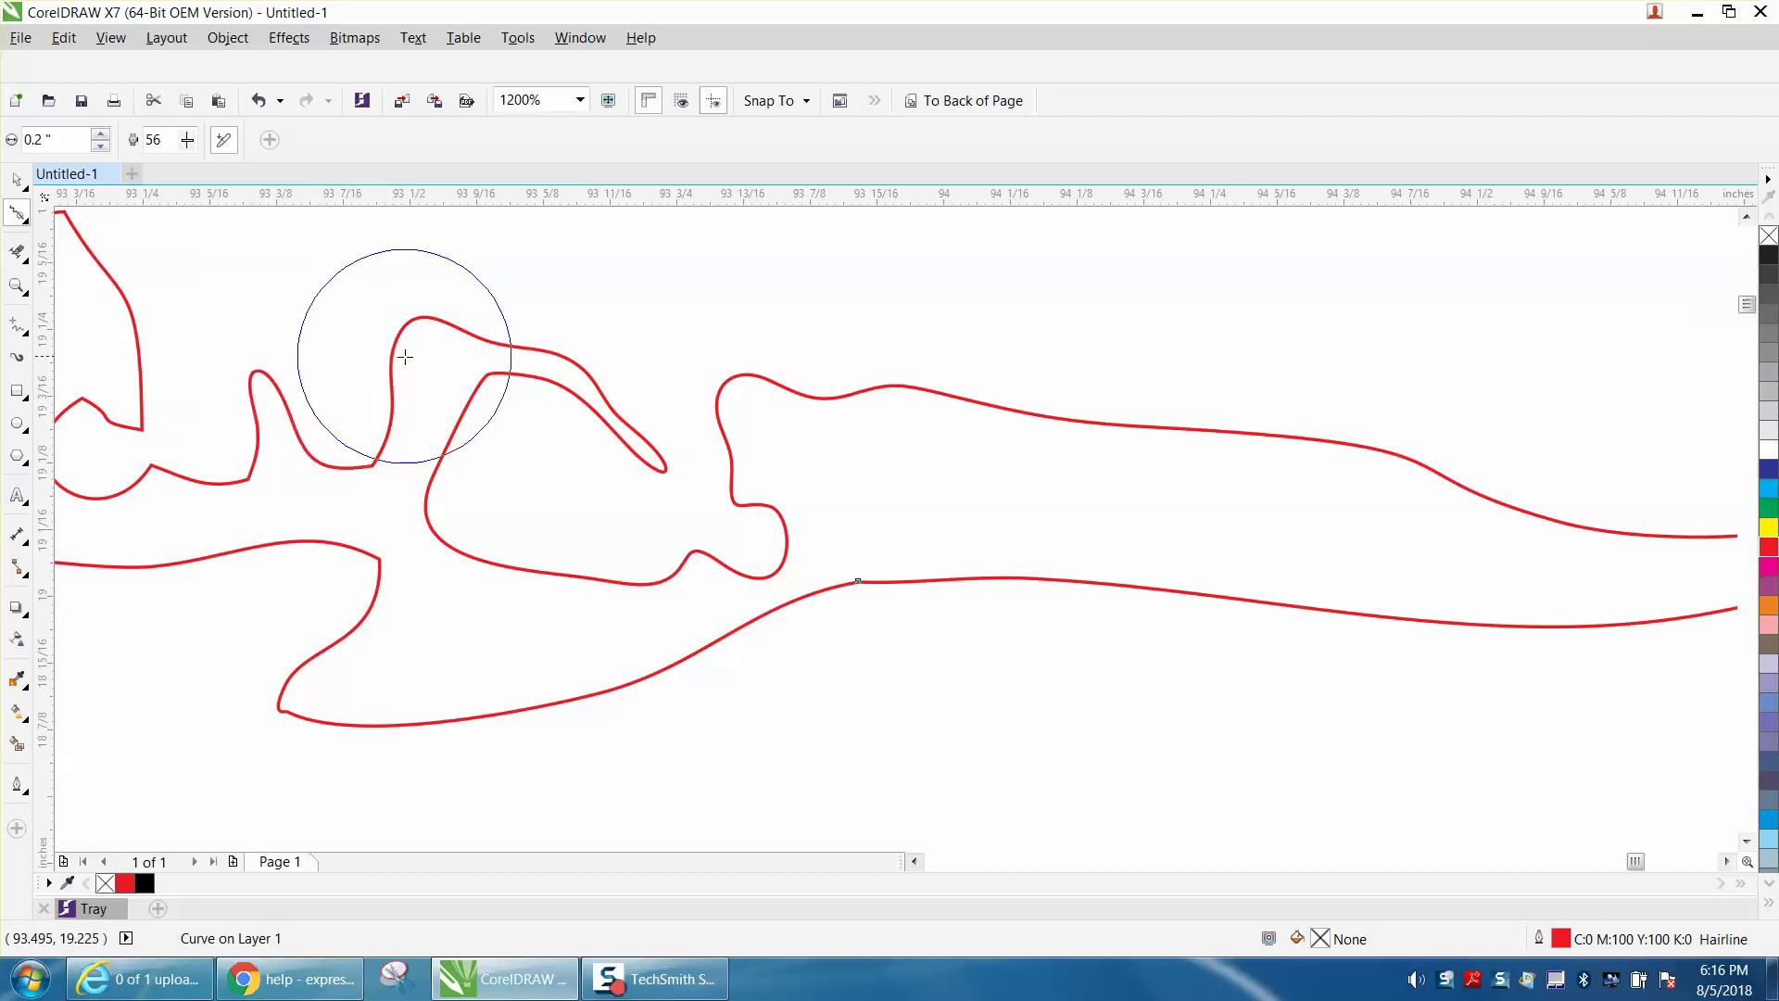
Move the outer outline curve 20 inches to the left, back around the inner contours.
scroll(810, 516, down, 3)
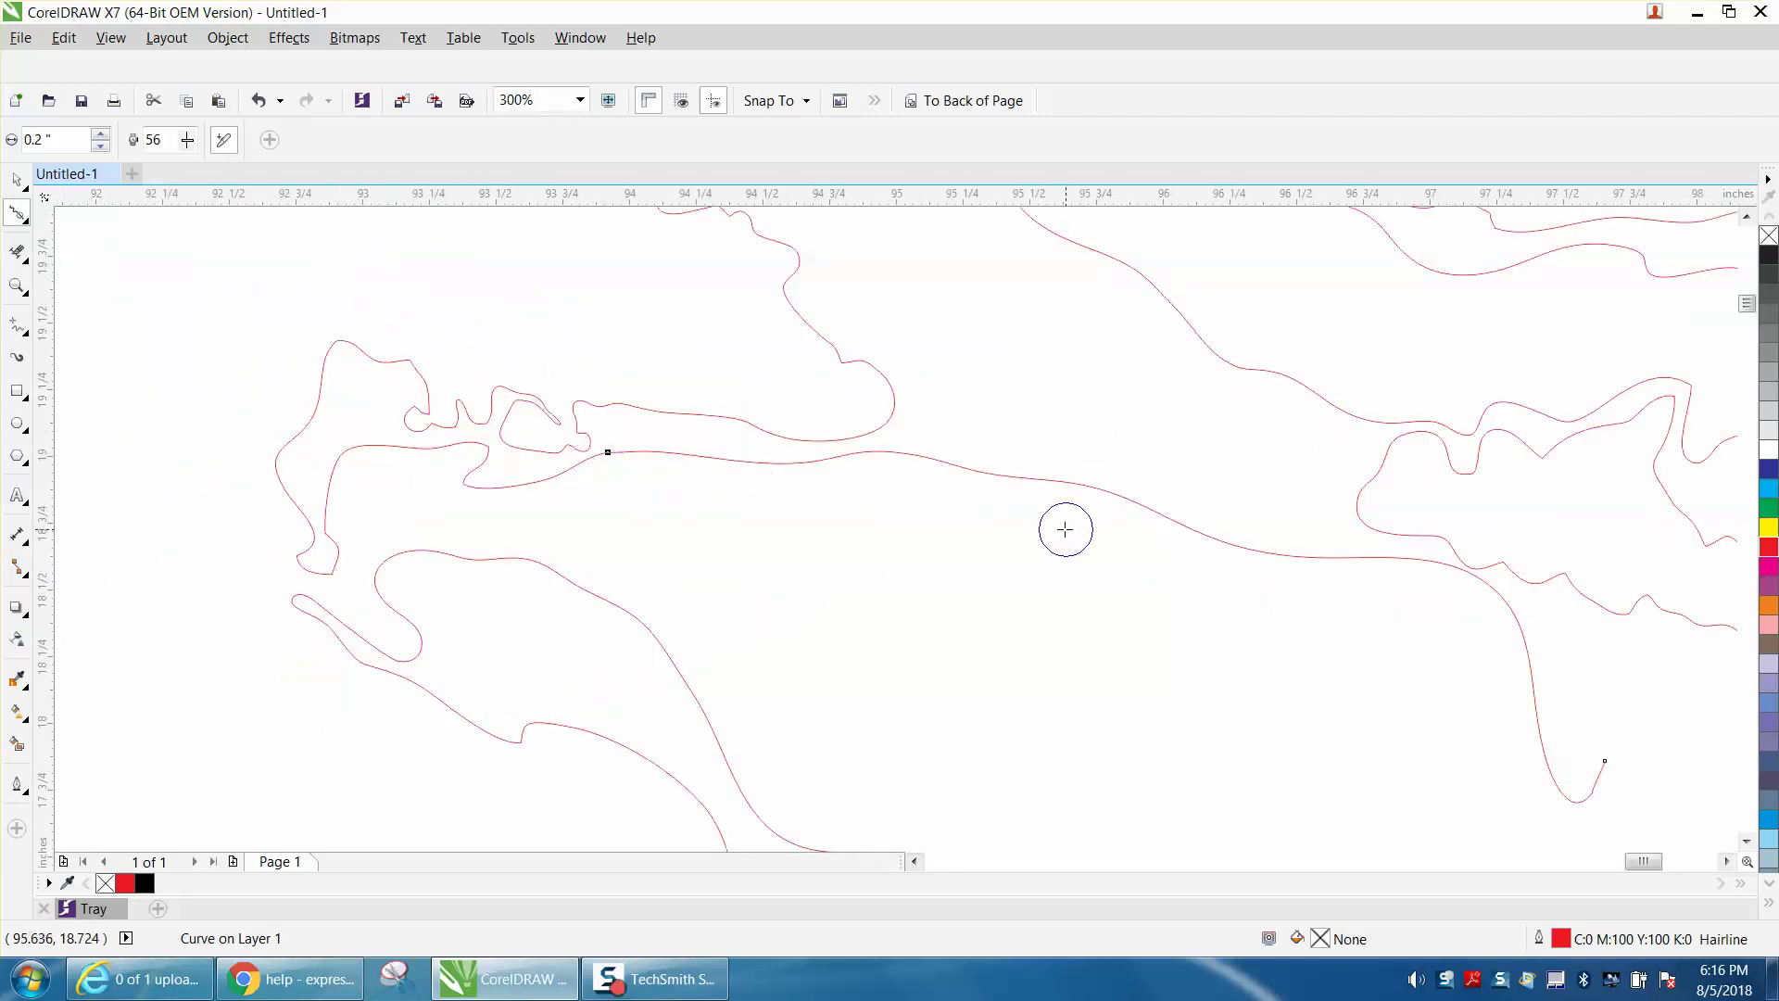
scroll(1060, 532, down, 2)
scroll(1070, 577, down, 1)
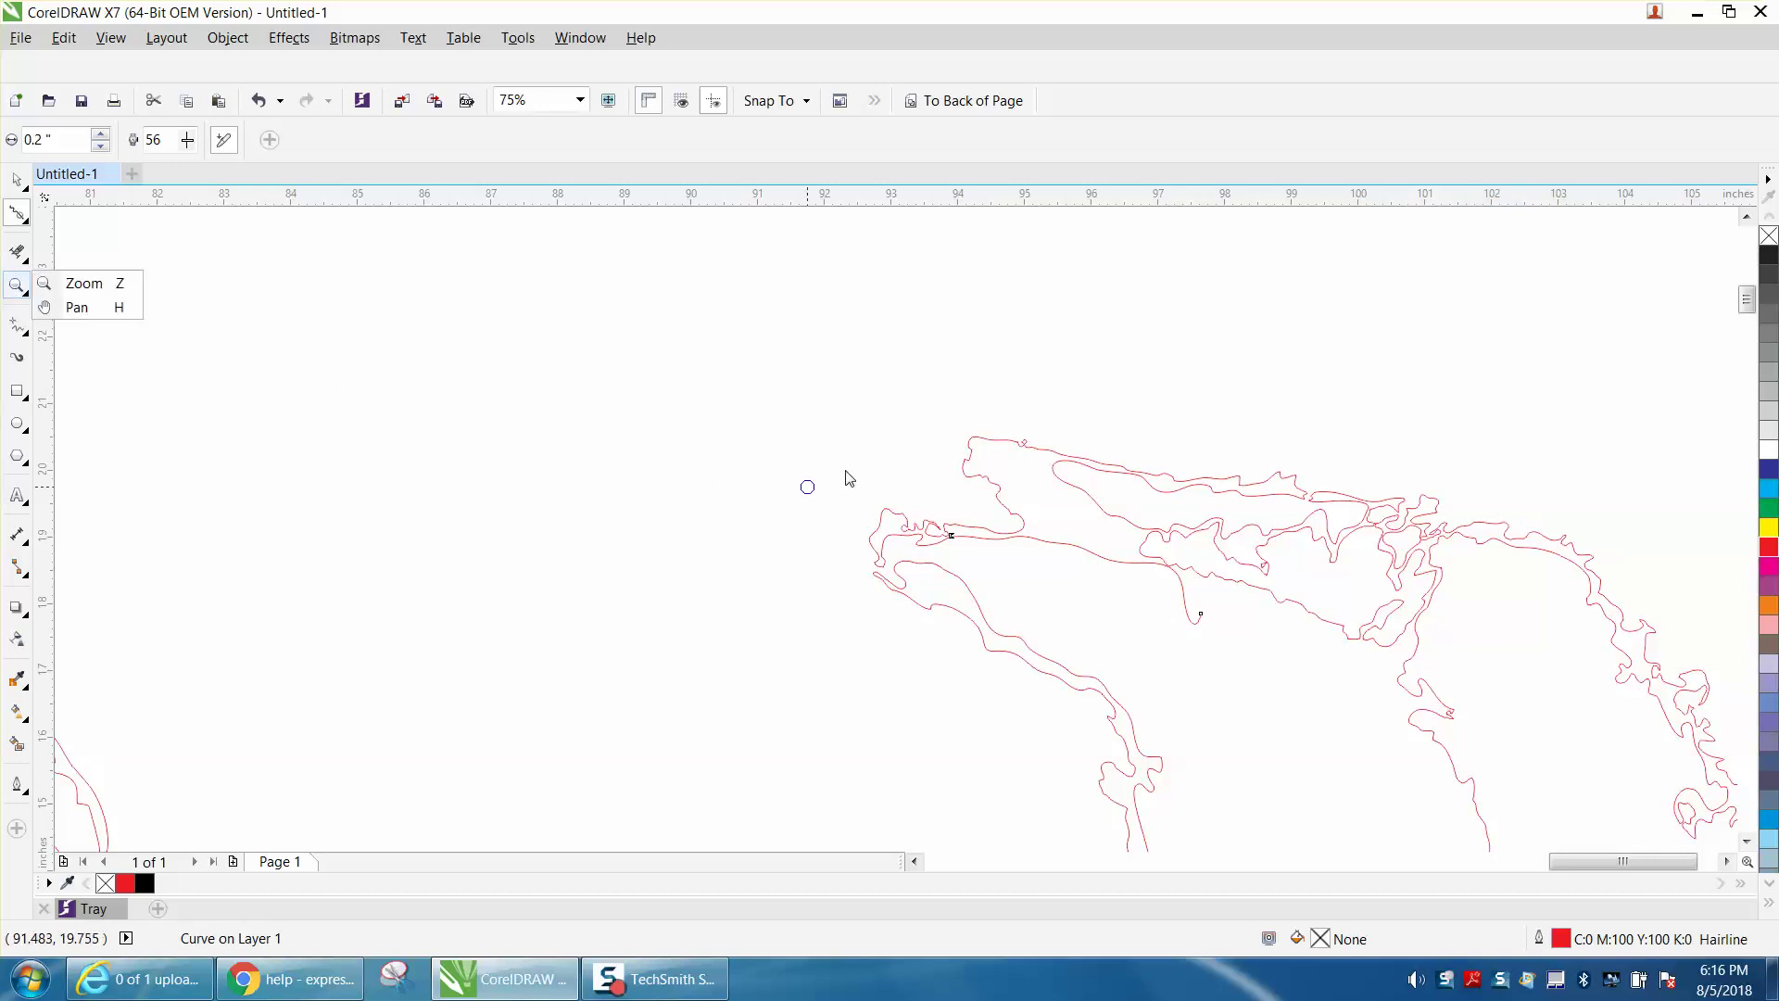
click(81, 283)
drag(847, 473, 1398, 745)
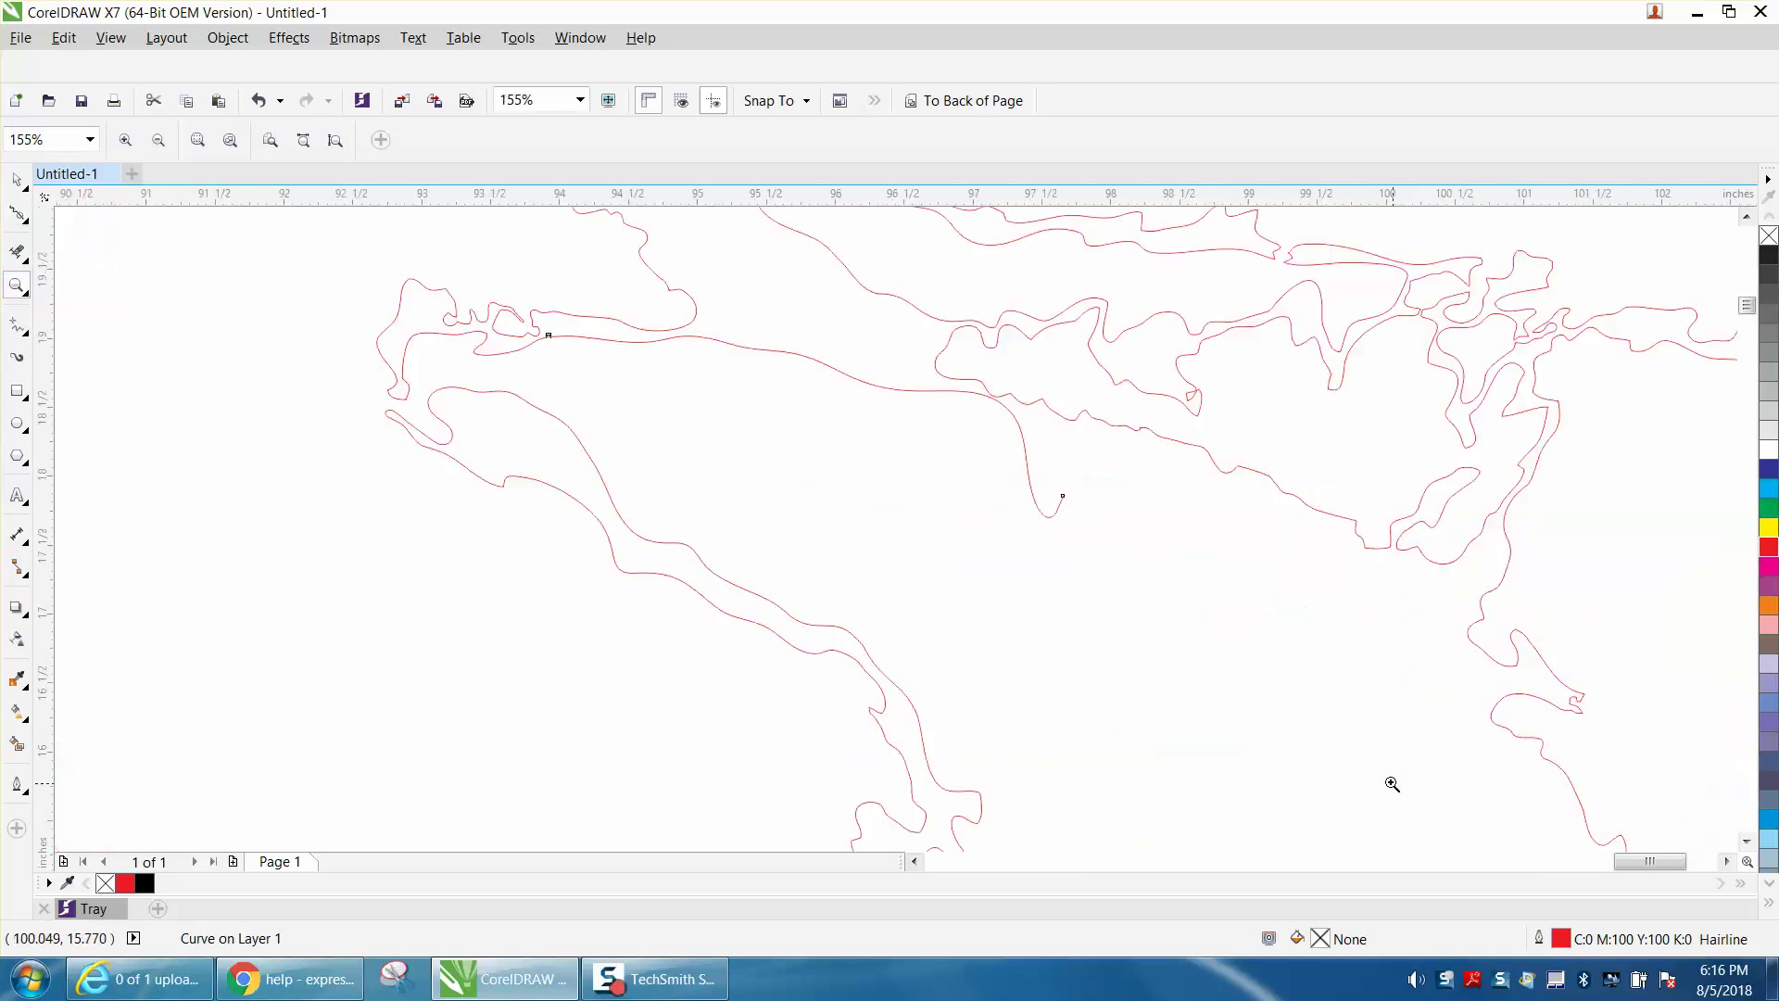
right_click(799, 574)
right_click(789, 567)
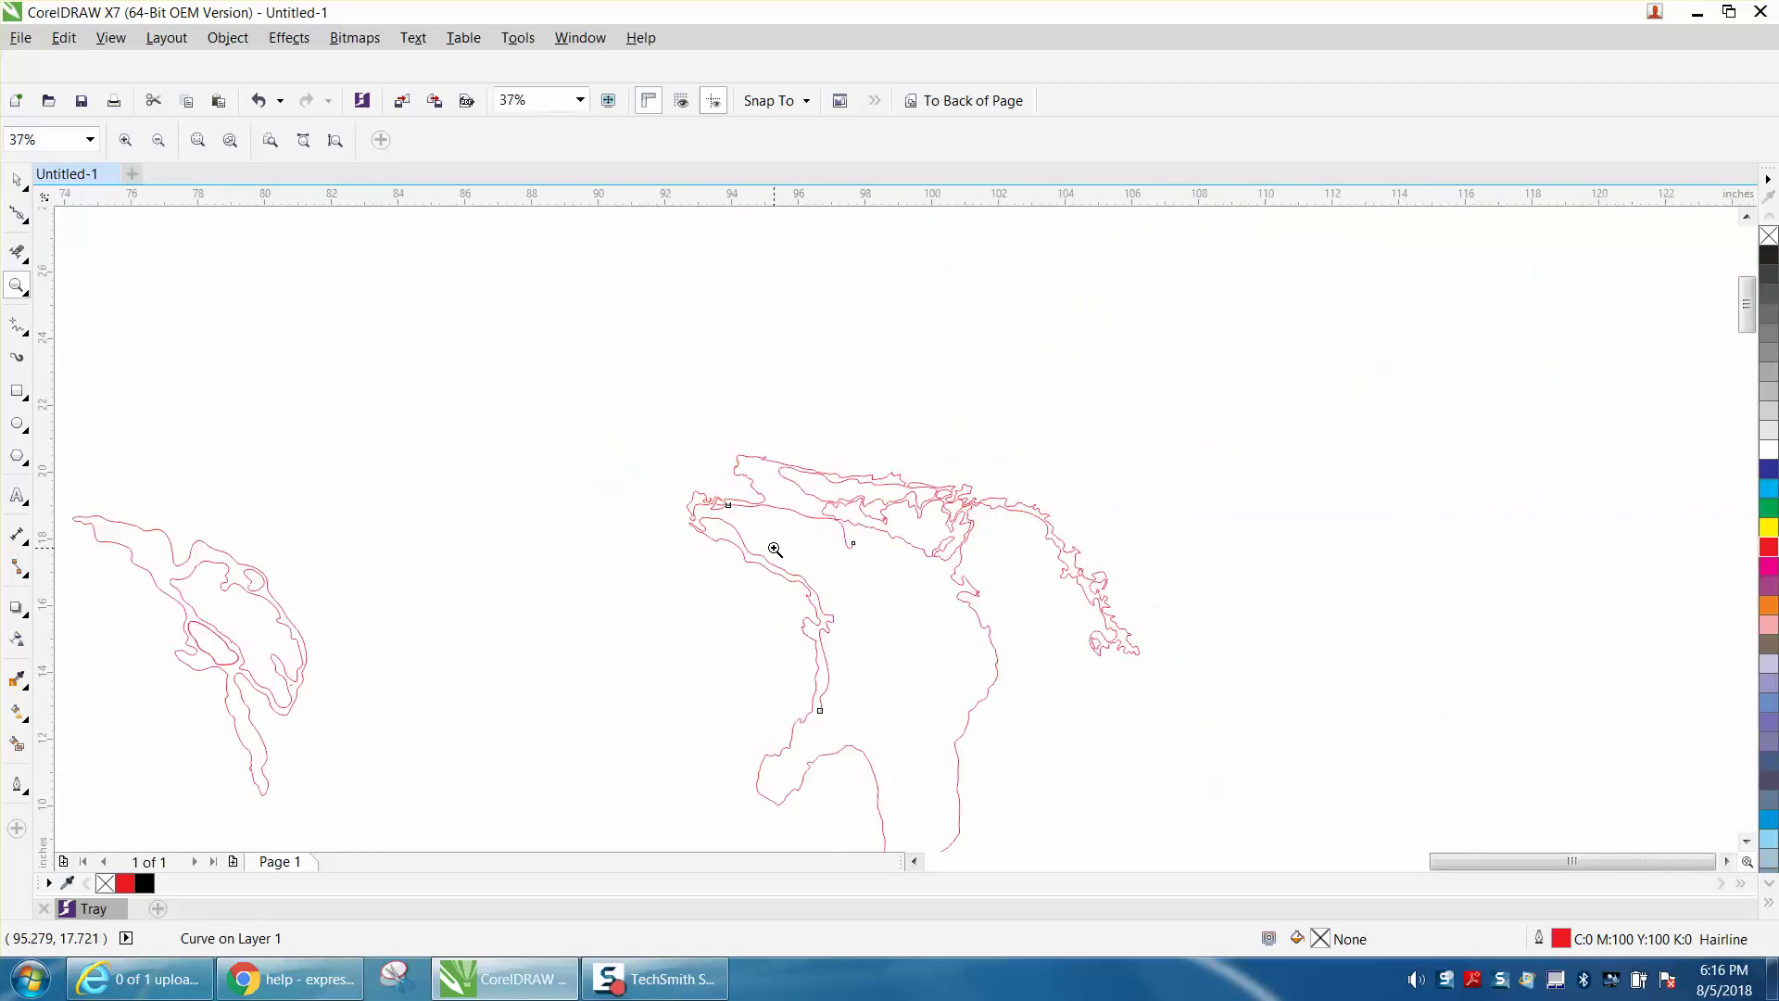
click(16, 178)
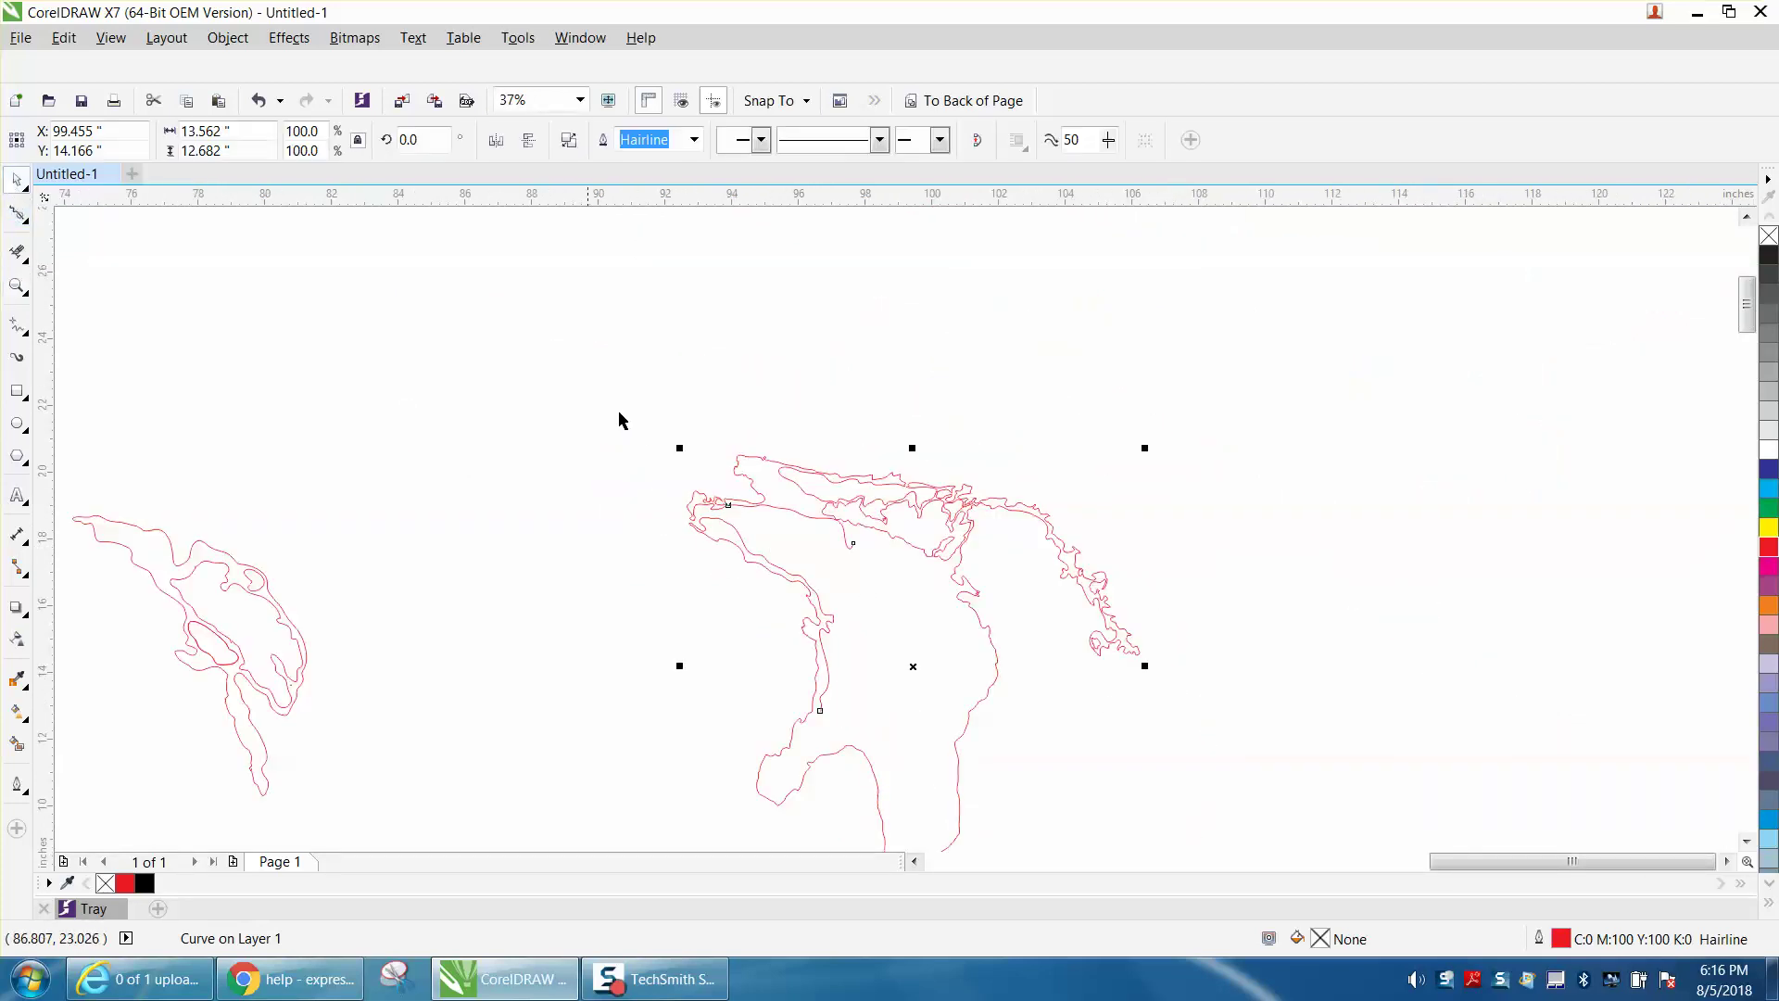
key(Left)
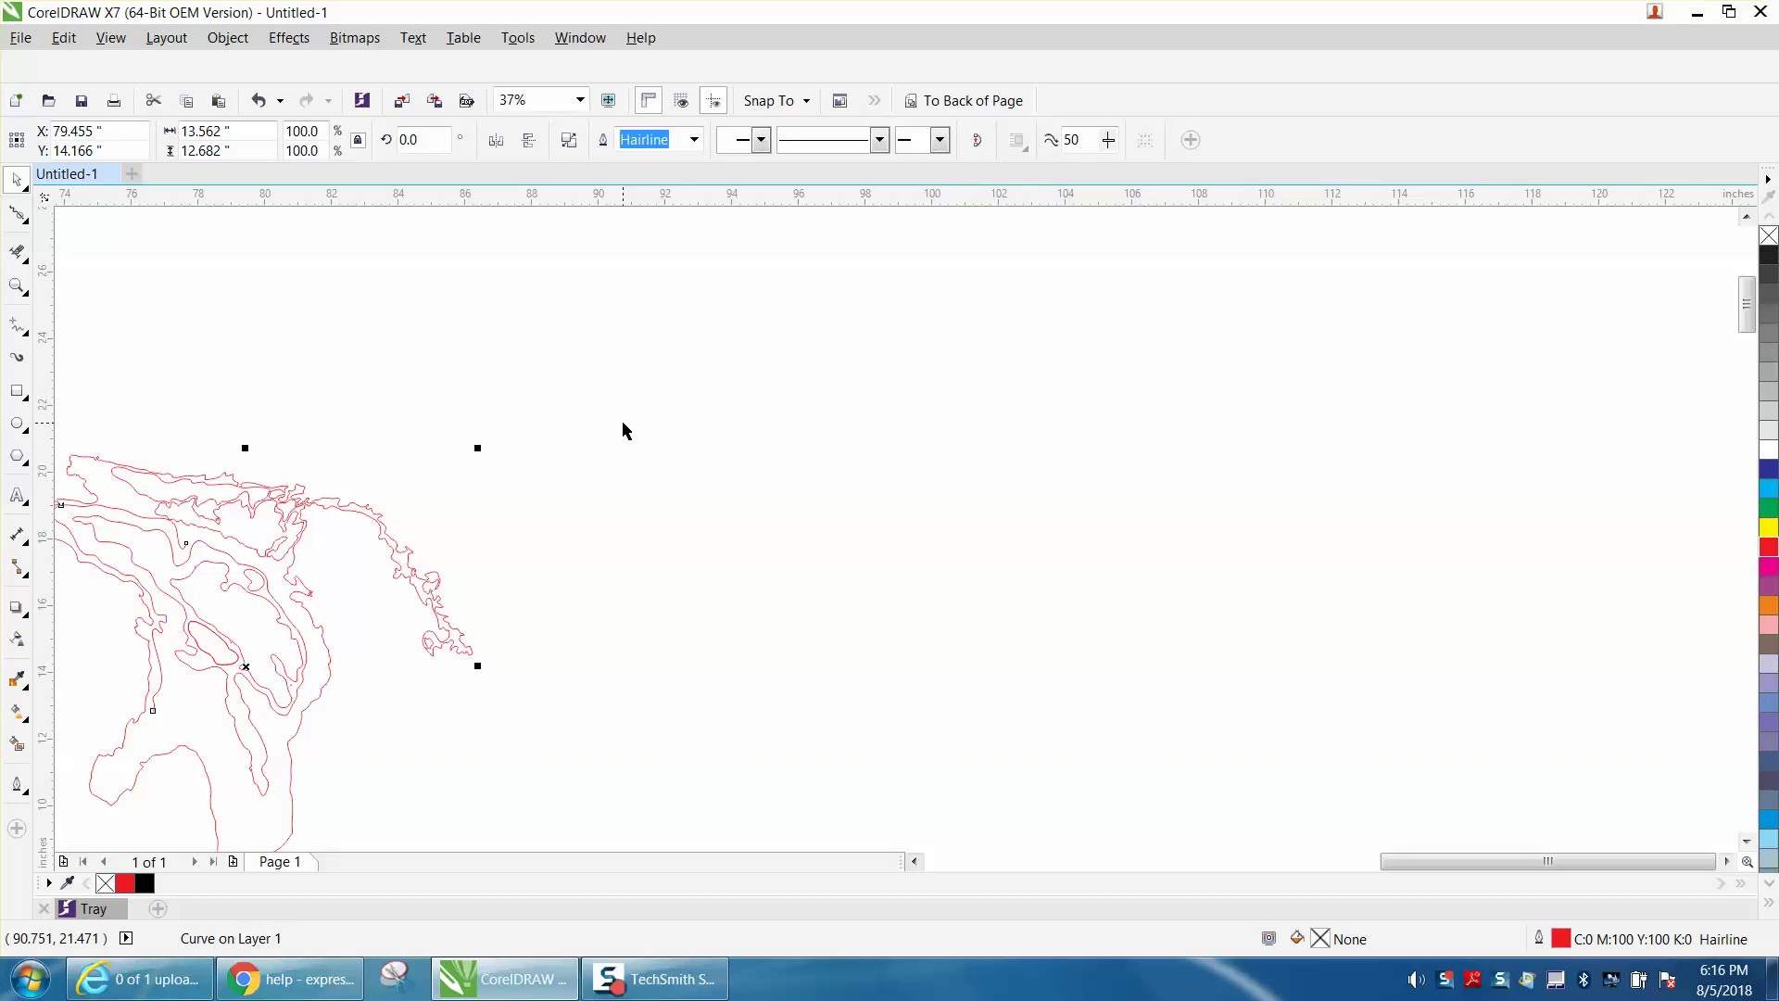